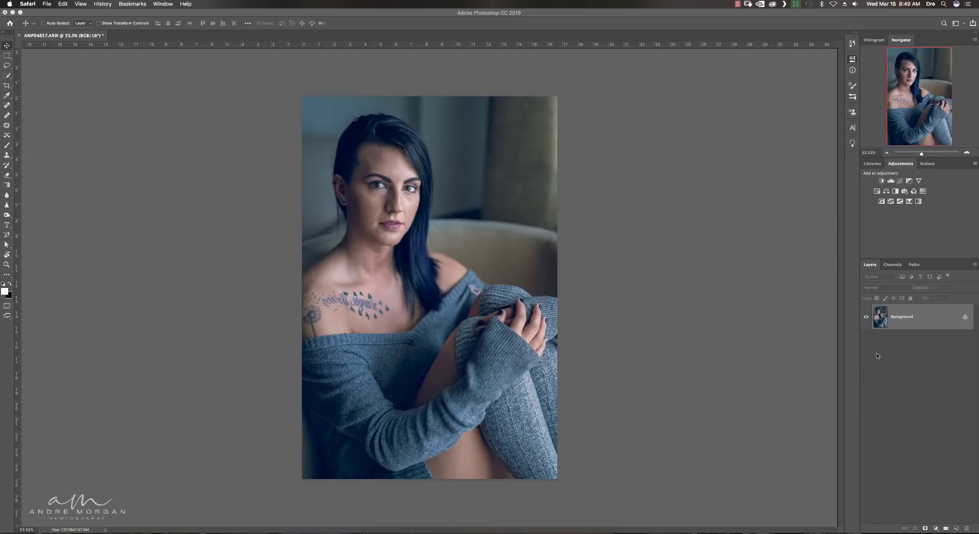
Duplicate the Background layer and run the Frequency Separation action, accepting the Gaussian Blur radius.
click(877, 356)
key(super+j)
scroll(363, 193, up, 5)
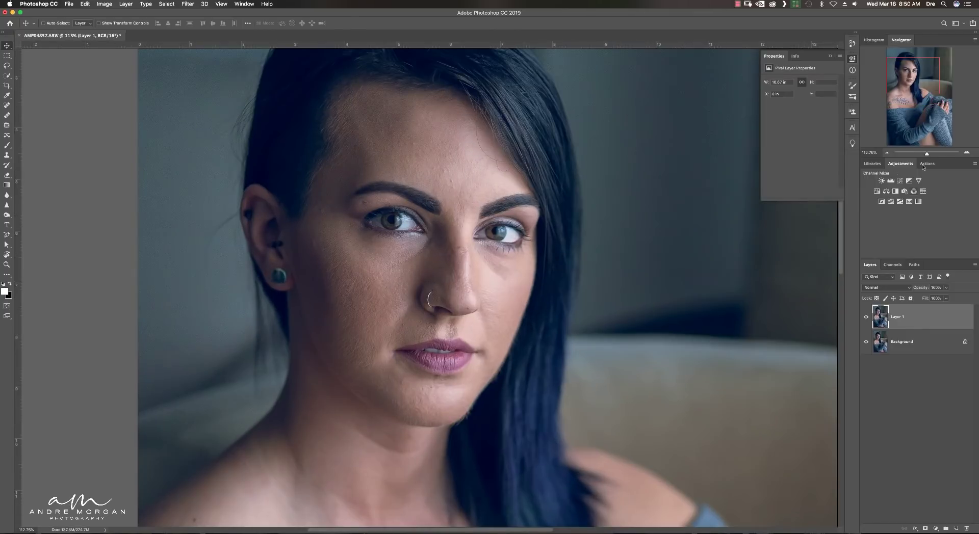
click(931, 222)
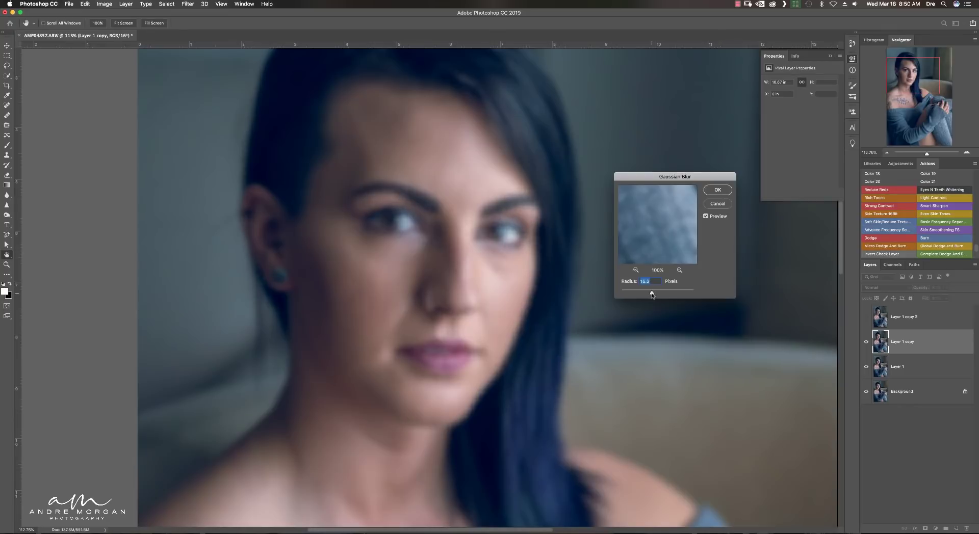
key(Return)
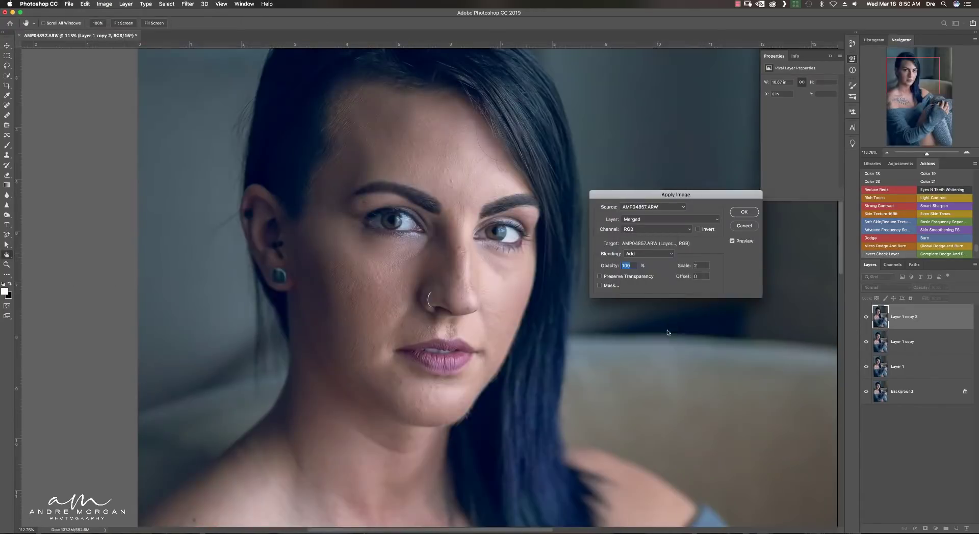
Apply Image using Layer 1 copy as the inverted source.
click(669, 220)
click(663, 237)
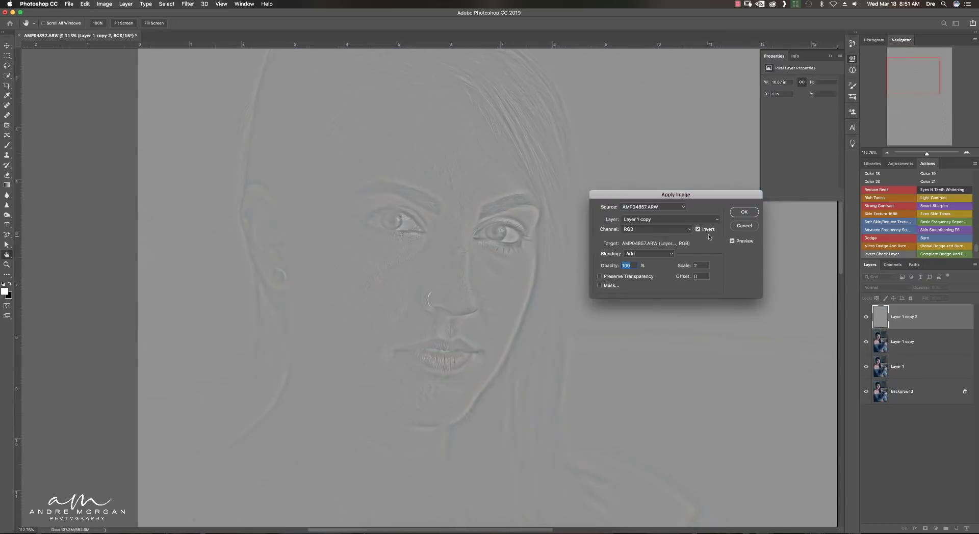
click(744, 212)
click(885, 287)
Set the texture layer to Linear Light, group both layers as FC, and add an empty layer.
click(876, 393)
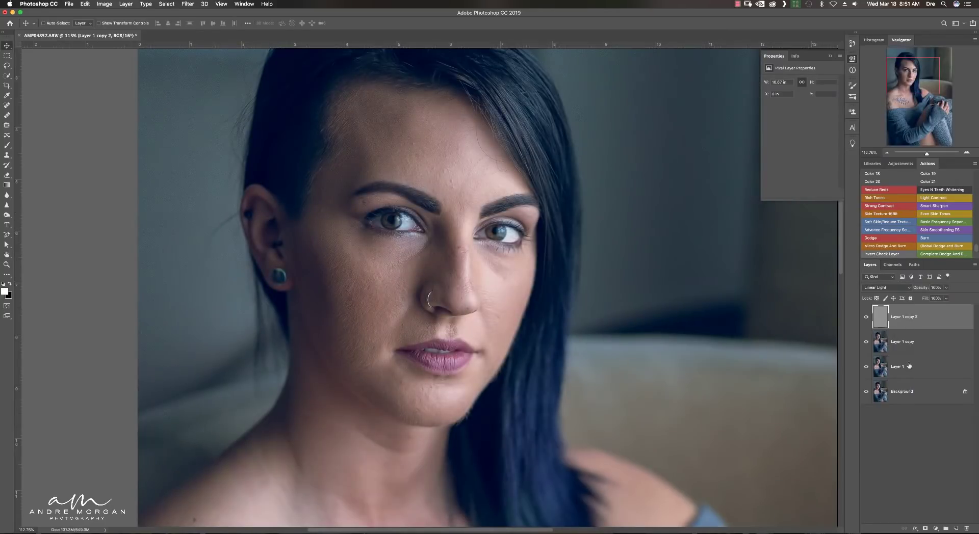
shift+click(929, 347)
key(ctrl+g)
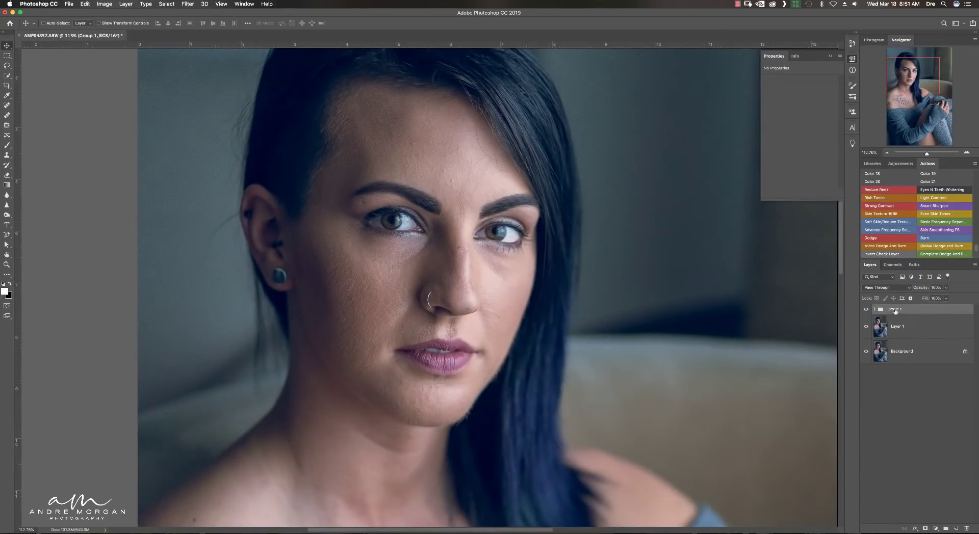
double_click(890, 309)
text(FC)
key(Return)
click(875, 309)
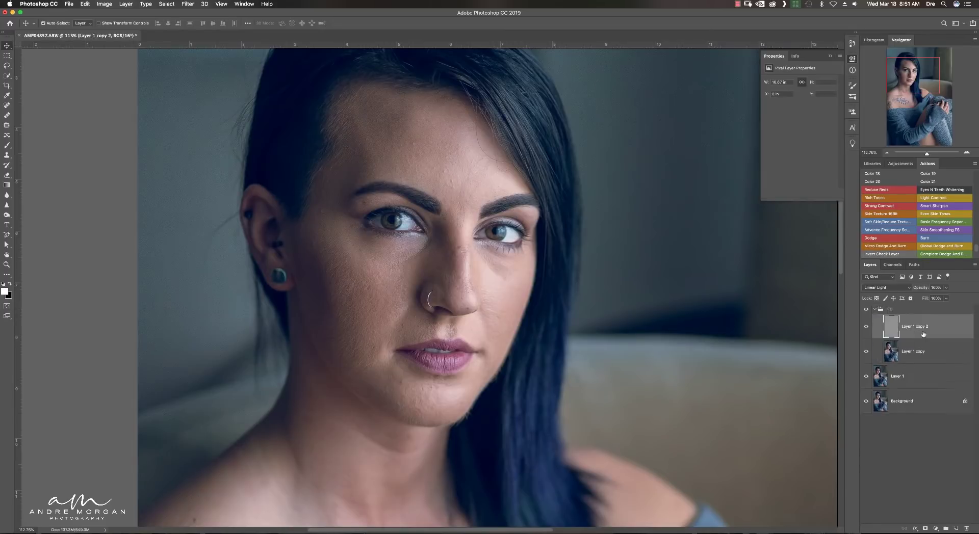
scroll(372, 281, up, 2)
Heal blemishes with a 23 px Healing Brush, then clone over skin areas with the Clone Stamp.
key(j)
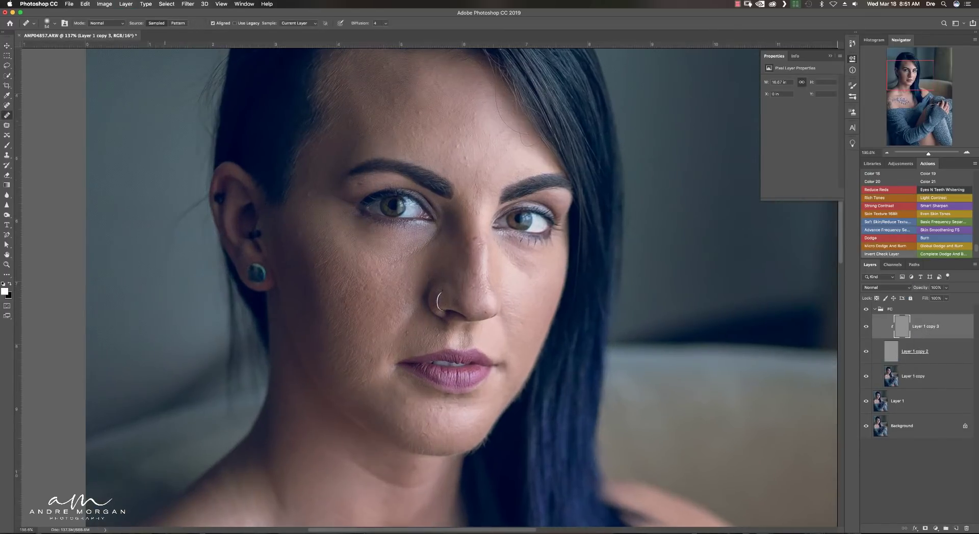
drag(405, 192, 372, 295)
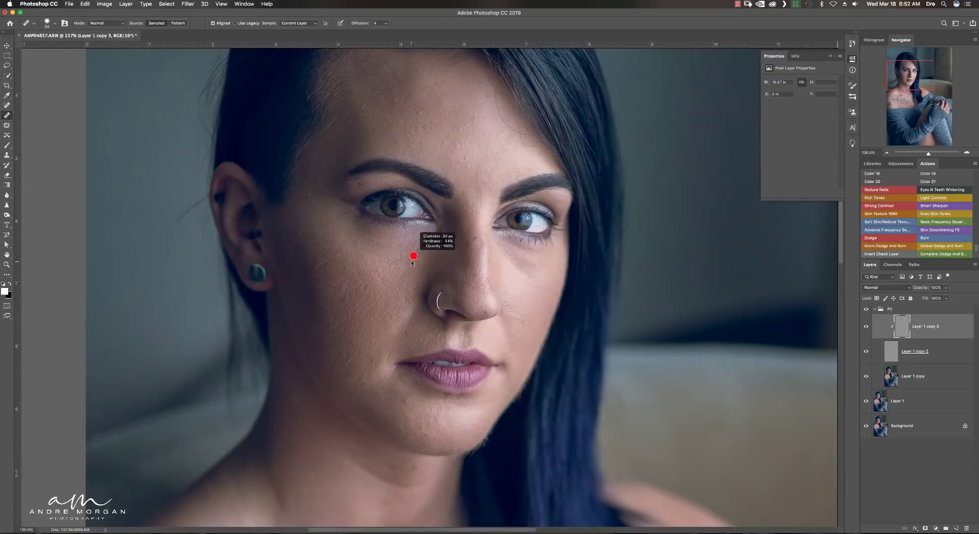
scroll(375, 294, up, 2)
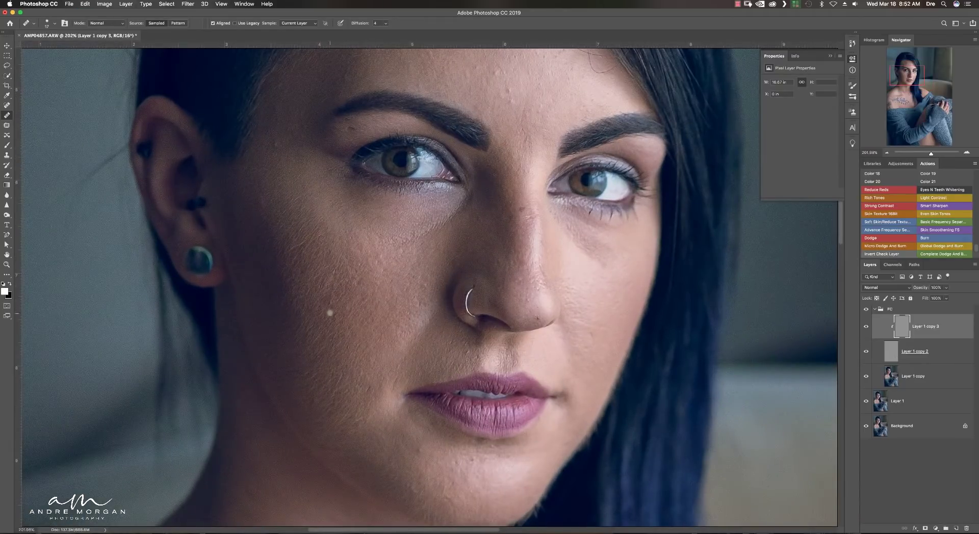
key(s)
drag(377, 298, 365, 319)
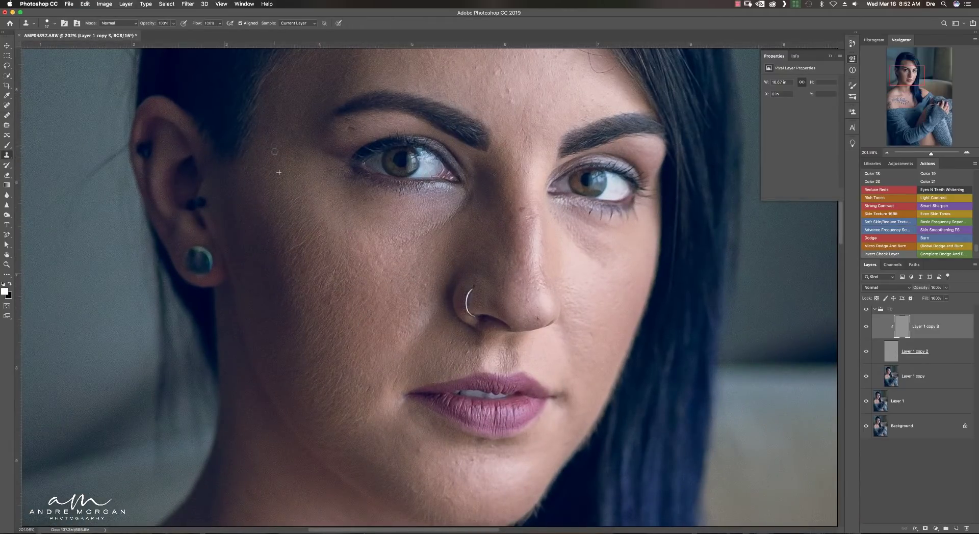
scroll(276, 153, up, 3)
scroll(359, 236, up, 3)
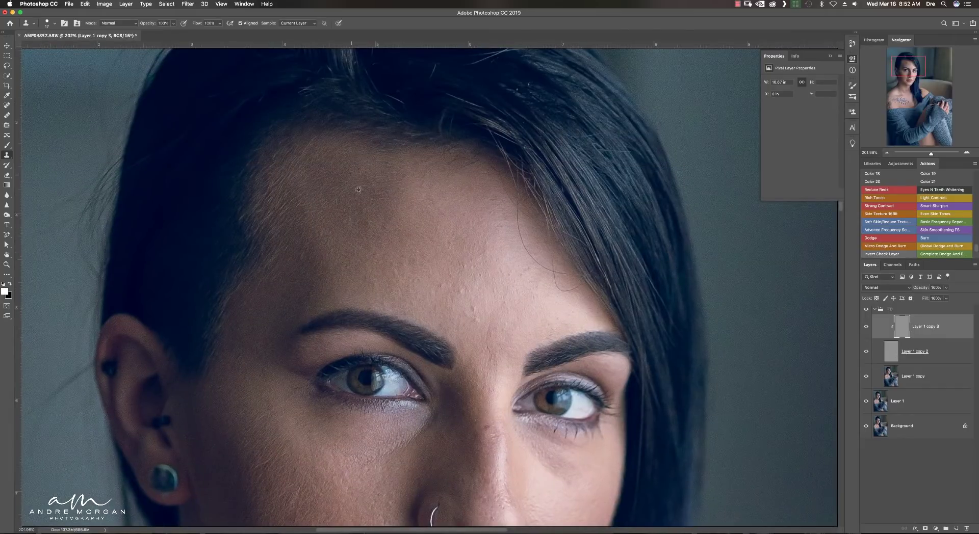
scroll(429, 286, down, 5)
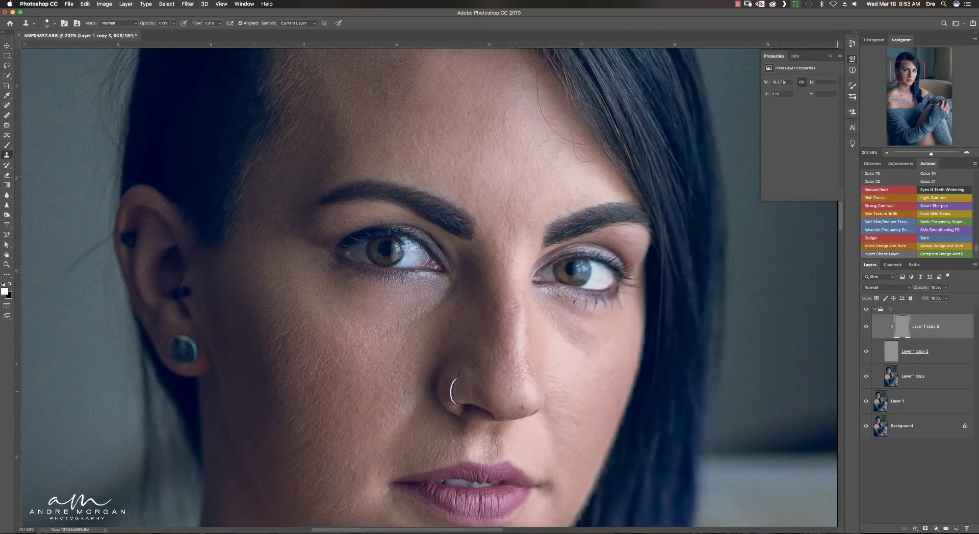
scroll(418, 340, down, 3)
scroll(418, 341, down, 4)
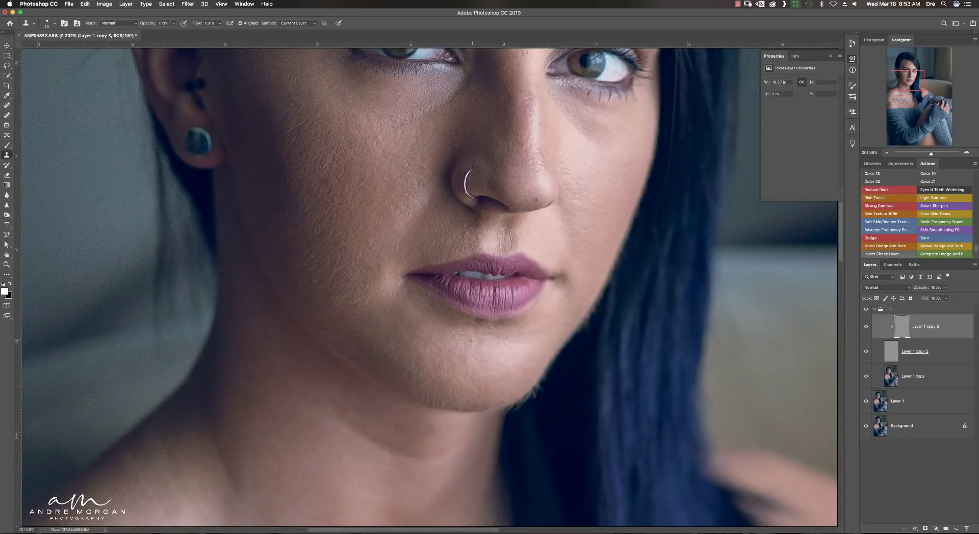
scroll(428, 286, right, 3)
scroll(524, 282, up, 5)
scroll(555, 278, left, 10)
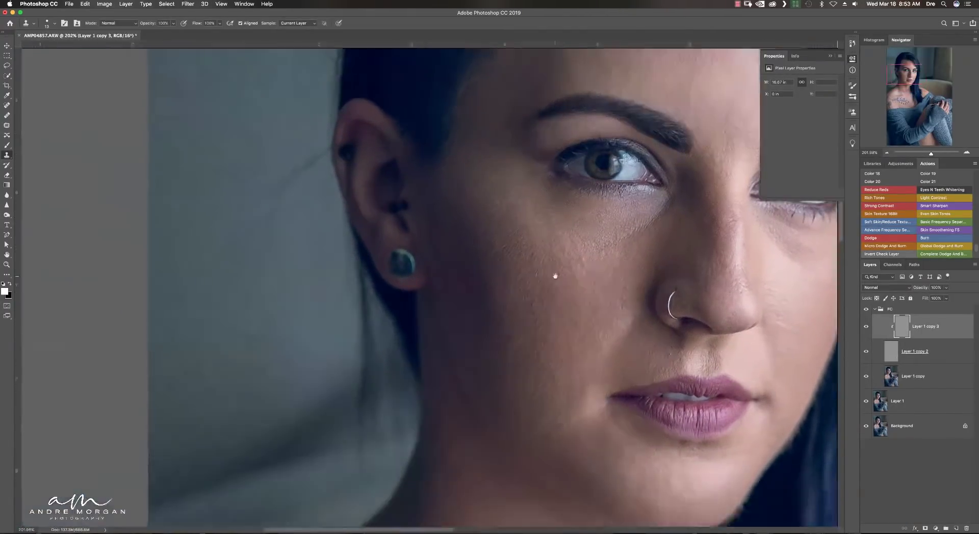
scroll(583, 284, left, 3)
scroll(564, 326, down, 8)
Enlarge the Clone Stamp to 27 and clone from clean forehead skin.
key(bracketright)
key(bracketright)
key(bracketright)
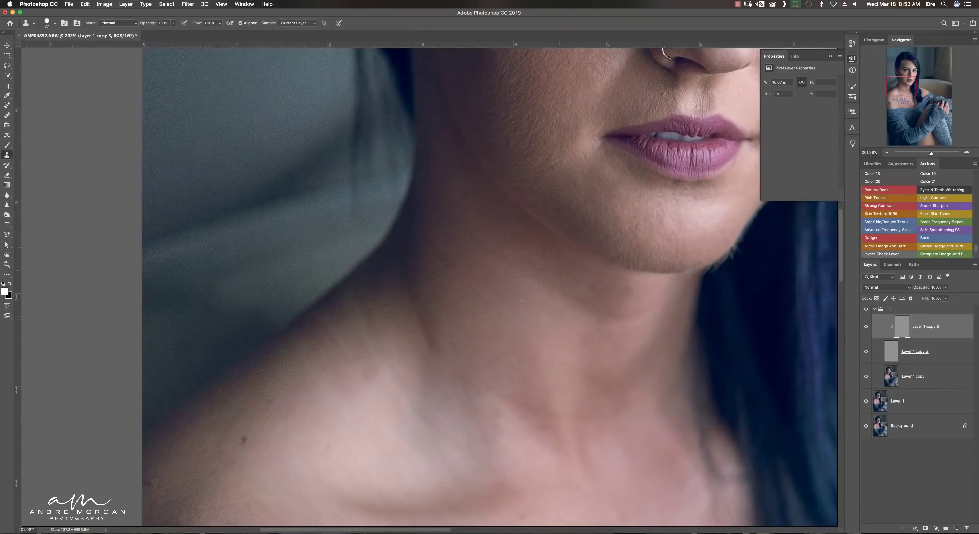
scroll(441, 358, down, 4)
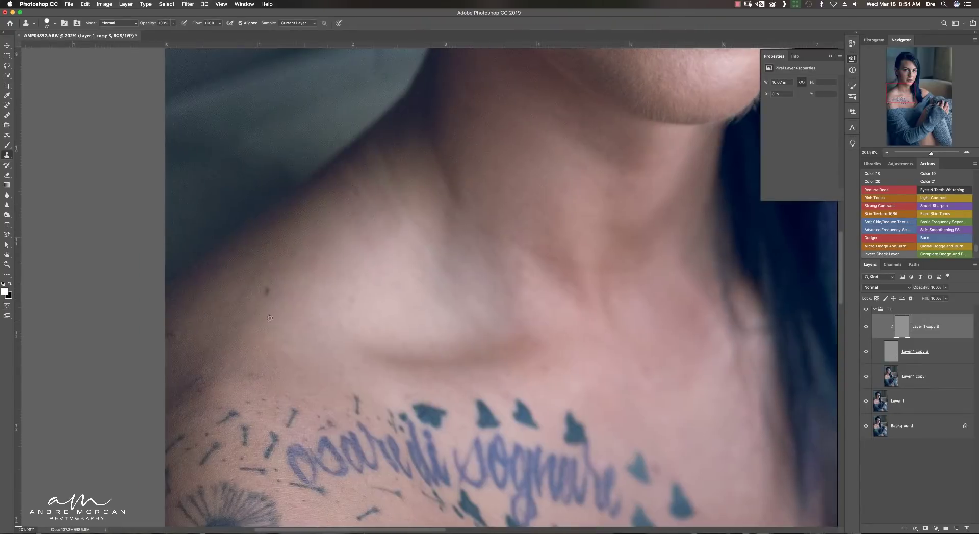
scroll(191, 328, down, 1)
scroll(190, 328, right, 3)
scroll(294, 367, down, 5)
scroll(293, 368, right, 2)
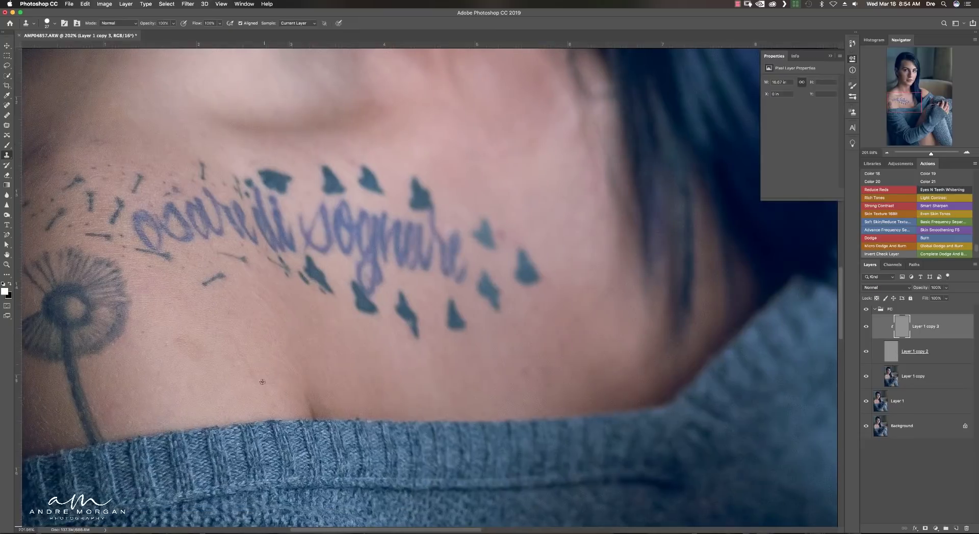
scroll(406, 371, right, 3)
scroll(447, 359, up, 3)
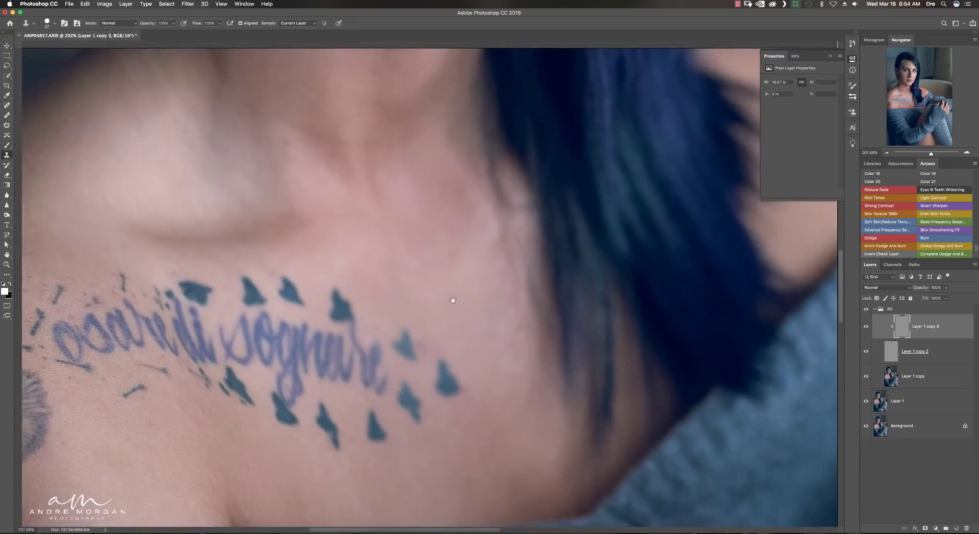
scroll(421, 339, up, 5)
scroll(460, 312, left, 3)
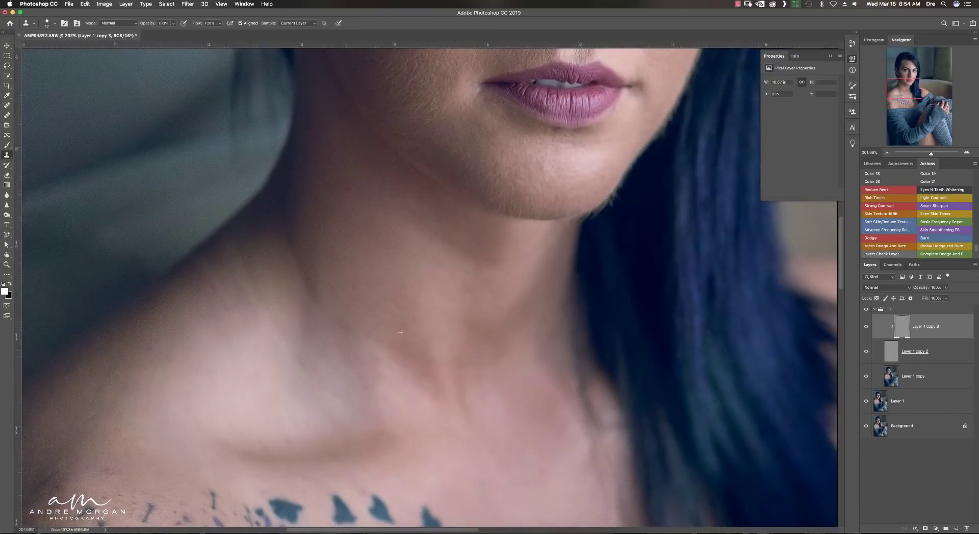
scroll(443, 352, up, 8)
scroll(421, 206, up, 2)
scroll(421, 205, right, 3)
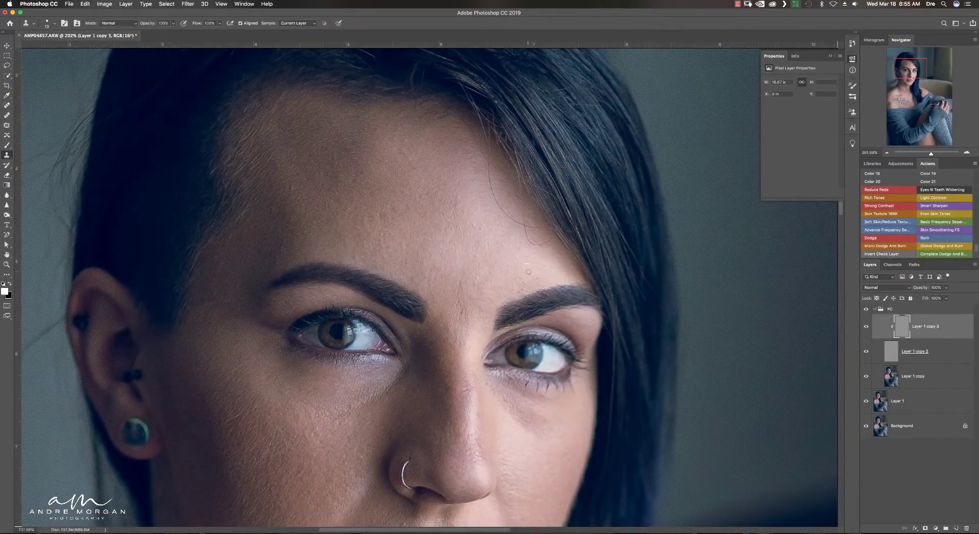
alt+click(468, 320)
scroll(405, 412, up, 3)
scroll(405, 412, right, 2)
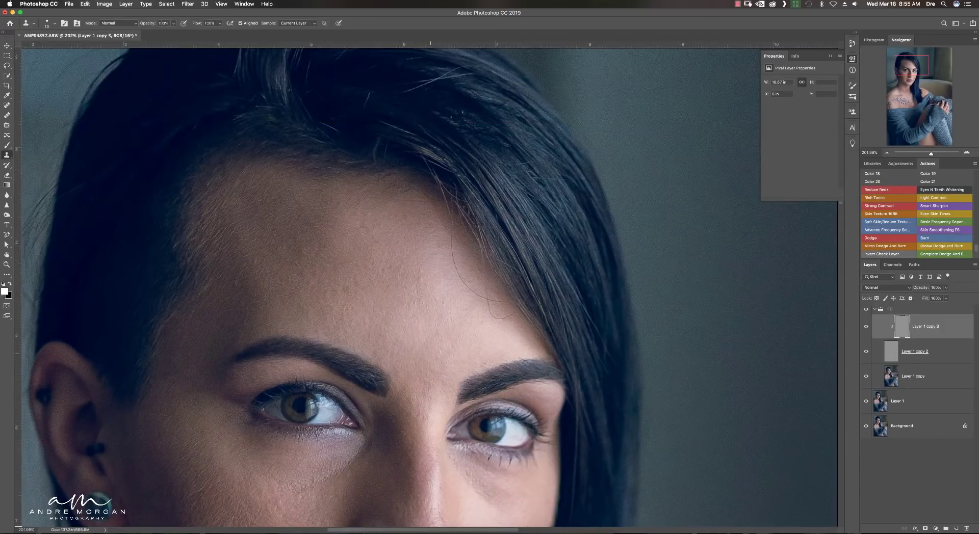
scroll(426, 358, up, 3)
scroll(426, 359, right, 1)
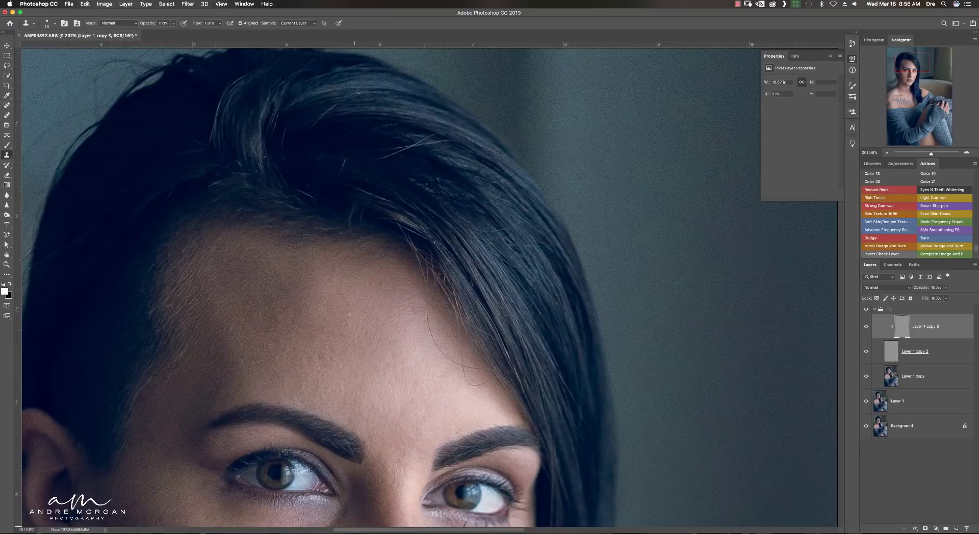
scroll(369, 304, down, 2)
Review the whole portrait and the forehead, then select the FC group and open its layer options.
key(ctrl+0)
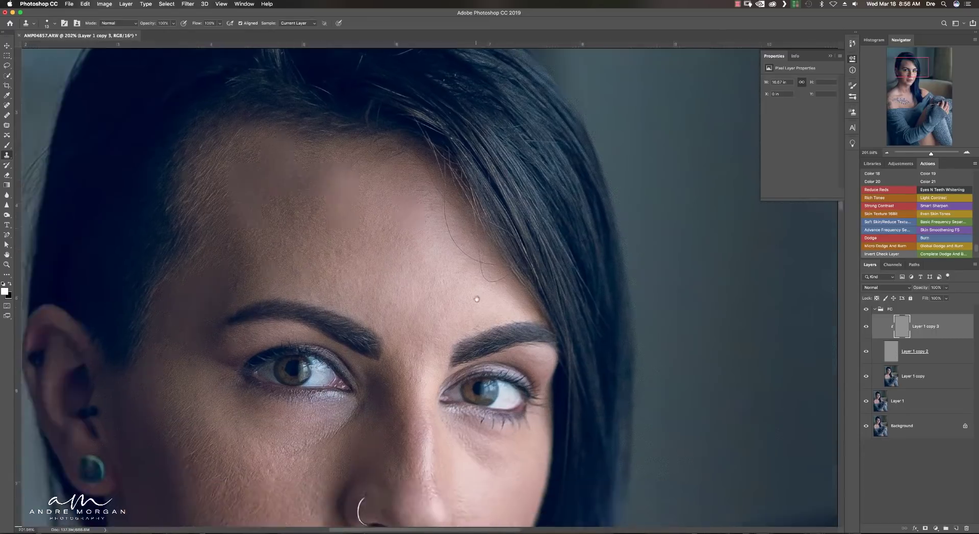
scroll(450, 191, up, 5)
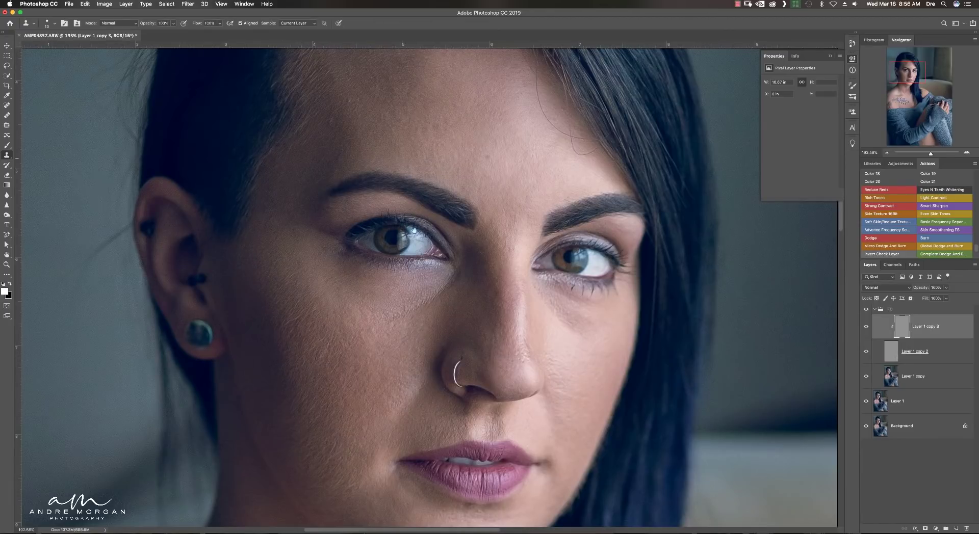
scroll(343, 324, up, 3)
scroll(439, 303, right, 3)
scroll(421, 288, up, 1)
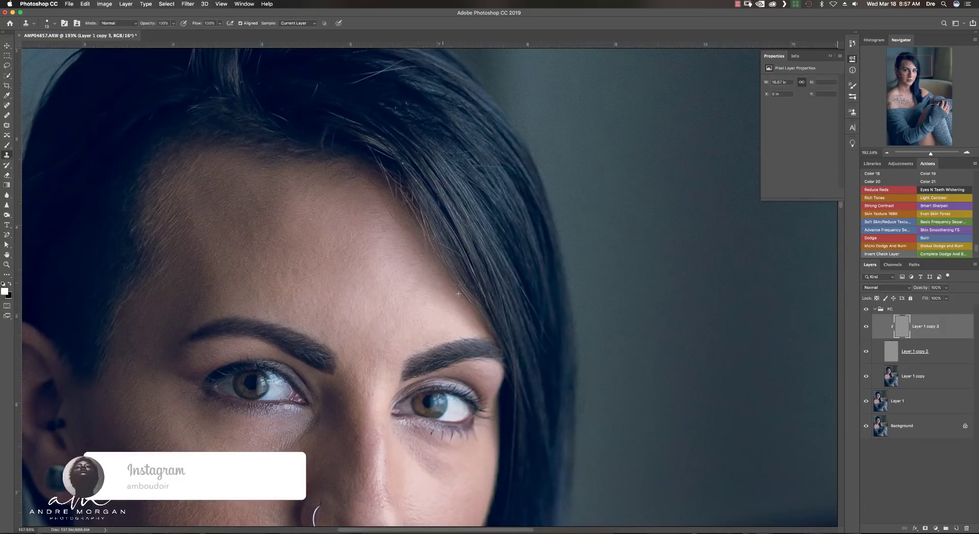
drag(395, 239, 424, 318)
scroll(424, 318, up, 3)
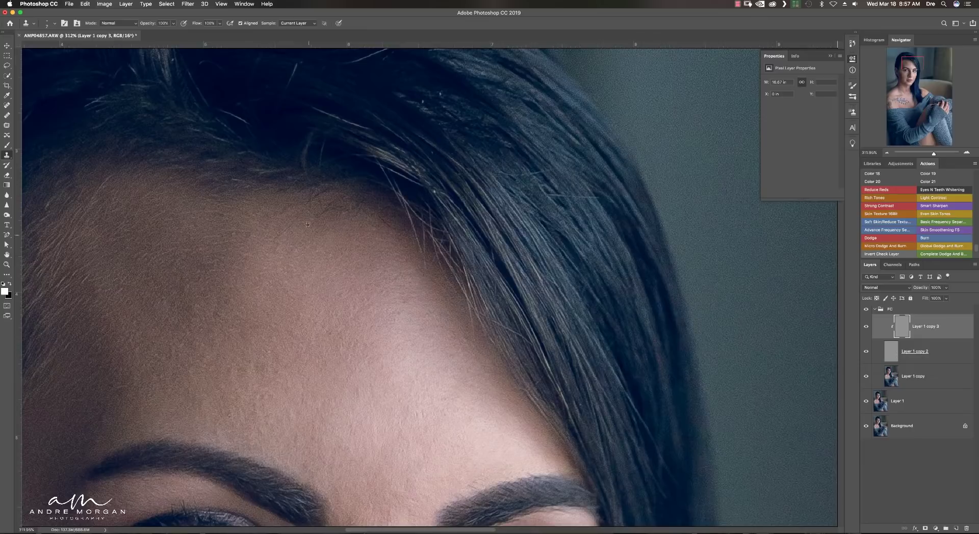
scroll(393, 244, down, 3)
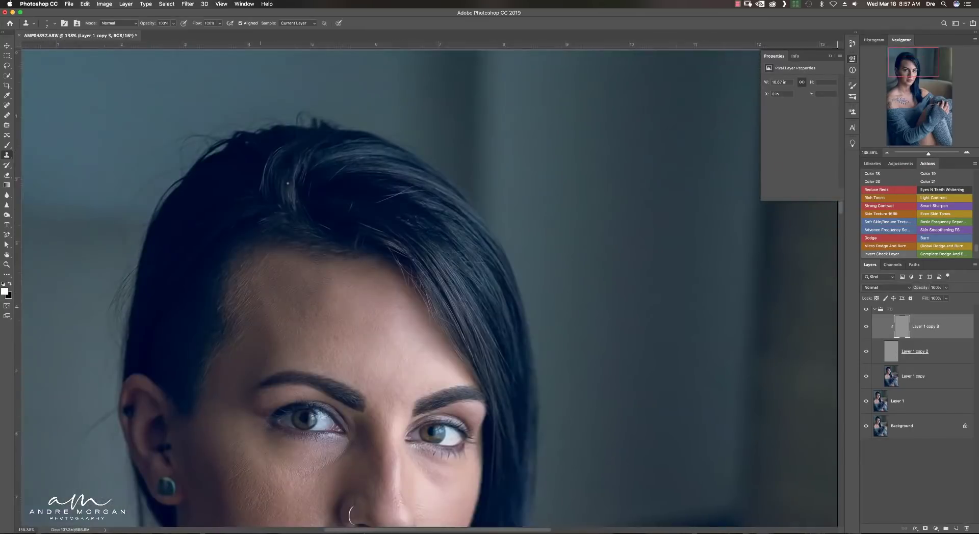
scroll(465, 283, down, 2)
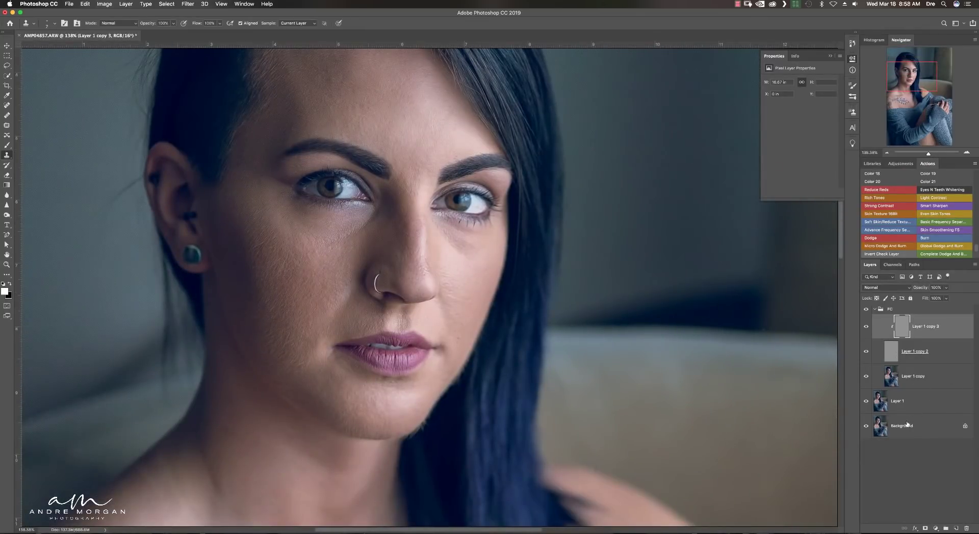
click(890, 309)
right_click(909, 316)
Merge the FC group into a single layer named Healing.
click(867, 449)
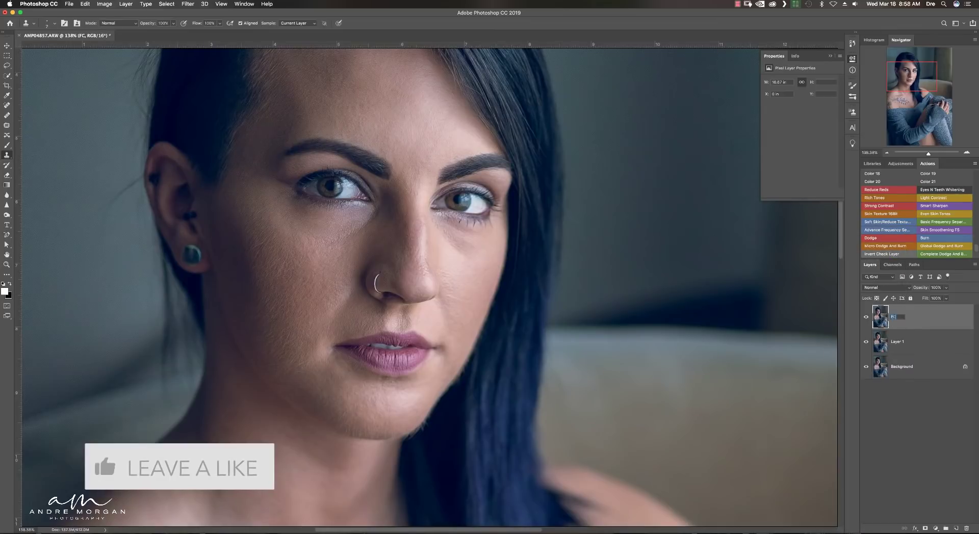
text(Healing)
key(Return)
Add a brightening Curves layer with its mask inverted to black.
click(900, 164)
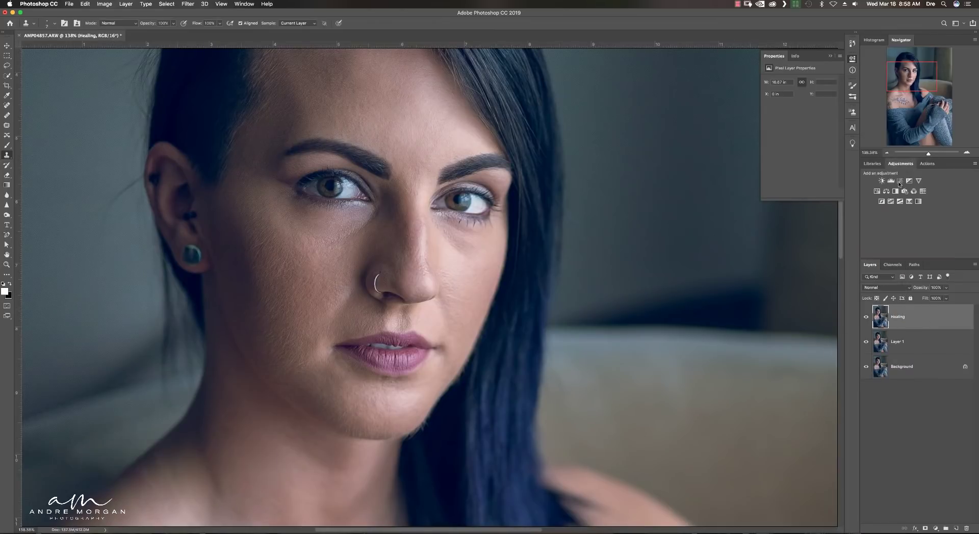
click(900, 181)
drag(807, 125, 807, 114)
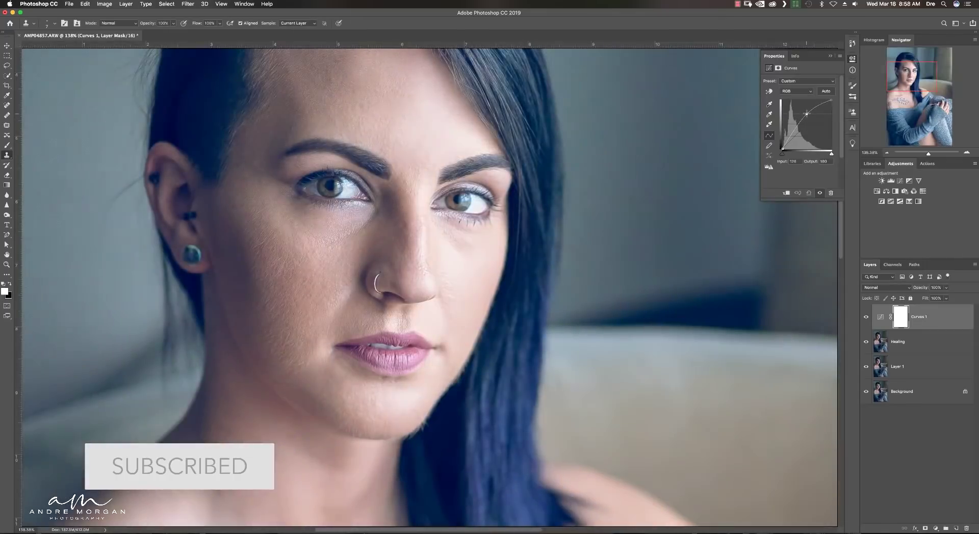
right_click(902, 323)
key(Escape)
key(super+i)
Add a darkening Curves layer with its mask inverted to black.
click(900, 181)
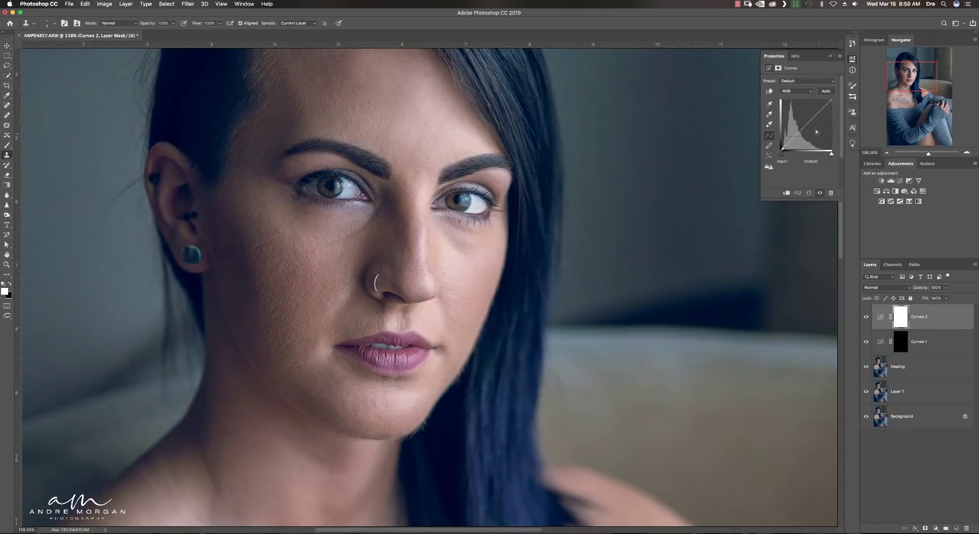
drag(816, 132, 817, 142)
key(super+i)
Group the two Curves layers into a group named D&B.
double_click(919, 342)
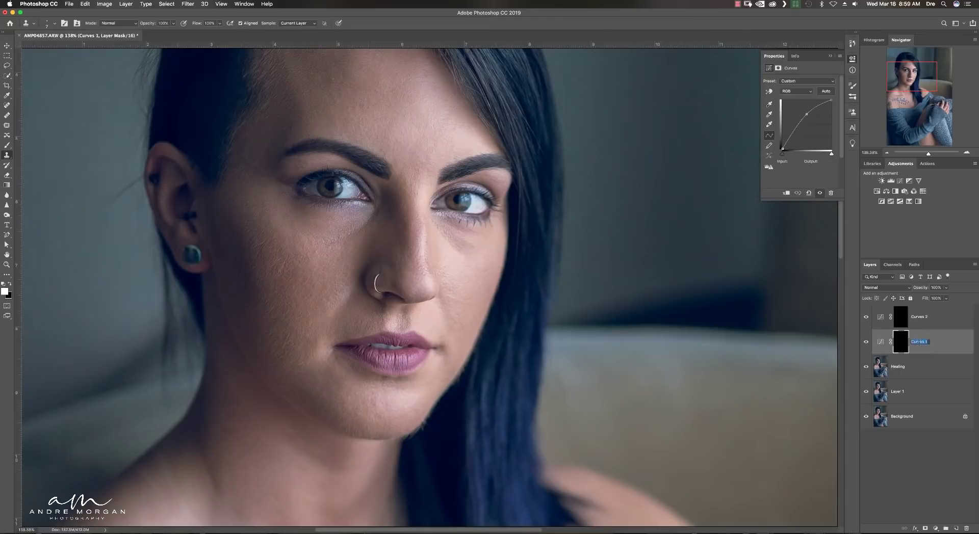
text(Dodge)
click(918, 317)
shift+click(917, 317)
key(super+g)
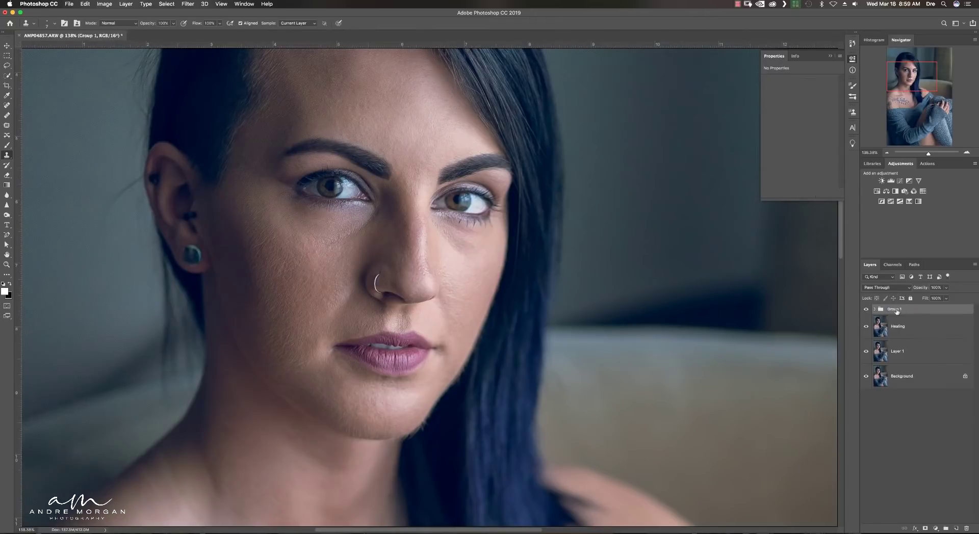
double_click(895, 309)
text(D&B)
key(Return)
click(875, 309)
Add Black & White, contrast Curves and Levels layers, grouped as Help.
click(900, 181)
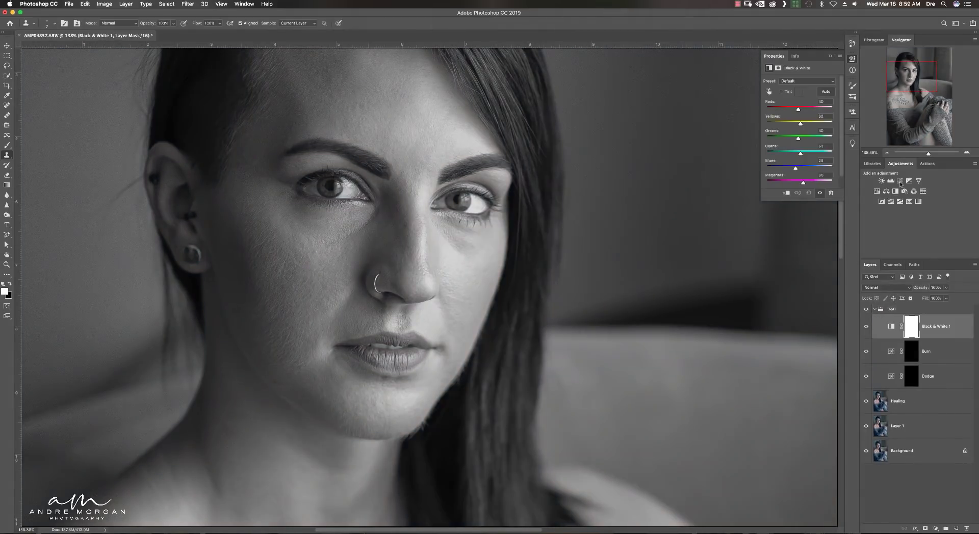
click(899, 181)
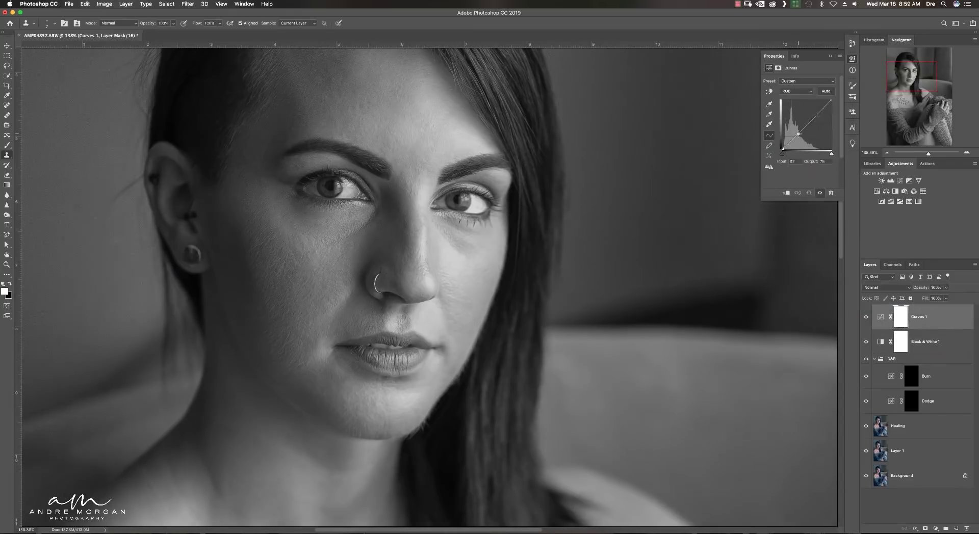
drag(798, 133, 816, 116)
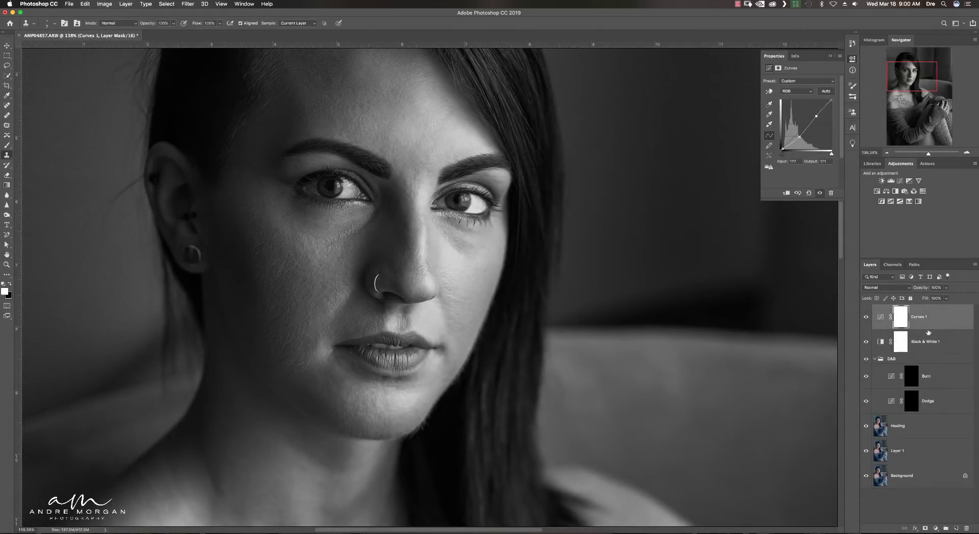
click(891, 181)
shift+click(939, 368)
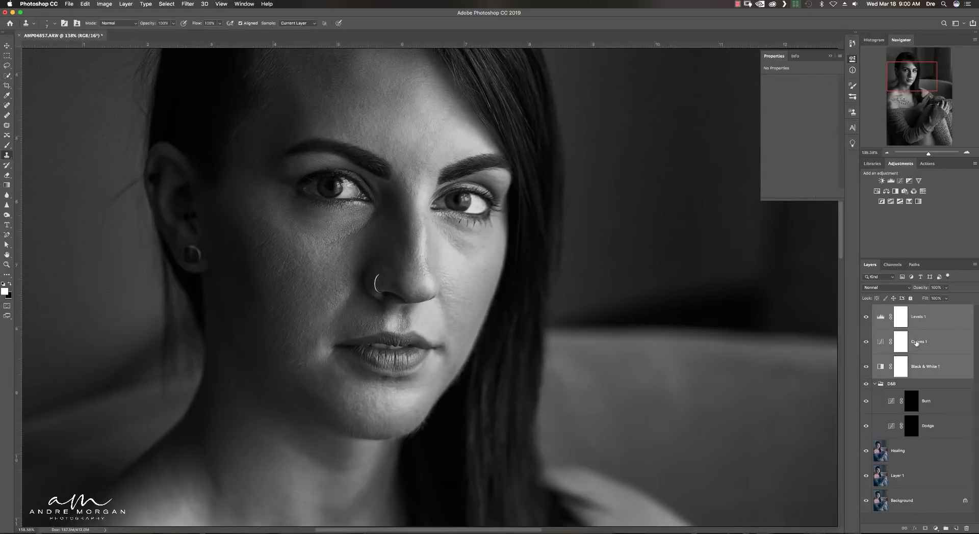
key(ctrl+g)
double_click(891, 309)
text(Help)
key(Return)
Target the Dodge layer mask with the Brush at 1% flow.
click(911, 361)
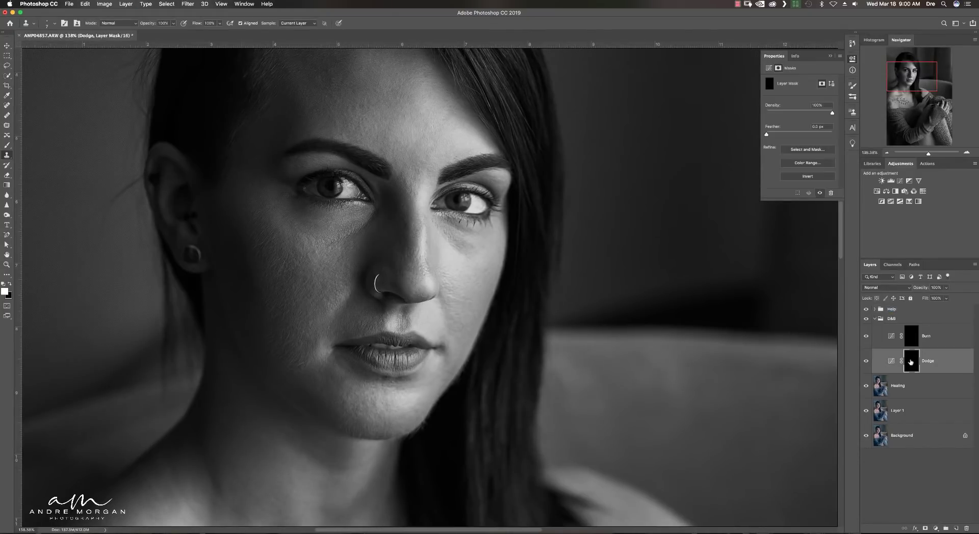
key(b)
click(196, 23)
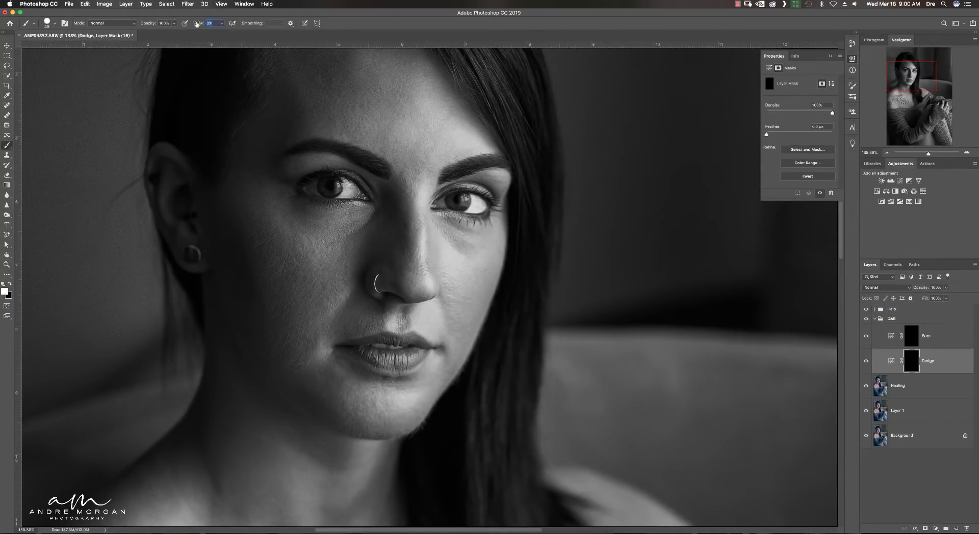
text(1)
key(Return)
scroll(337, 237, up, 5)
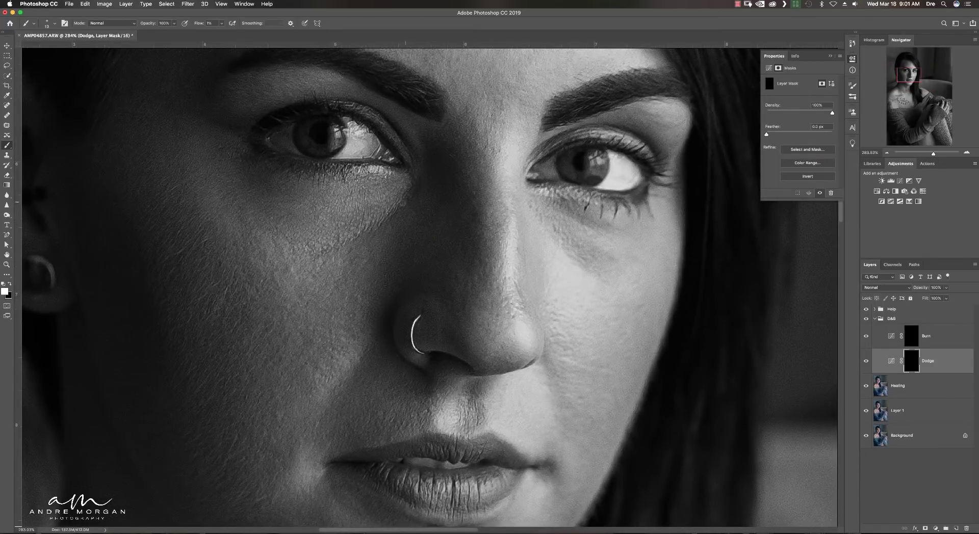
scroll(415, 212, down, 4)
scroll(415, 212, down, 2)
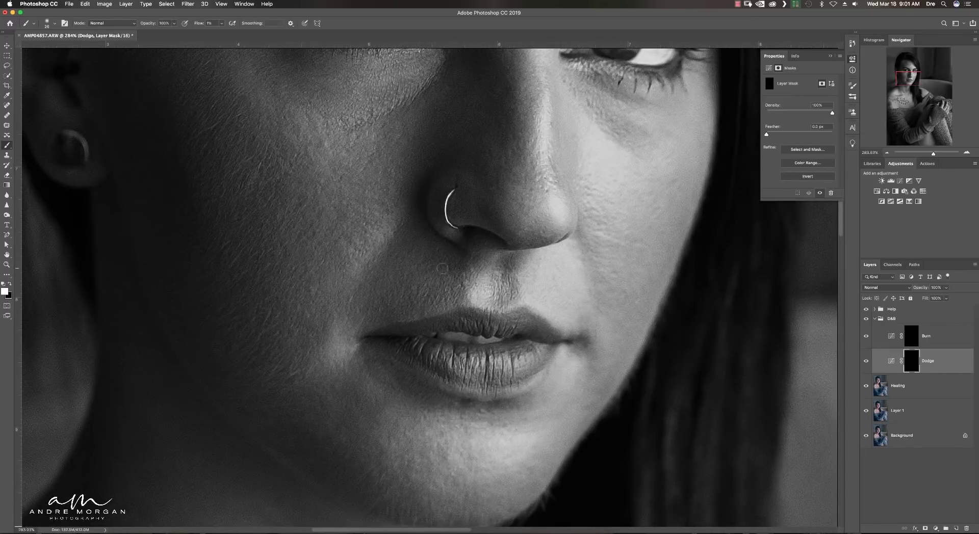
scroll(443, 268, right, 4)
drag(508, 247, 494, 247)
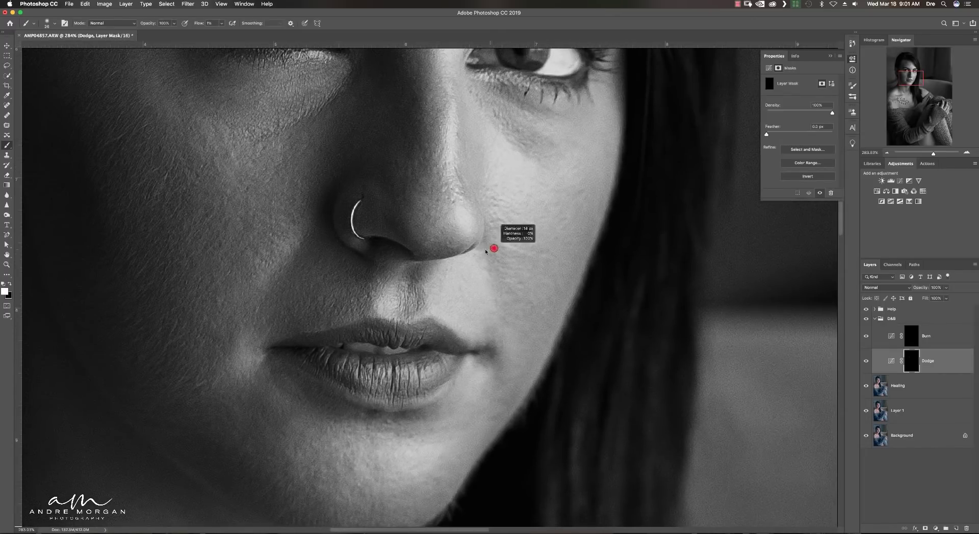
scroll(459, 234, down, 3)
scroll(459, 234, right, 2)
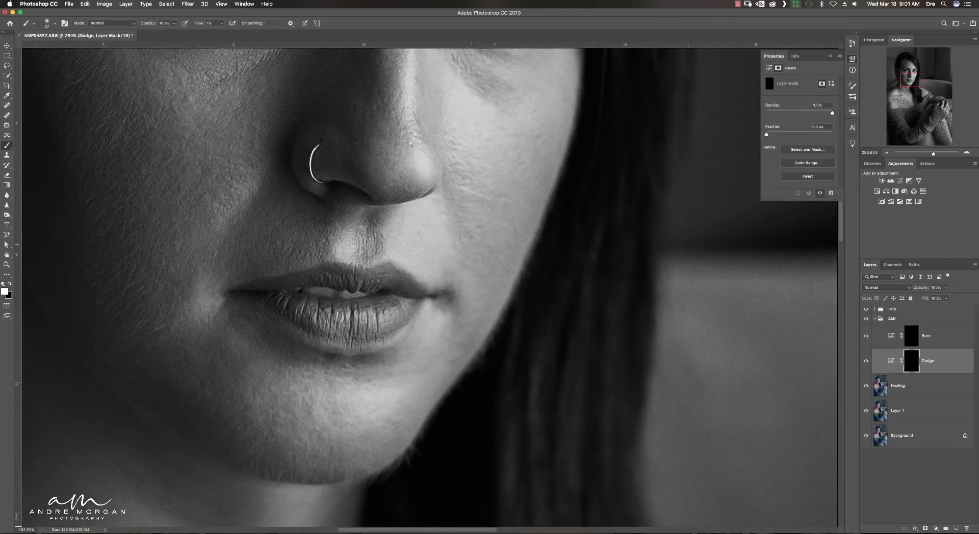
drag(450, 301, 454, 300)
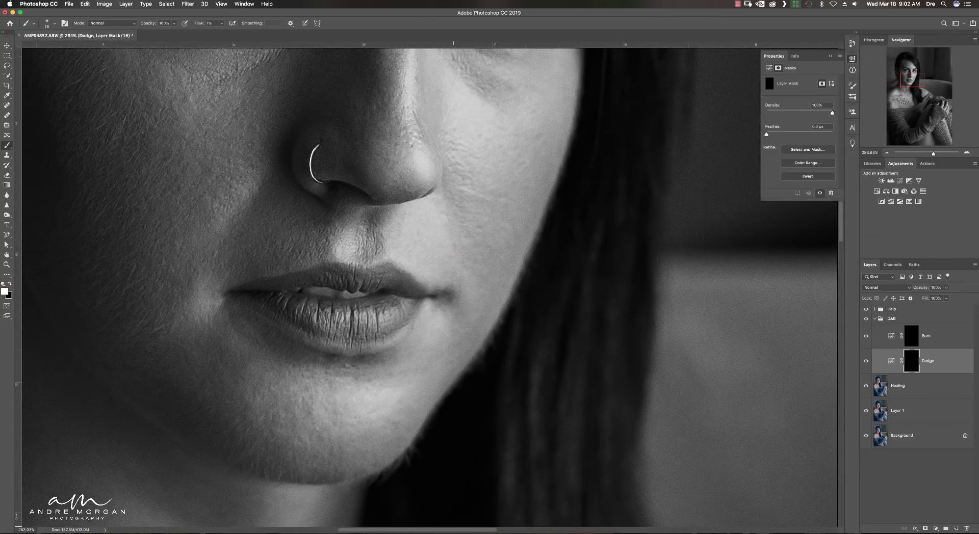
scroll(485, 356, left, 3)
drag(489, 369, 482, 369)
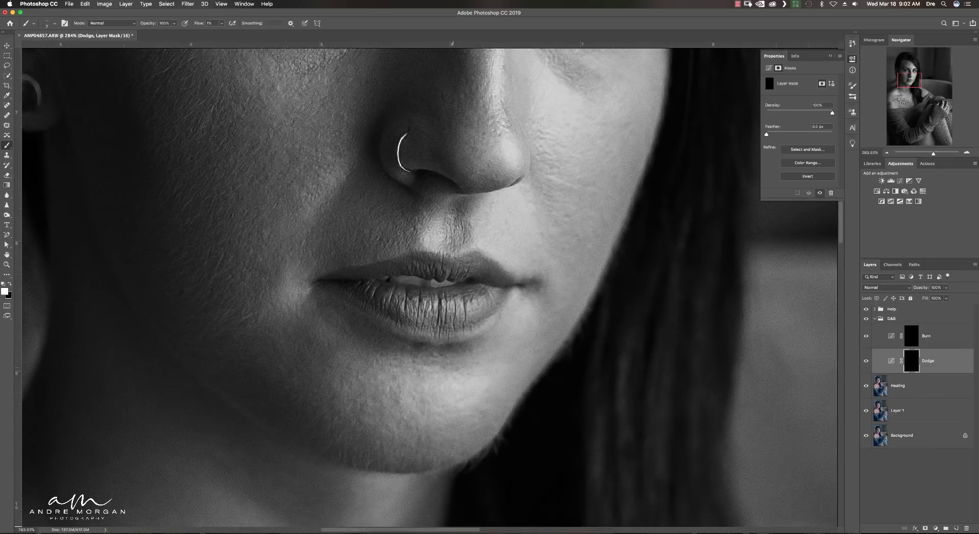
drag(512, 314, 564, 268)
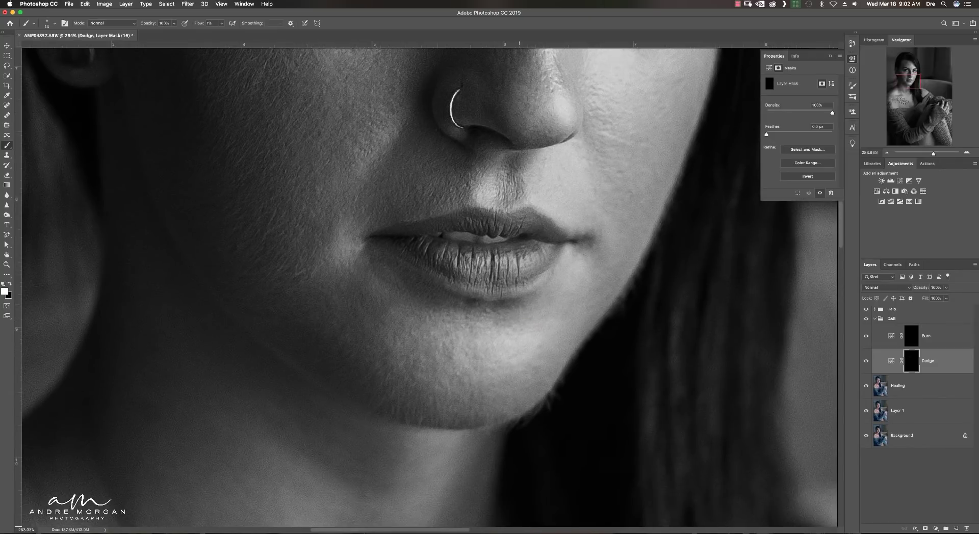
scroll(489, 306, left, 3)
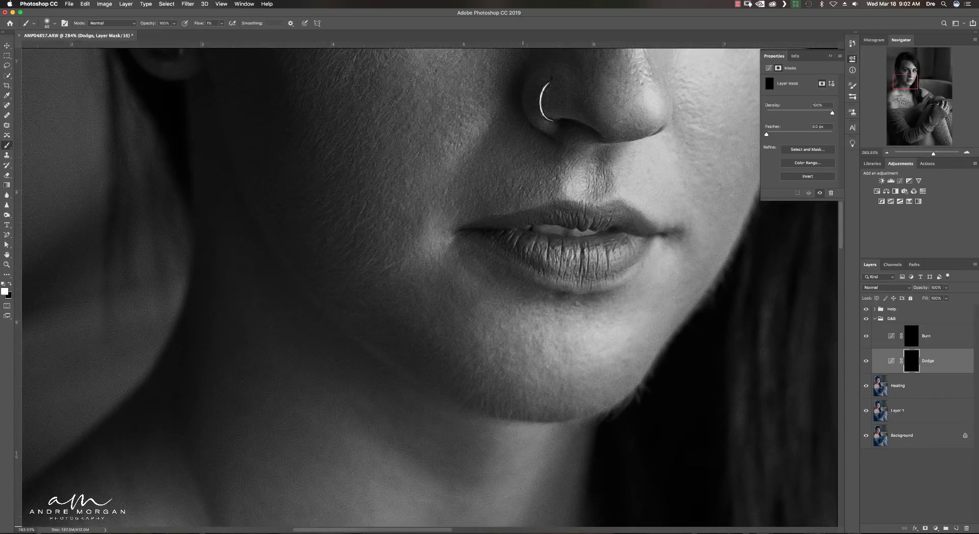
drag(497, 278, 510, 278)
drag(462, 252, 453, 252)
key(alt+bracketright)
key(bracketright)
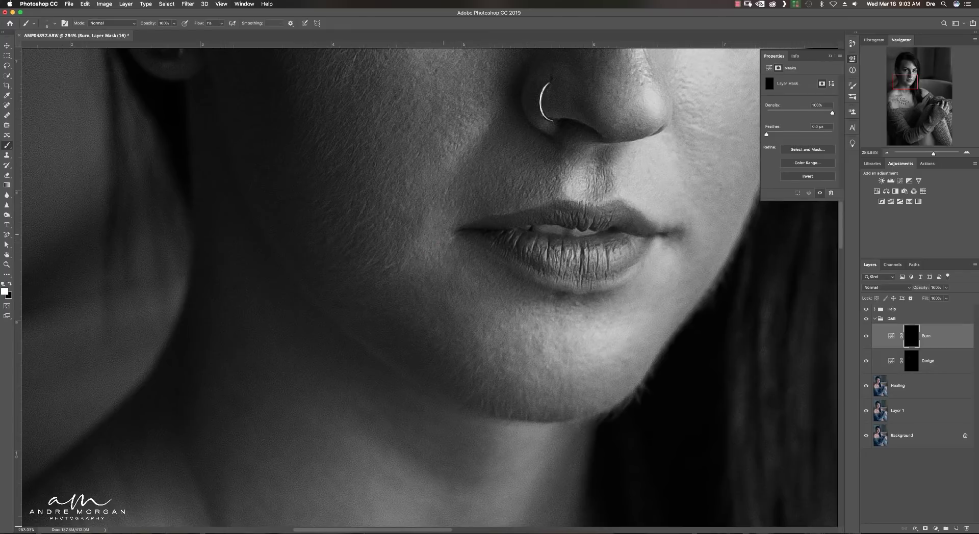
key(alt+bracketleft)
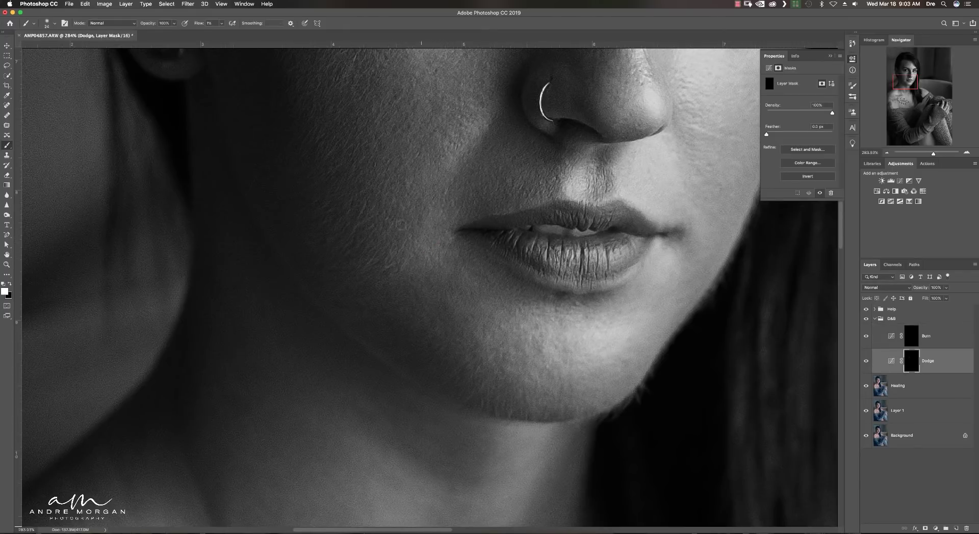
scroll(481, 283, down, 5)
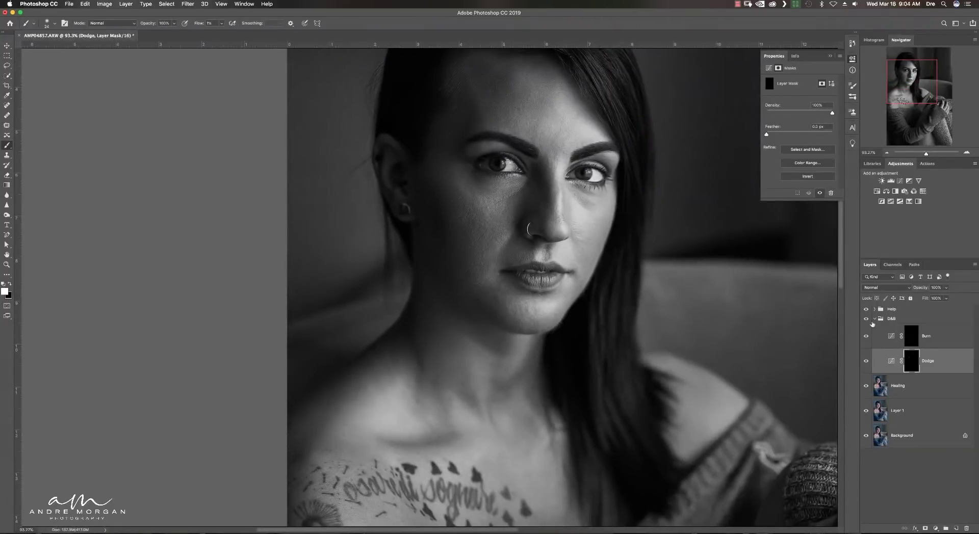
Toggle the Help group to compare colour, and switch painting to the Burn layer.
click(866, 309)
click(866, 309)
scroll(481, 257, up, 5)
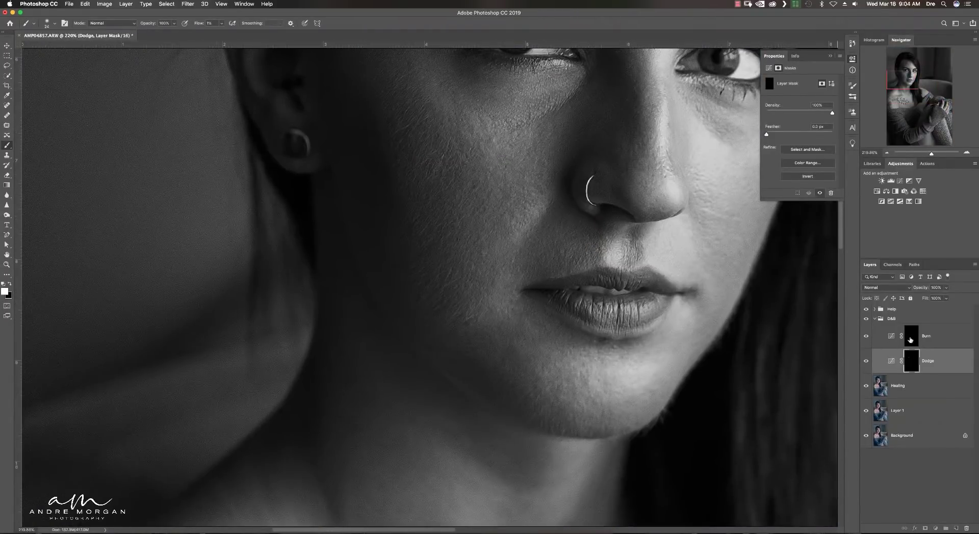
key(alt+bracketright)
scroll(469, 315, up, 2)
scroll(468, 316, left, 3)
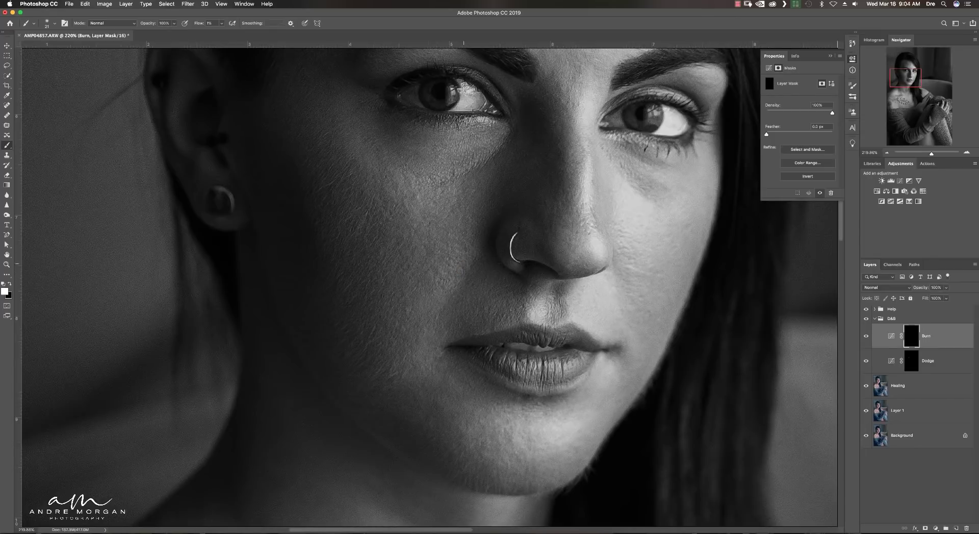
scroll(447, 247, up, 2)
scroll(448, 246, left, 1)
Paint on the Burn mask, resizing the brush to about 36, 39 and 22 px.
mouse_move(448, 247)
mouse_down()
mouse_move(459, 247)
mouse_move(448, 248)
mouse_up()
scroll(392, 212, right, 3)
scroll(478, 266, up, 3)
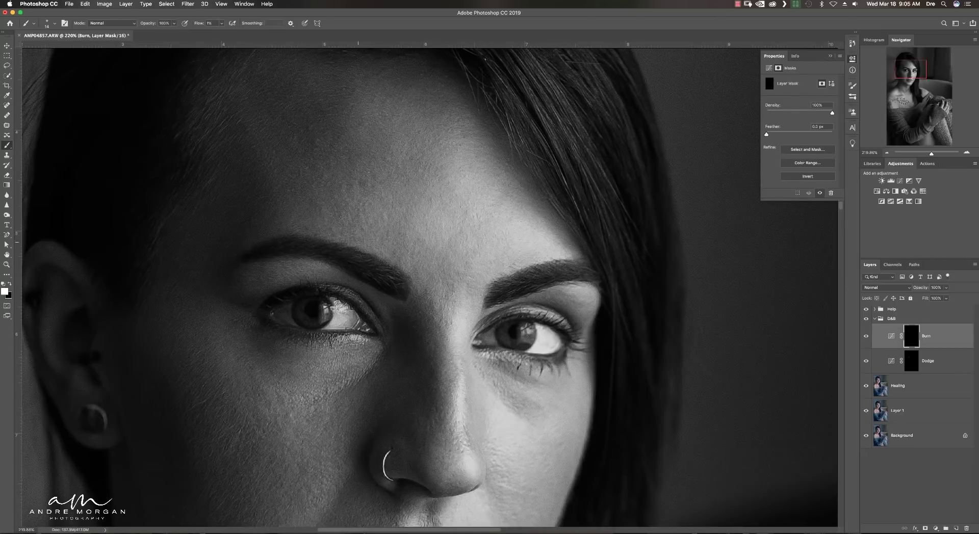
drag(383, 248, 396, 248)
scroll(439, 286, down, 3)
scroll(490, 265, up, 4)
drag(375, 287, 365, 286)
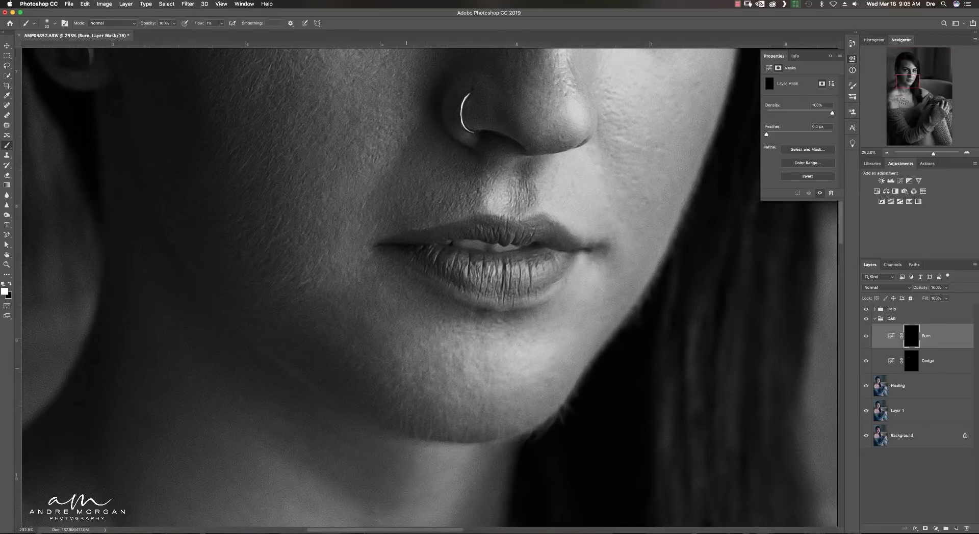
scroll(428, 285, down, 2)
scroll(429, 285, right, 3)
Lighten small skin patches on the Dodge mask with a 16 px brush, then fit the portrait on screen.
key(alt+bracketleft)
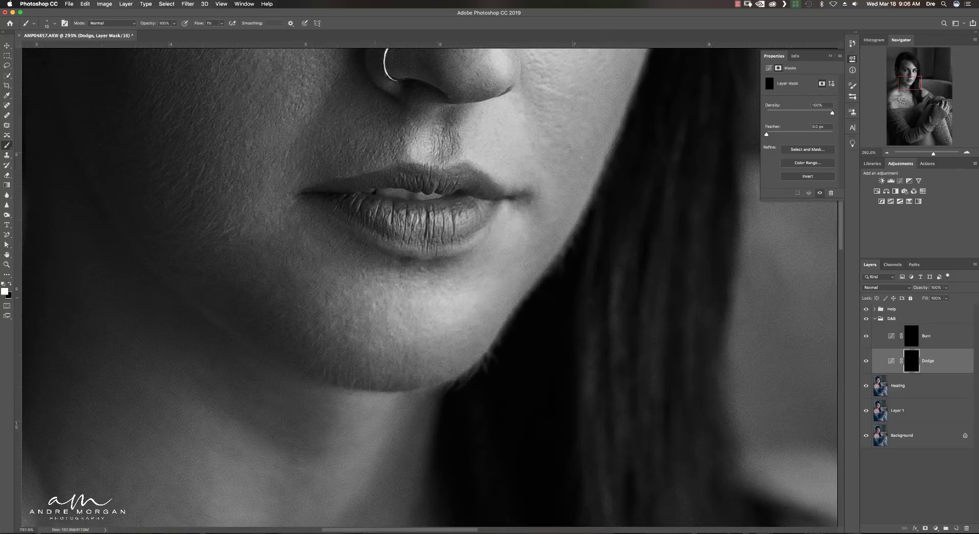
scroll(428, 285, up, 5)
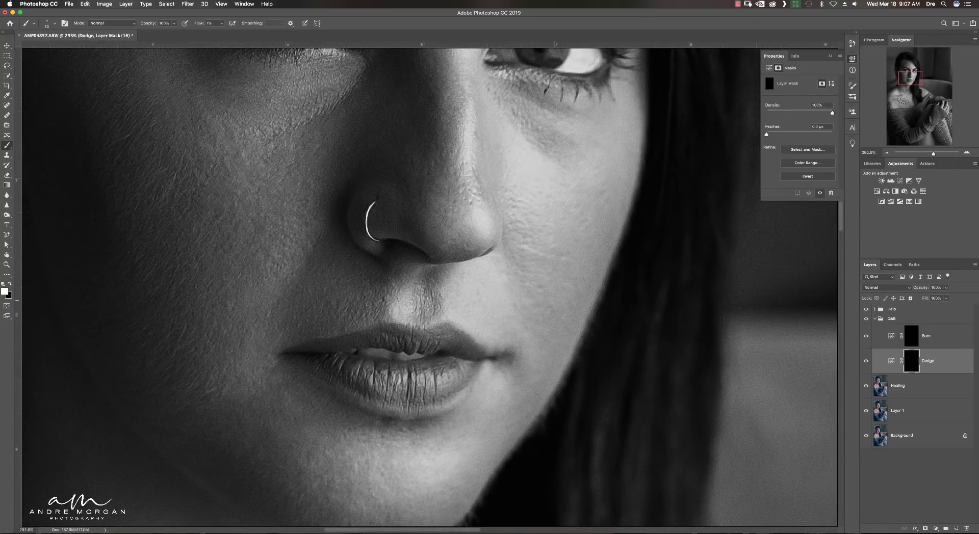
drag(527, 391, 531, 391)
scroll(429, 285, right, 3)
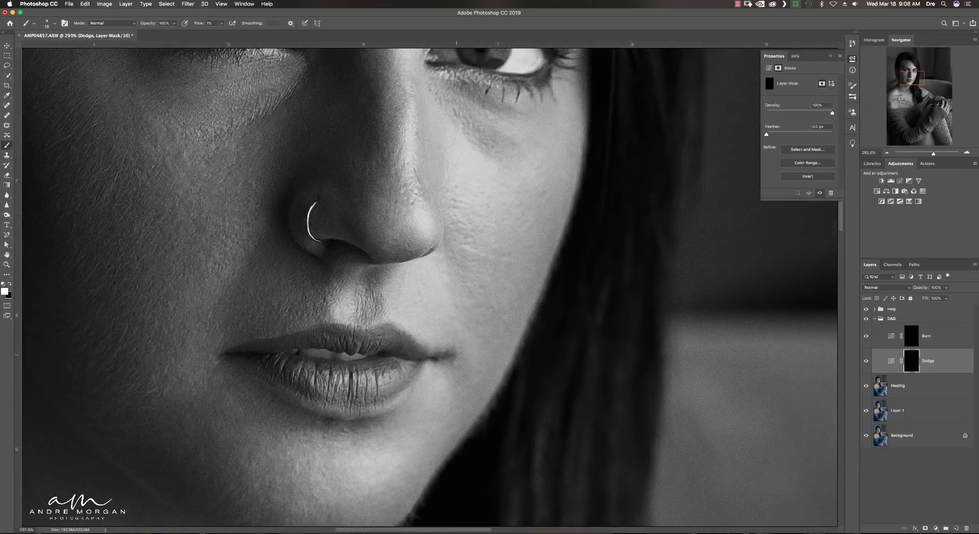
scroll(430, 285, up, 3)
scroll(429, 286, right, 3)
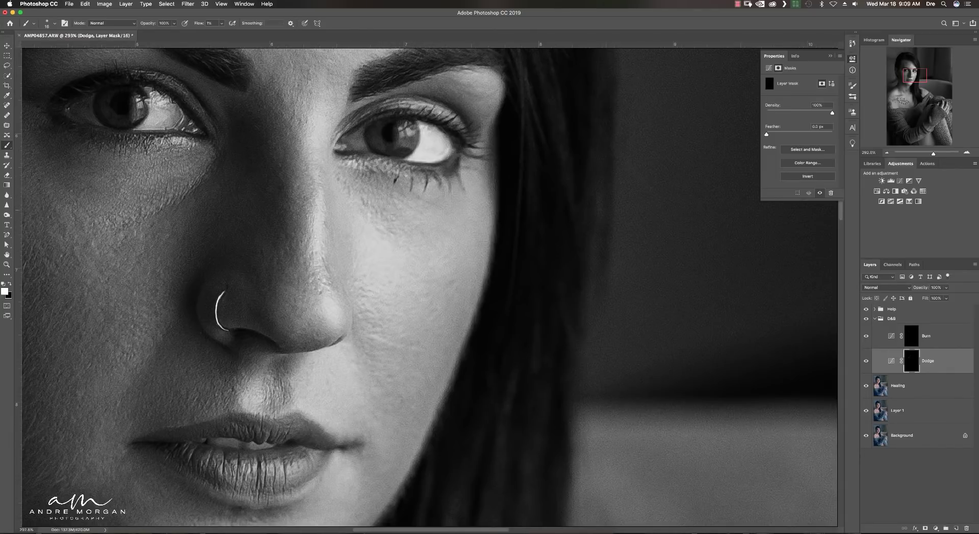
key(super+0)
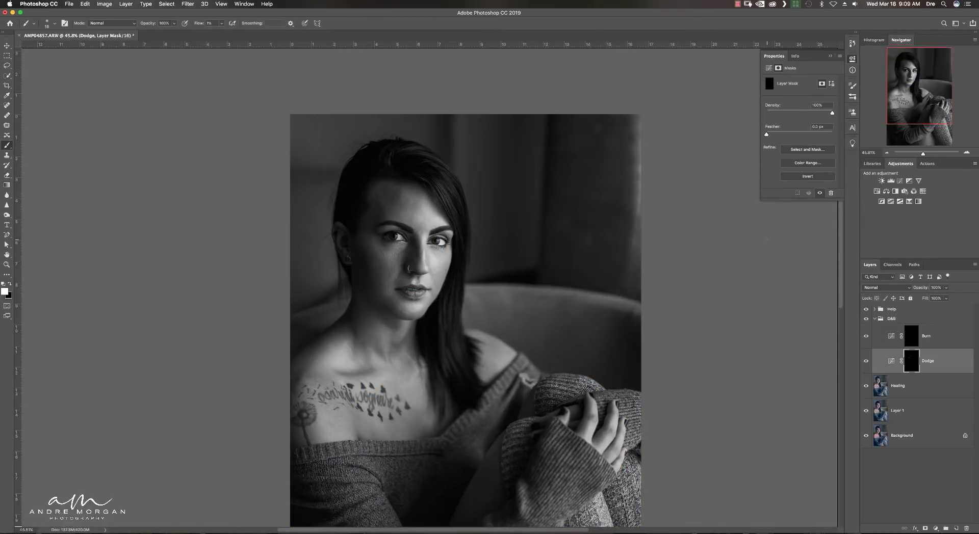
Paint the forehead on the Dodge mask, shrinking and enlarging the brush as needed.
scroll(389, 210, up, 5)
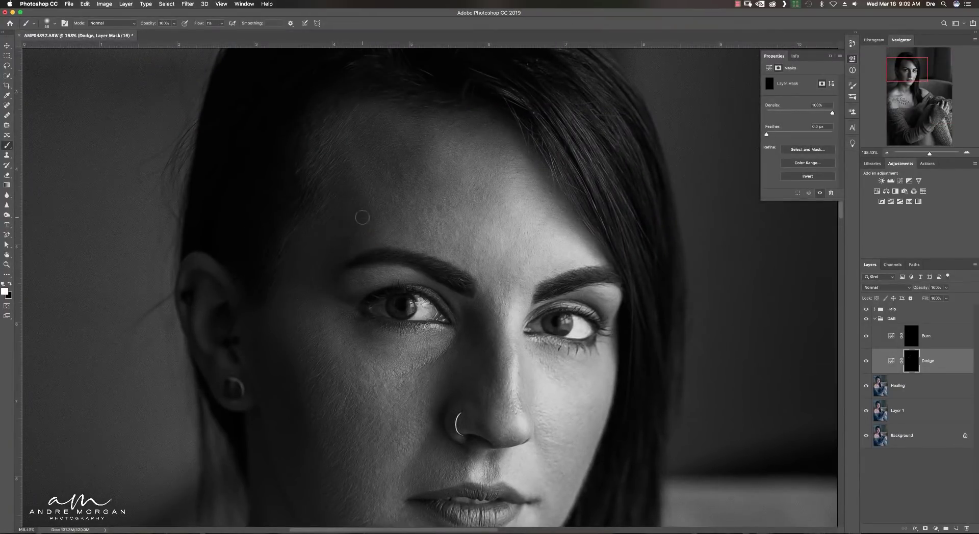
key(bracketleft)
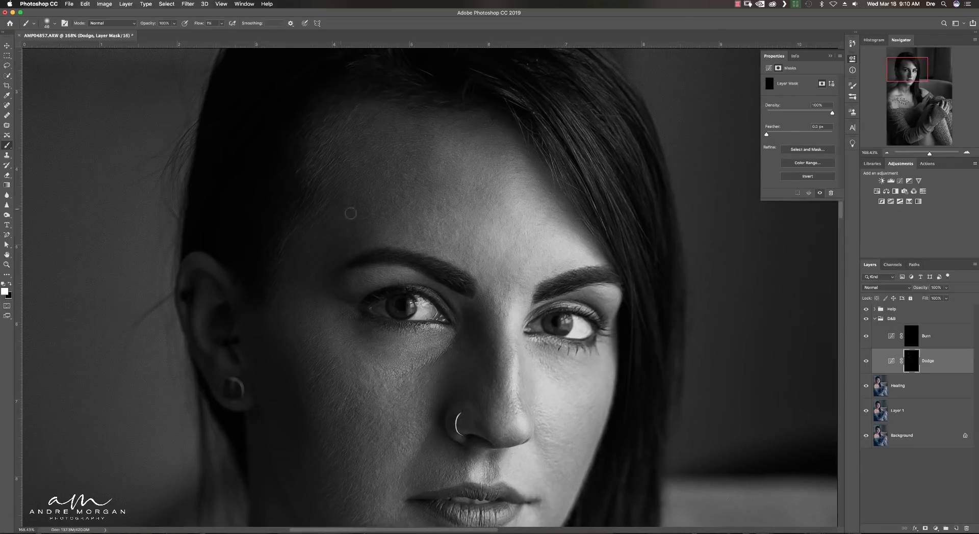
drag(374, 238, 369, 238)
drag(443, 206, 432, 208)
drag(442, 174, 459, 174)
scroll(453, 178, down, 2)
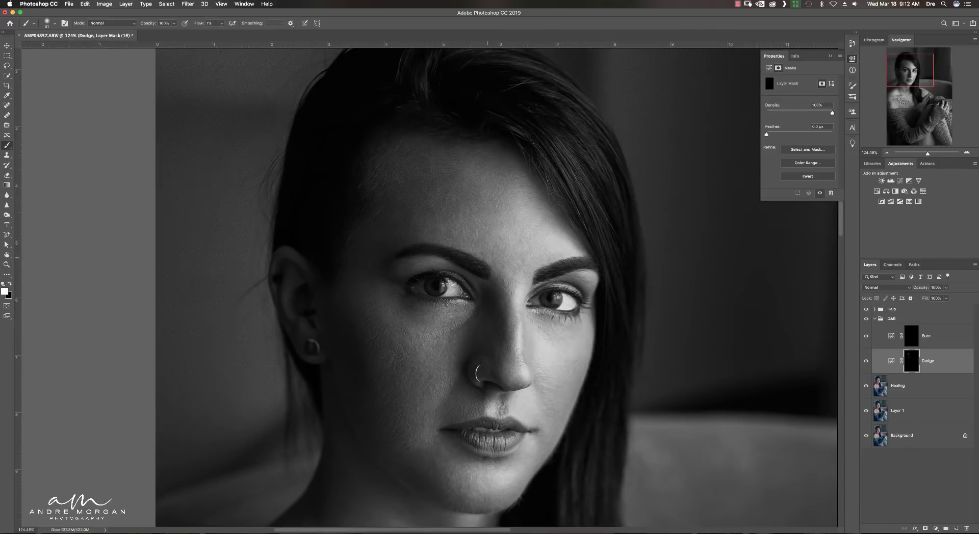
drag(470, 201, 463, 209)
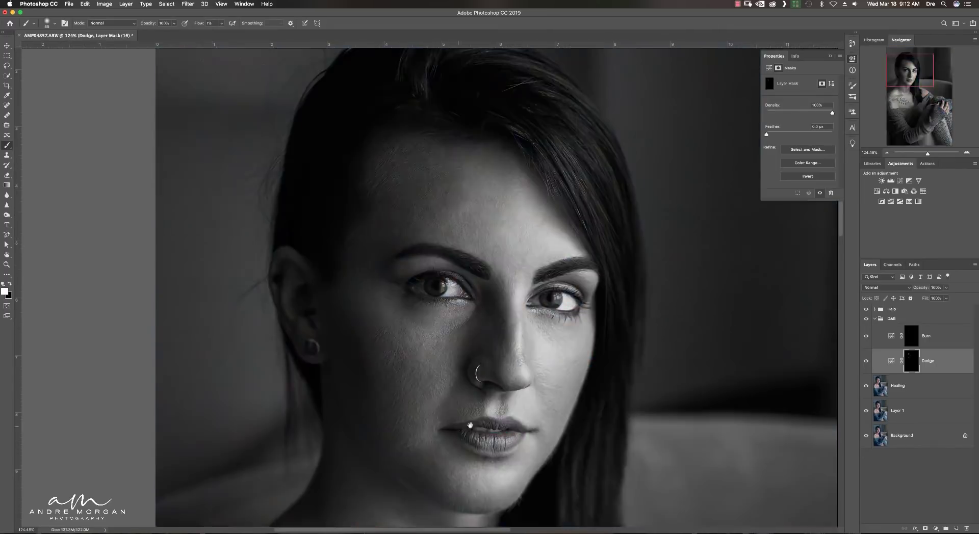
Burn the chin and neck area, then return to the Dodge layer.
drag(470, 424, 440, 251)
key(alt+bracketright)
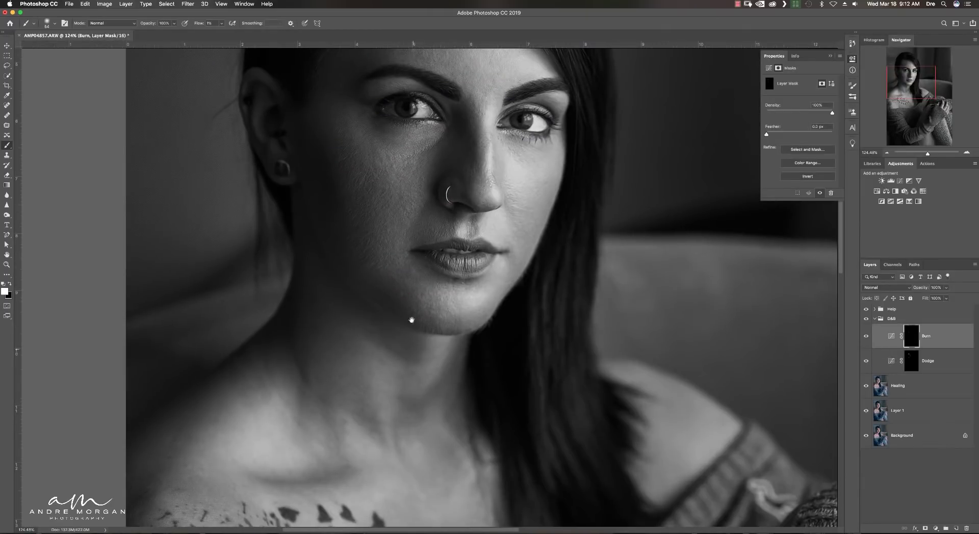
scroll(408, 321, down, 5)
key(alt+bracketleft)
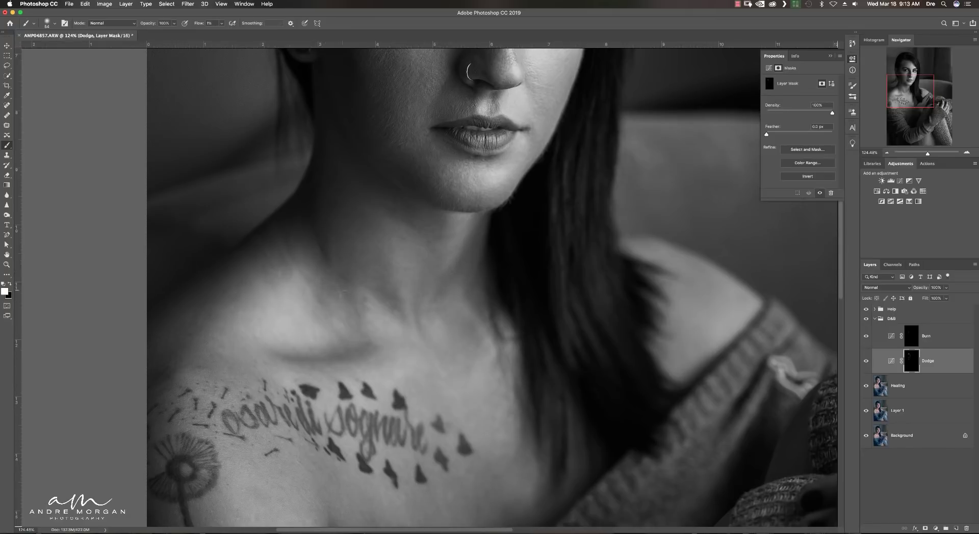
Pan over the neck and chest, resizing the dodge brush smaller for the chest area around the tattoo.
scroll(381, 279, down, 5)
scroll(381, 279, left, 5)
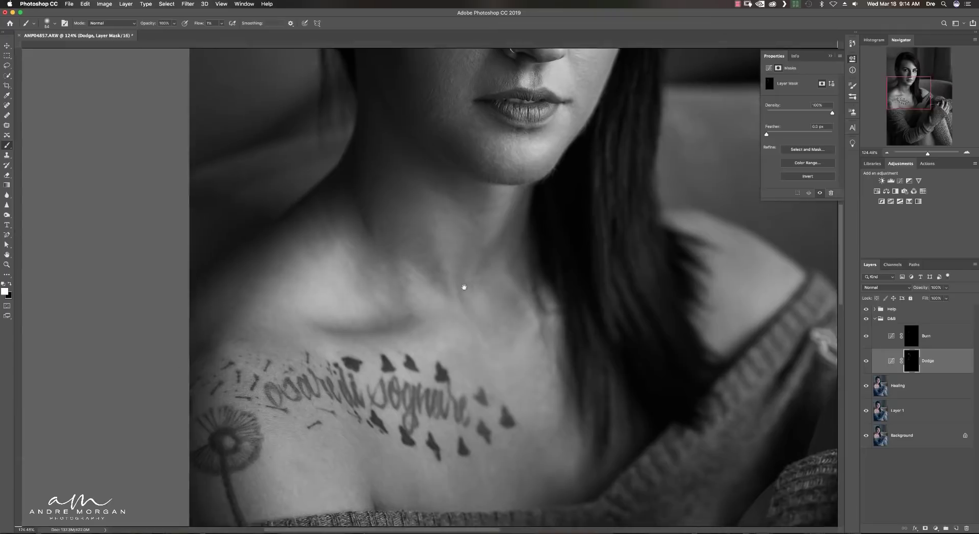
key(bracketleft)
key(bracketleft)
key(bracketleft)
scroll(263, 262, down, 5)
scroll(264, 263, right, 2)
key(bracketright)
key(bracketright)
key(bracketright)
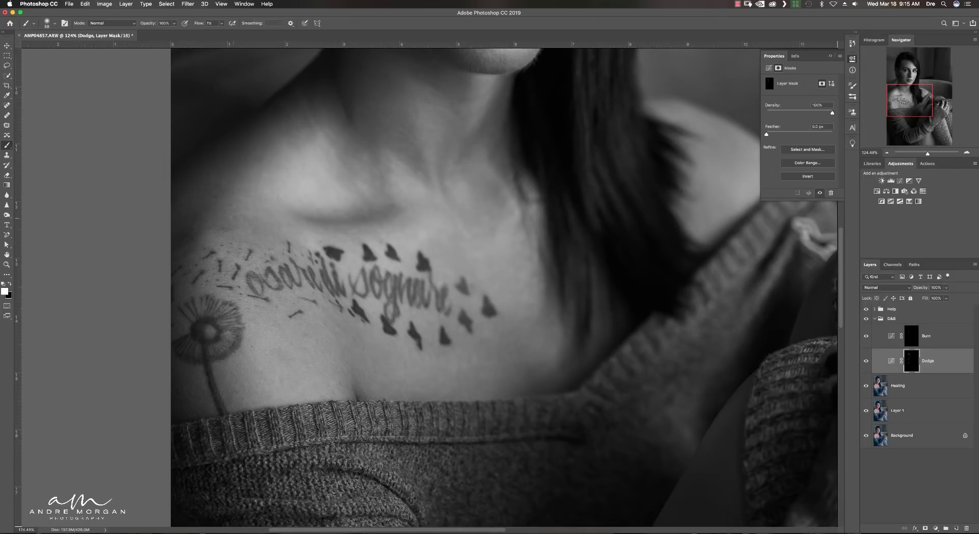
drag(255, 232, 248, 232)
scroll(479, 205, down, 5)
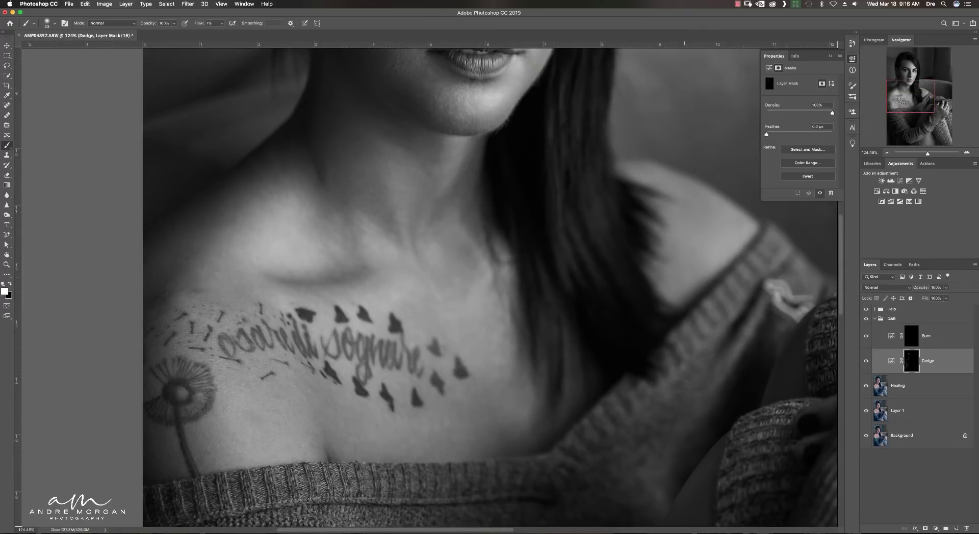
scroll(555, 79, up, 5)
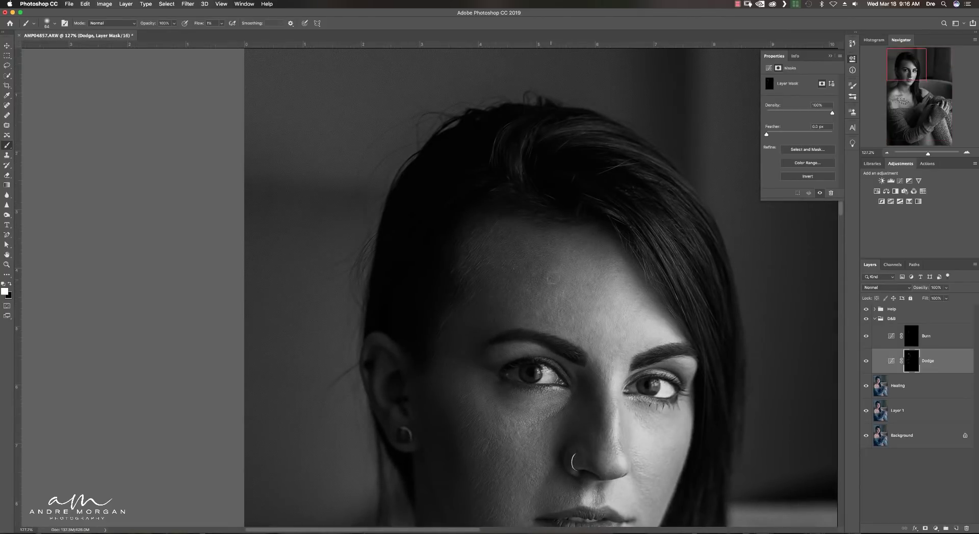
key(bracketleft)
key(bracketleft)
key(bracketleft)
Paint the cheeks, alternating between the Burn and Dodge layers with an enlarged brush.
scroll(534, 342, down, 5)
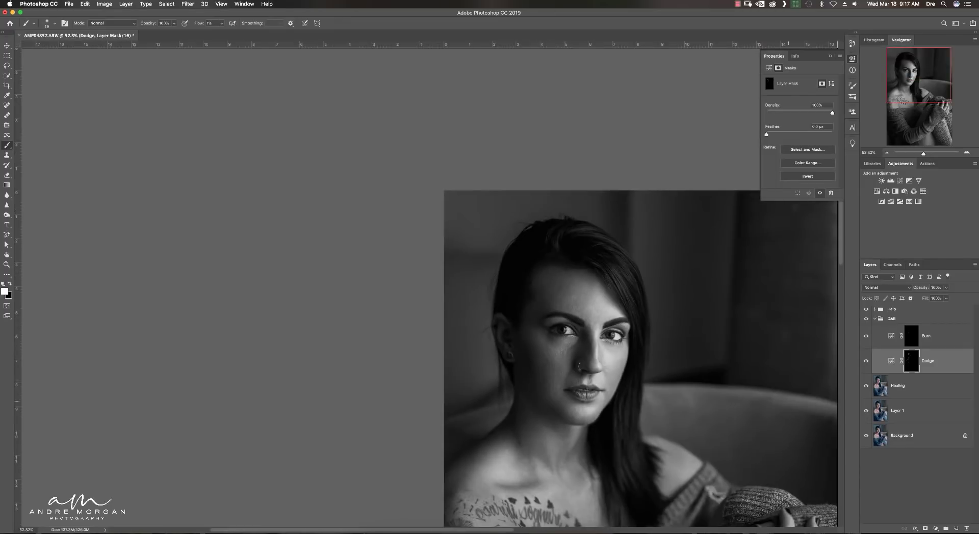
scroll(534, 342, up, 2)
key(alt+bracketright)
drag(533, 342, 546, 342)
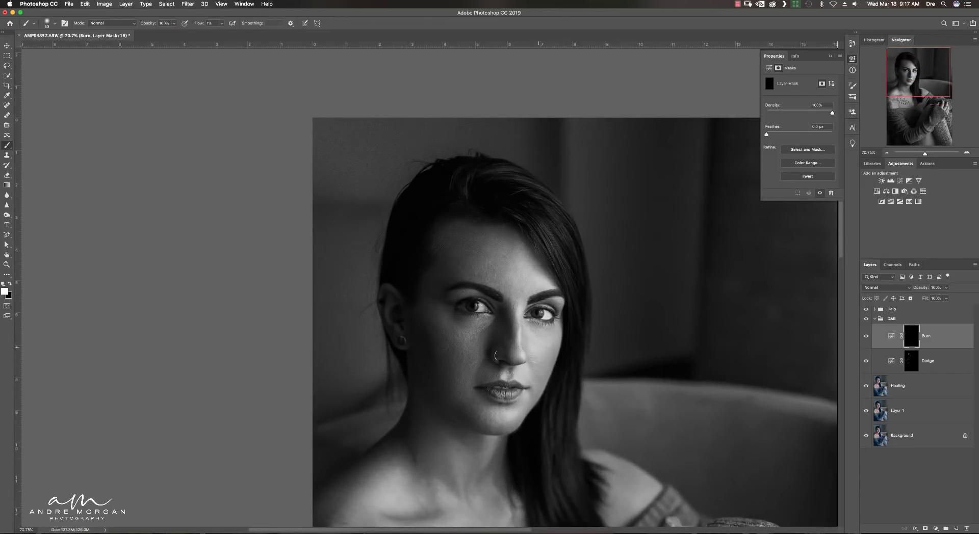
scroll(514, 353, up, 3)
key(alt+bracketleft)
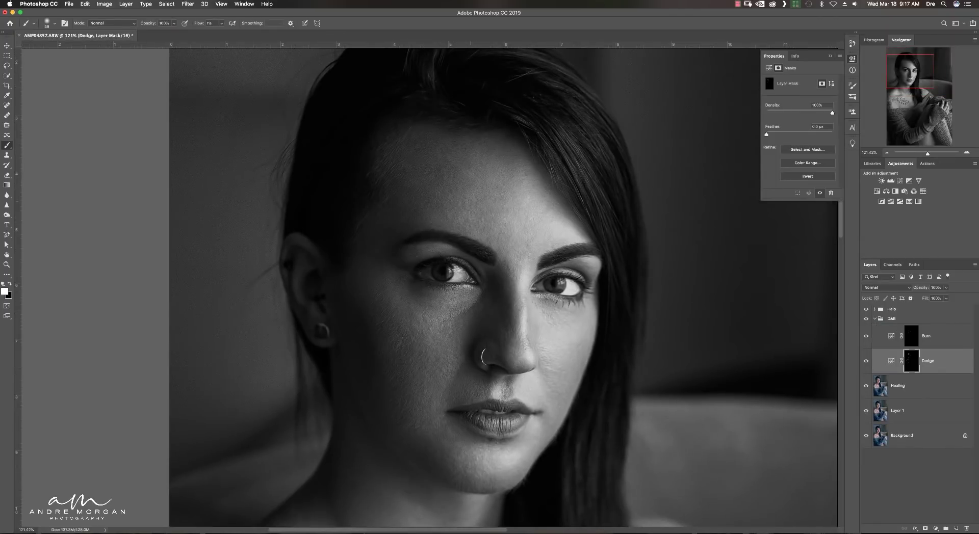
scroll(602, 284, down, 6)
scroll(602, 283, up, 2)
Compare the result in colour via the Help group, then keep dodging and burning with a ~20 px brush.
click(866, 309)
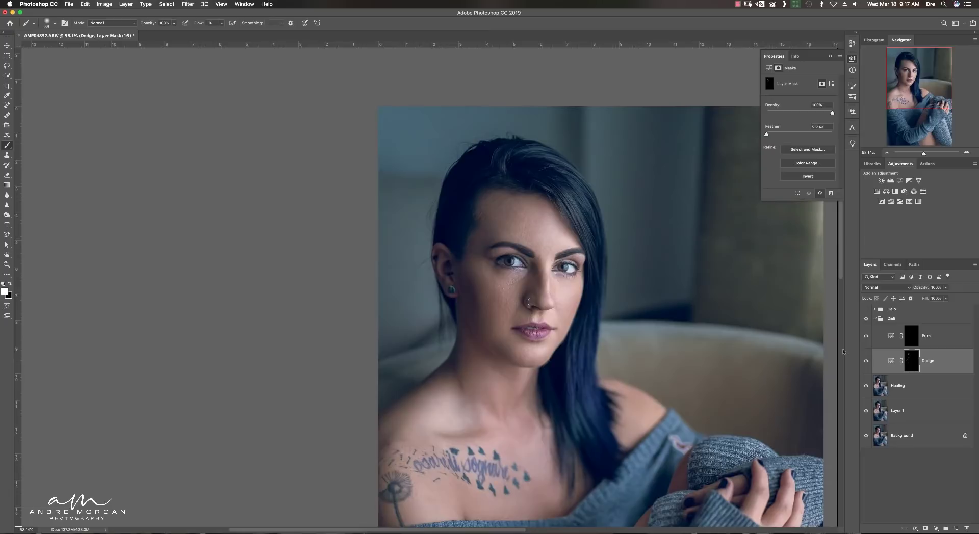
click(866, 309)
scroll(515, 285, up, 5)
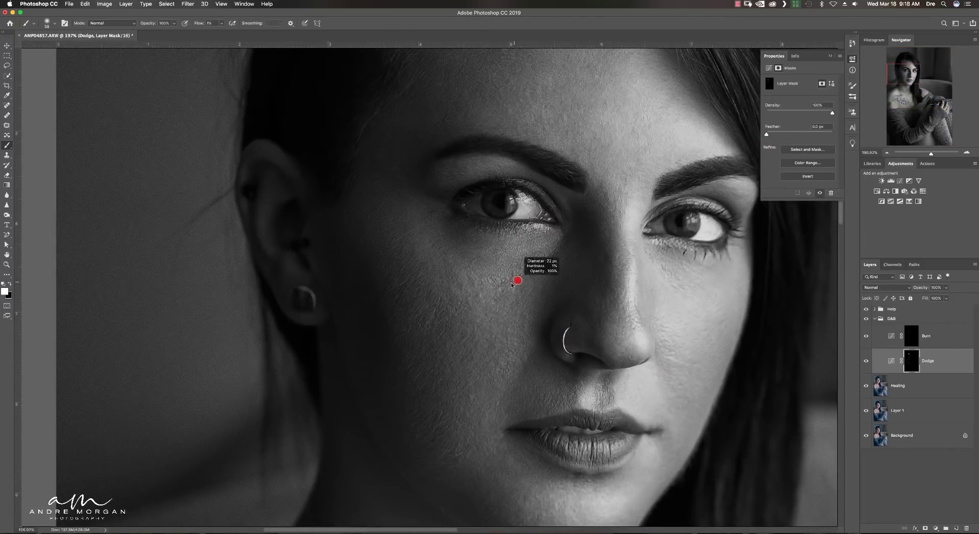
drag(512, 285, 510, 284)
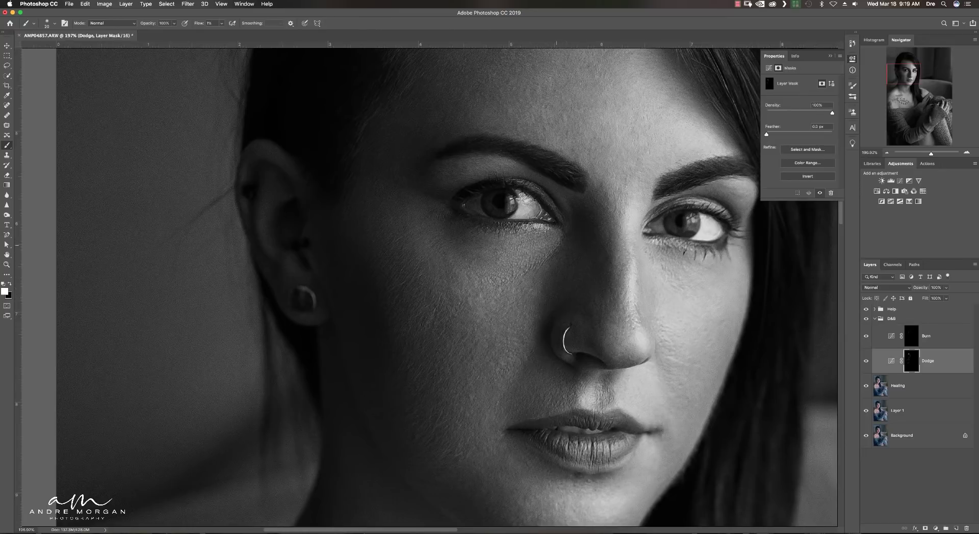
scroll(561, 340, up, 1)
scroll(561, 340, right, 2)
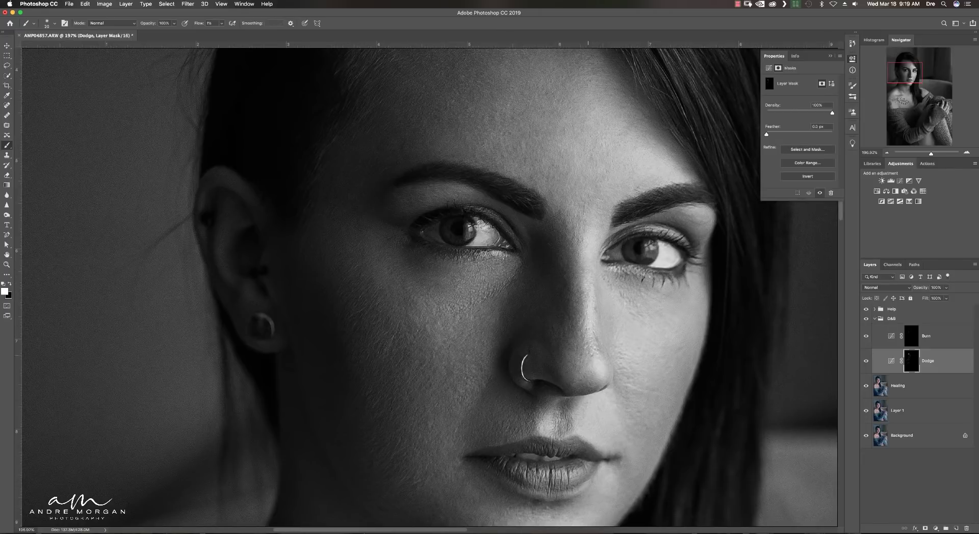
key(alt+bracketright)
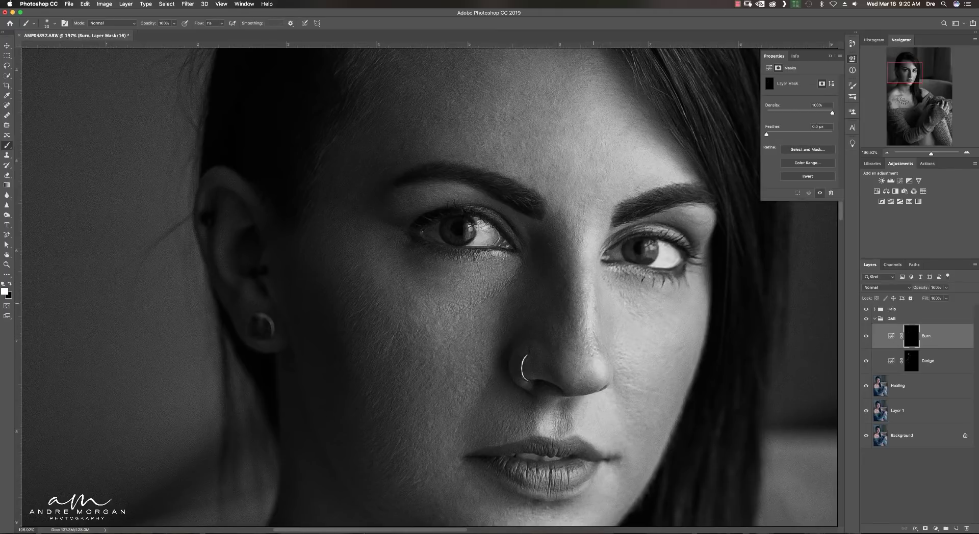
key(alt+bracketleft)
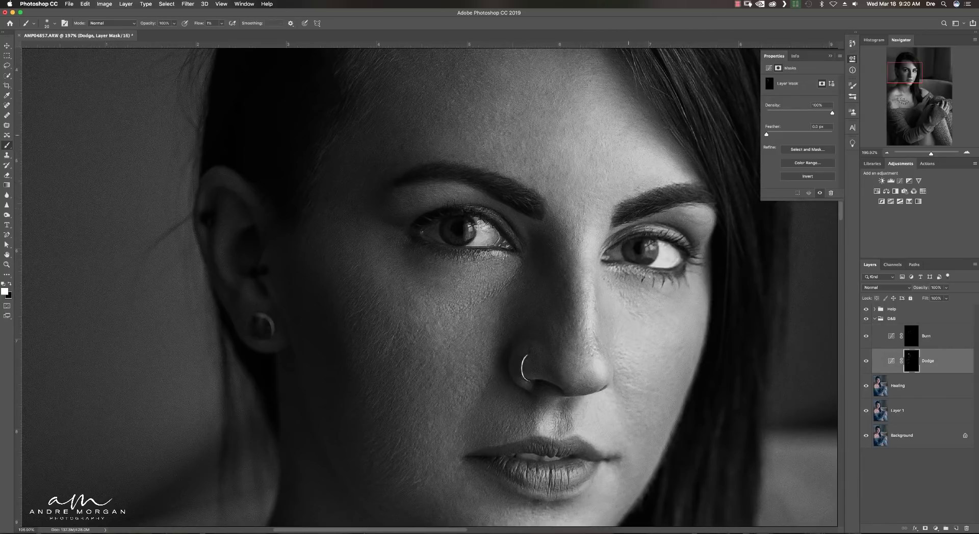
Fit the photo in colour and duplicate the D&B group as D&B copy, selecting its Burn layer.
key(super+0)
click(866, 309)
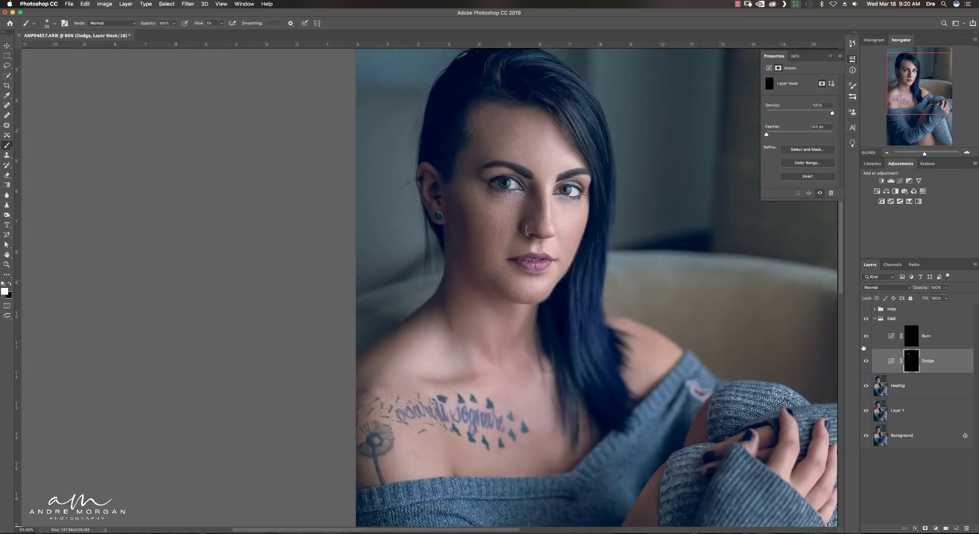
click(931, 320)
key(super+j)
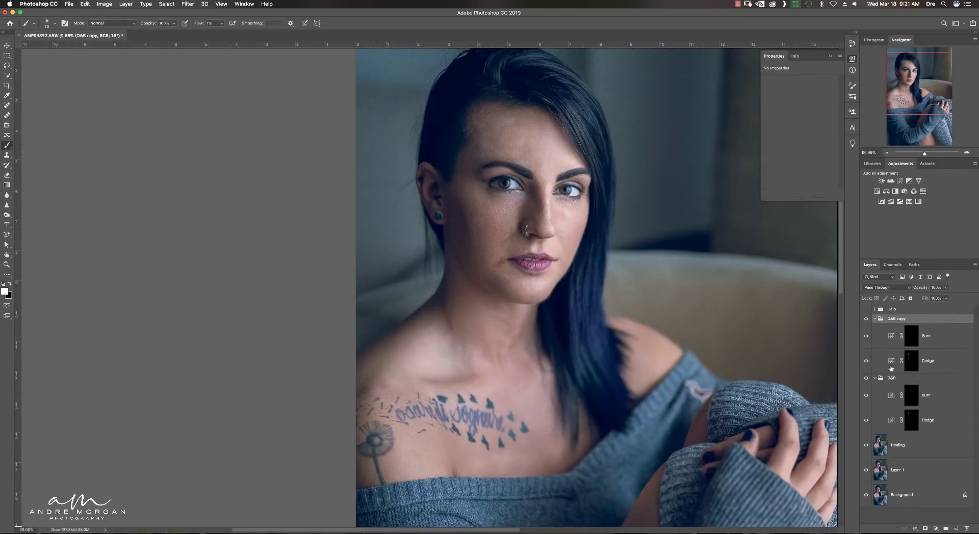
click(909, 344)
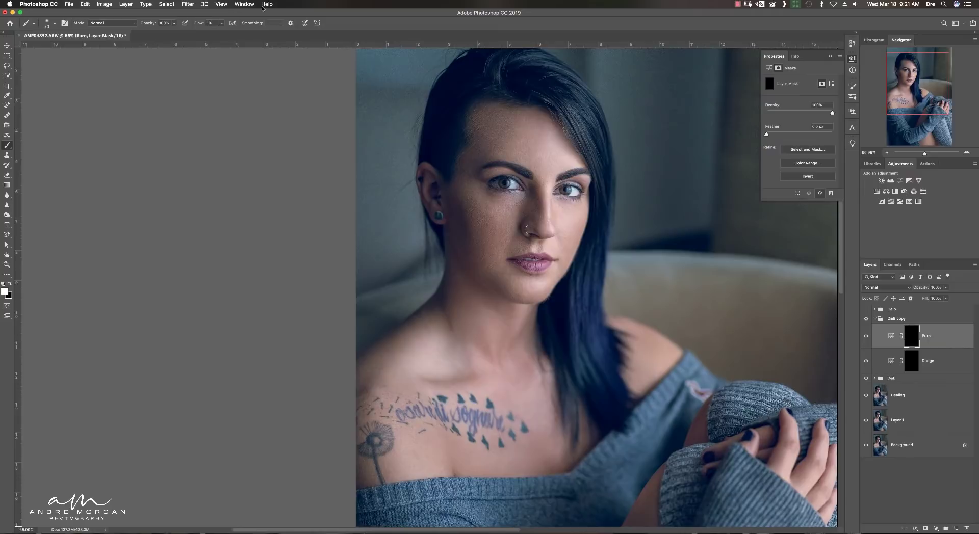
scroll(438, 216, up, 5)
Paint along the jaw and cheek, switching between the Dodge and Burn layers of D&B copy.
key(alt+bracketleft)
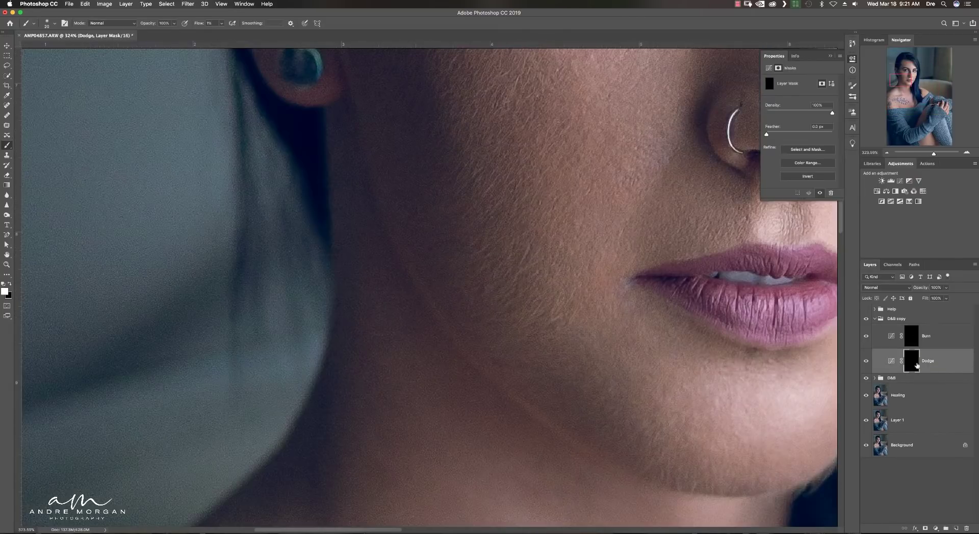
mouse_move(599, 150)
mouse_down()
mouse_move(538, 269)
mouse_move(538, 290)
mouse_up()
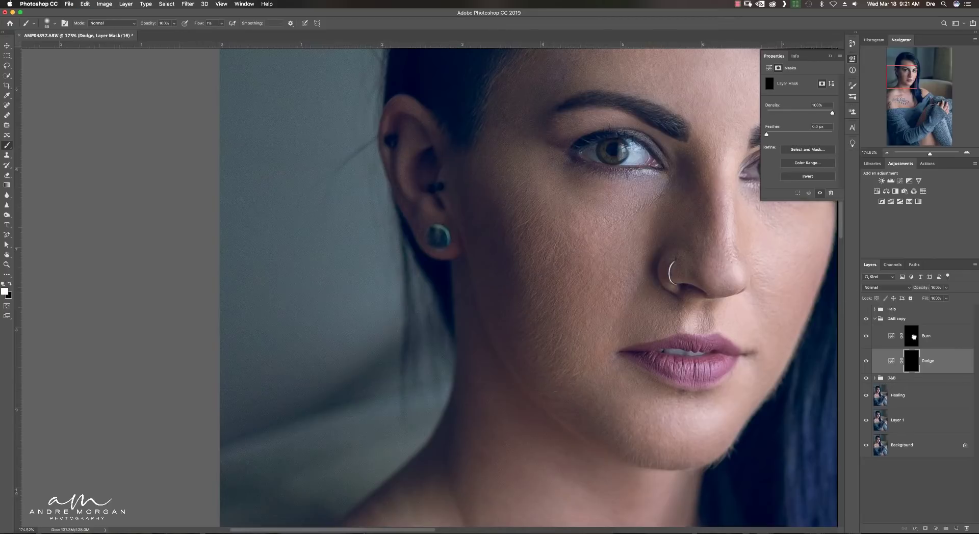
key(alt+bracketright)
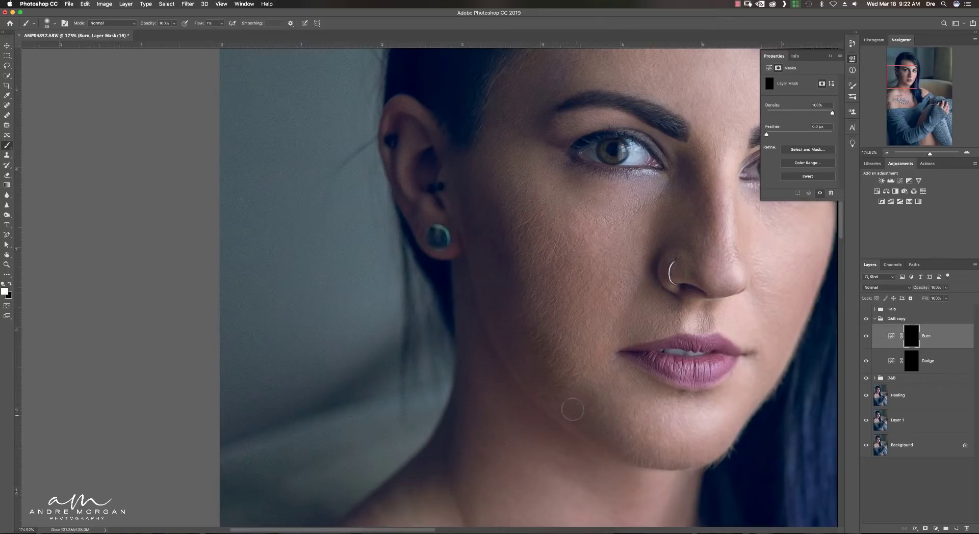
scroll(568, 377, down, 2)
scroll(568, 376, down, 2)
scroll(567, 376, down, 1)
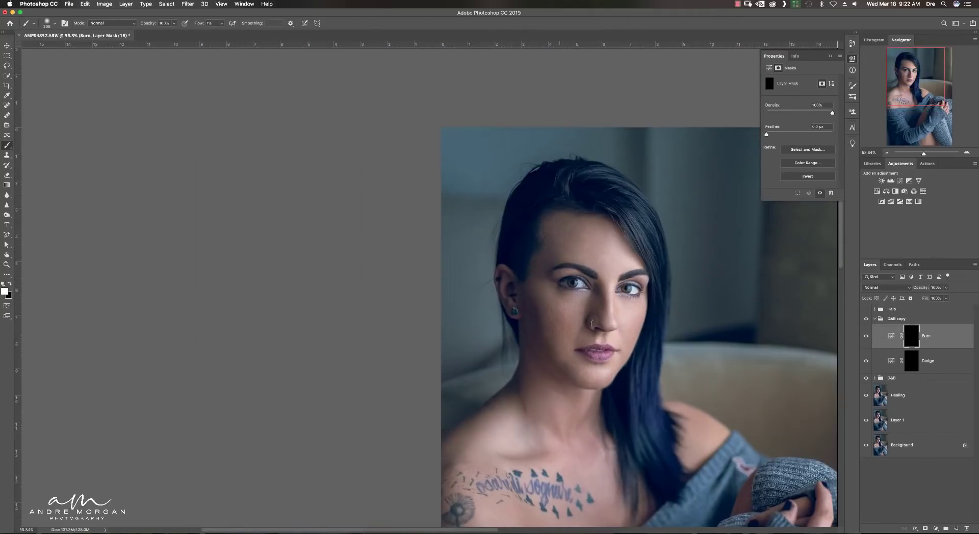
scroll(561, 364, up, 2)
key(alt+bracketleft)
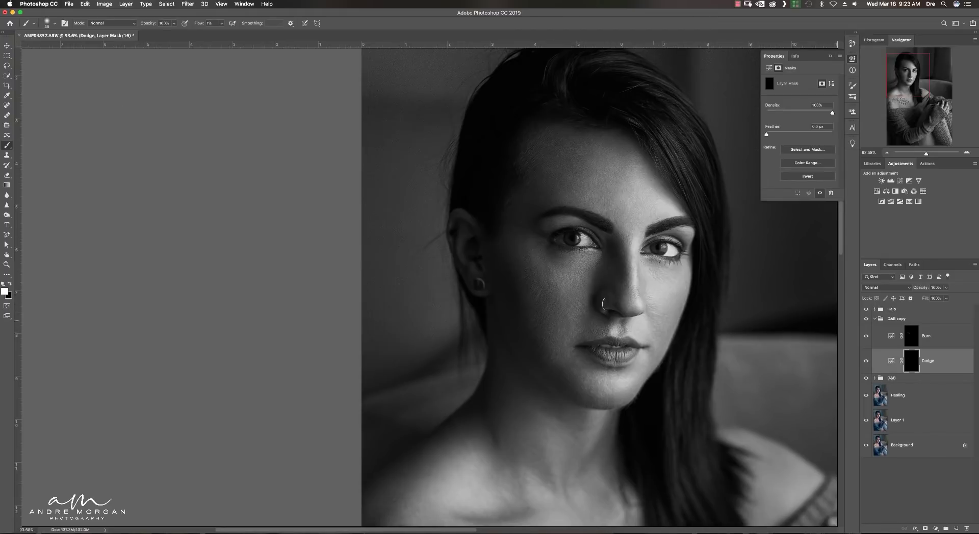
scroll(587, 321, up, 2)
key(bracketleft)
key(bracketleft)
key(bracketleft)
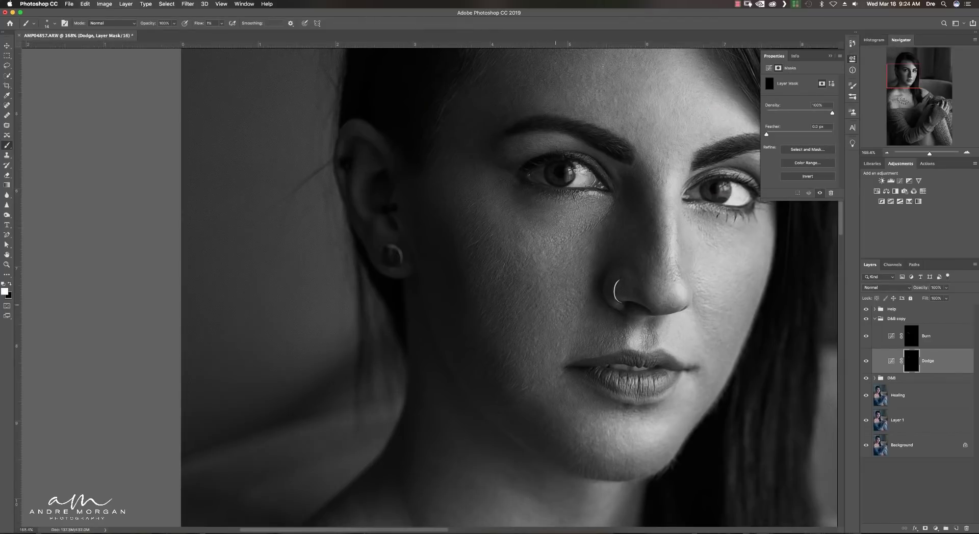
key(bracketright)
key(bracketright)
key(alt+bracketright)
scroll(510, 357, up, 5)
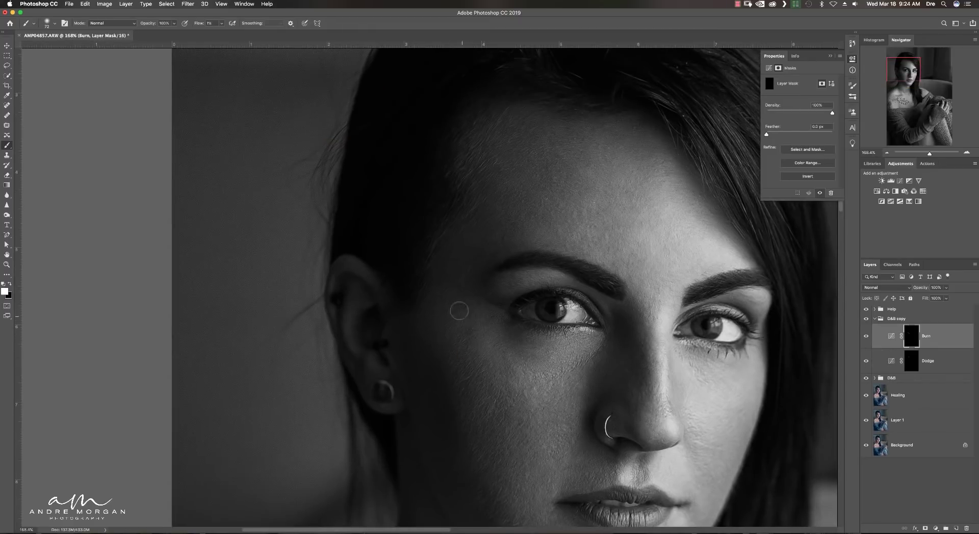
scroll(484, 449, down, 5)
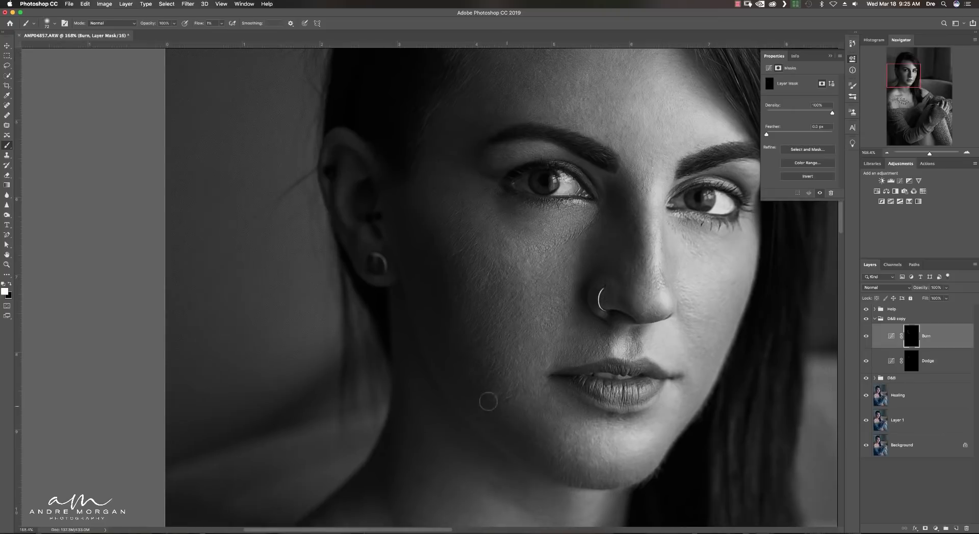
scroll(495, 346, up, 4)
scroll(433, 268, up, 5)
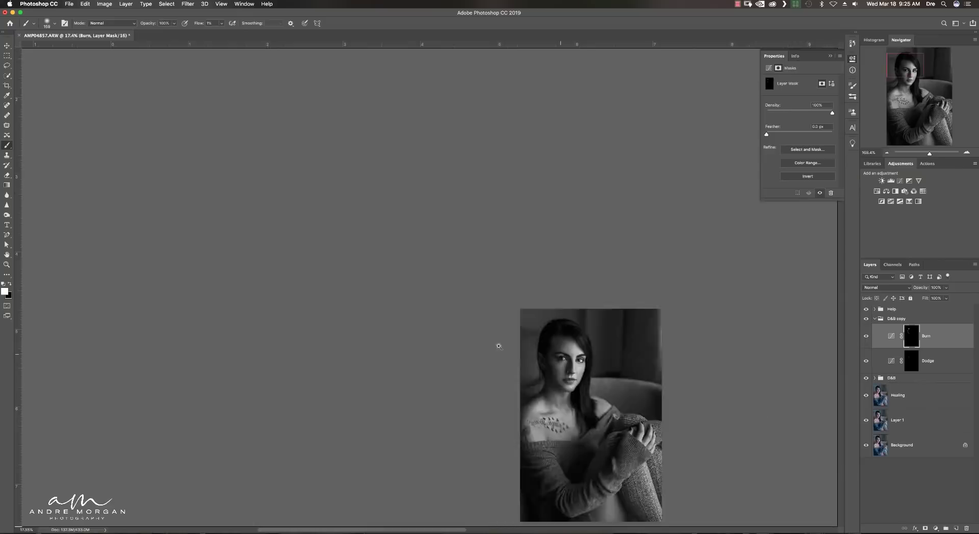
key(ctrl+0)
scroll(400, 279, up, 3)
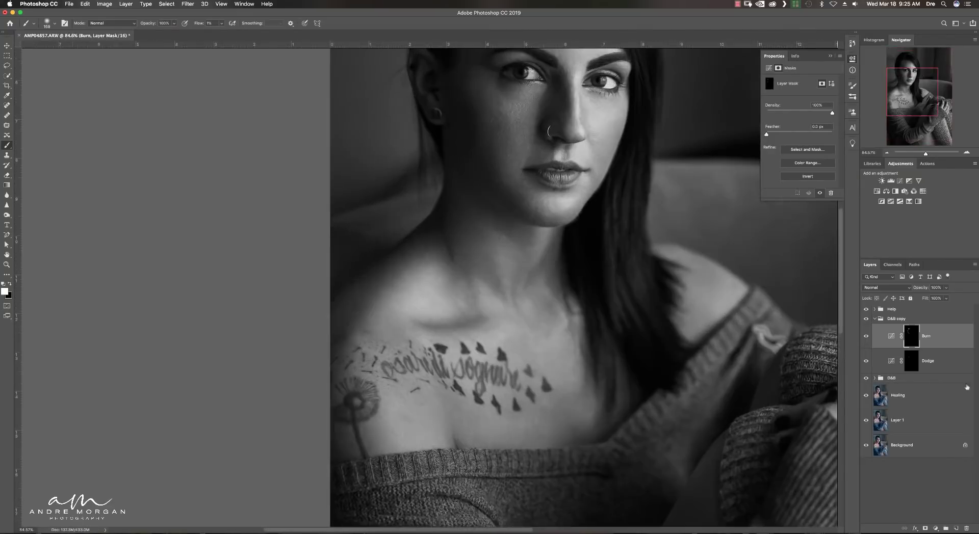
key(alt+bracketleft)
drag(444, 259, 424, 260)
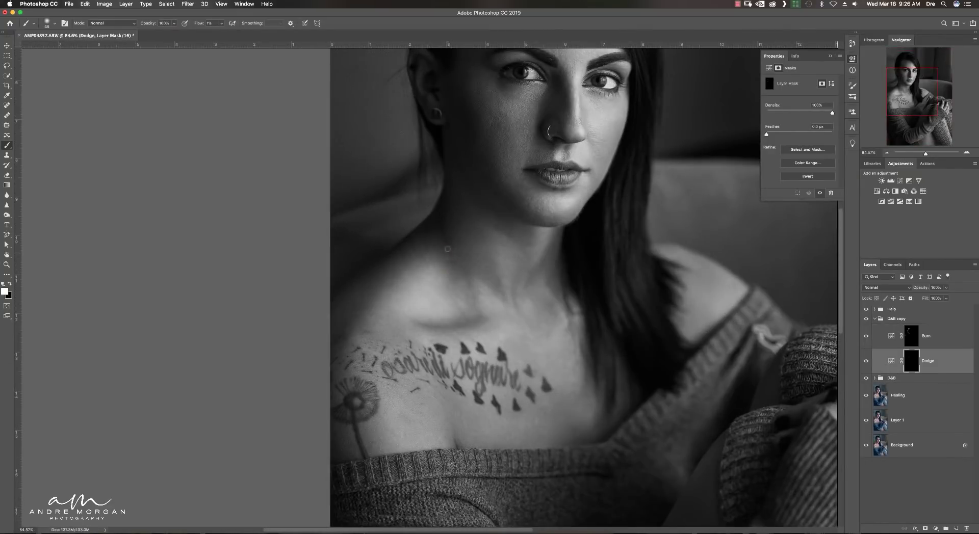
scroll(460, 284, up, 5)
key(bracketleft)
key(bracketleft)
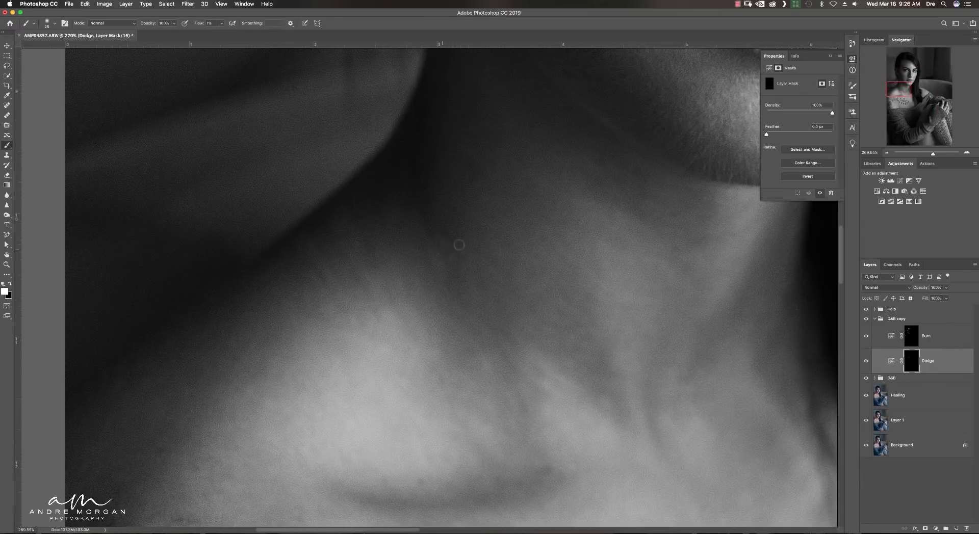
scroll(506, 284, down, 5)
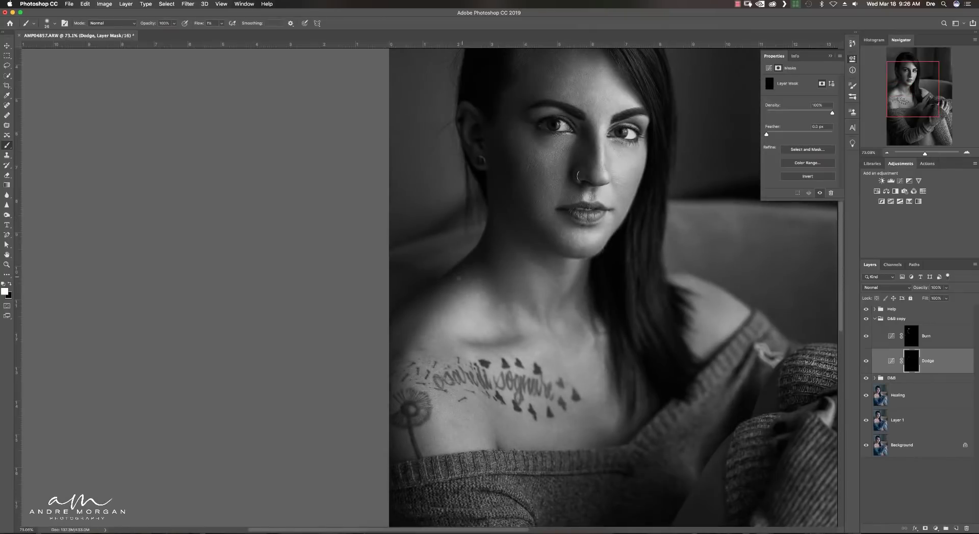
scroll(516, 303, up, 3)
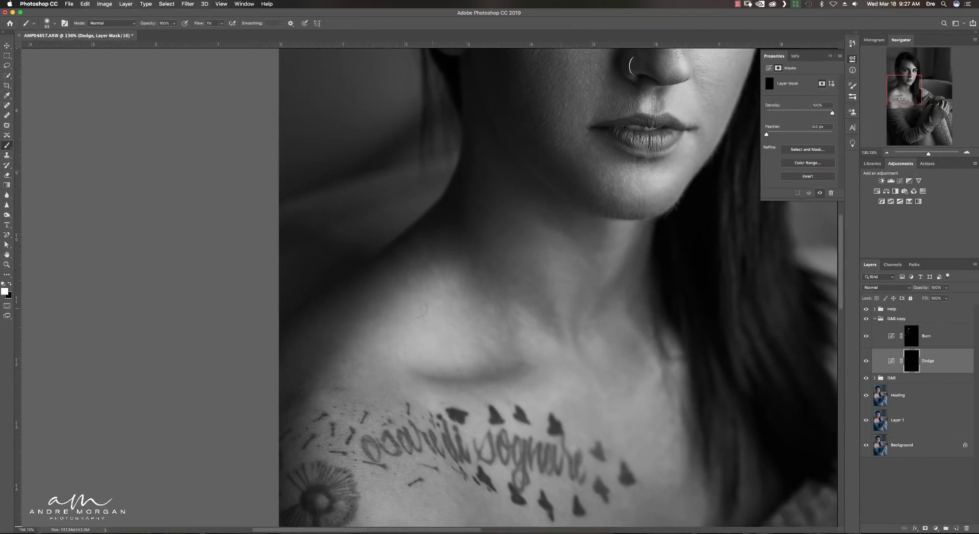
Zoom in under the eye and resize the dodge brush, settling at about 26 px.
scroll(427, 327, down, 3)
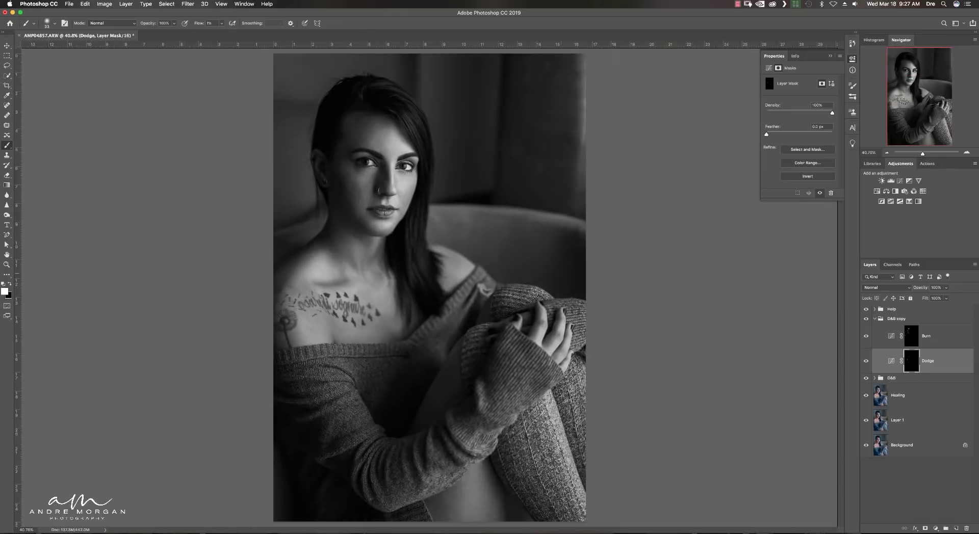
scroll(357, 255, up, 1)
scroll(418, 215, up, 1)
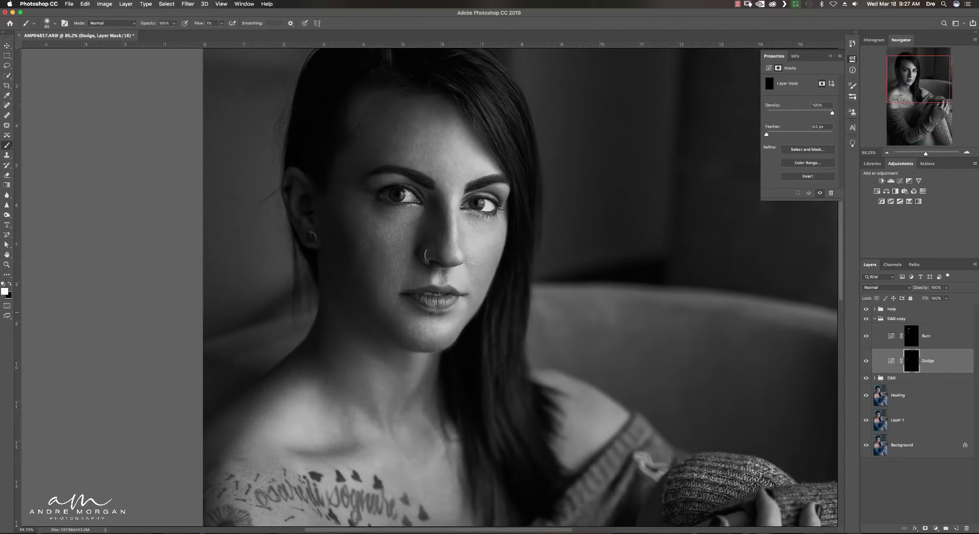
drag(489, 271, 477, 270)
scroll(481, 282, up, 3)
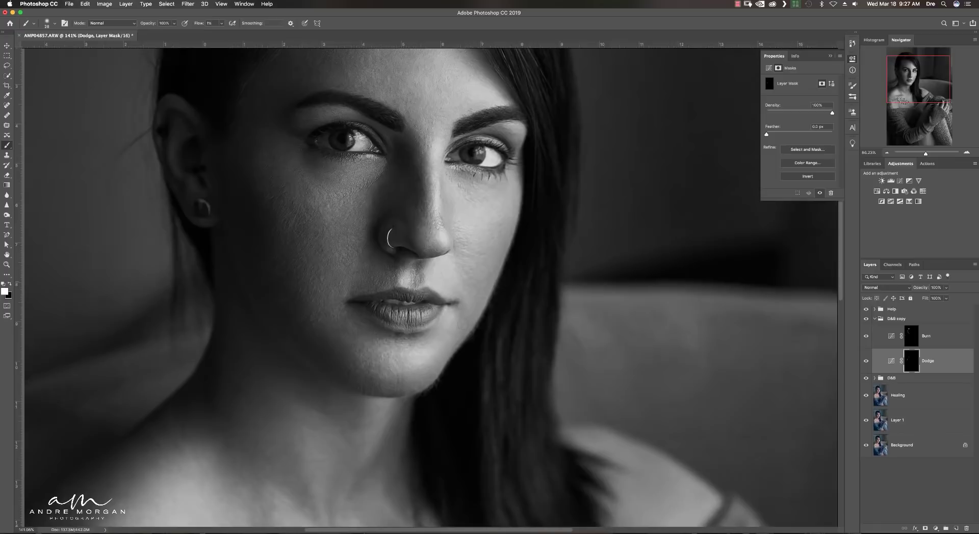
mouse_move(423, 360)
mouse_down()
mouse_move(434, 360)
mouse_move(436, 373)
mouse_up()
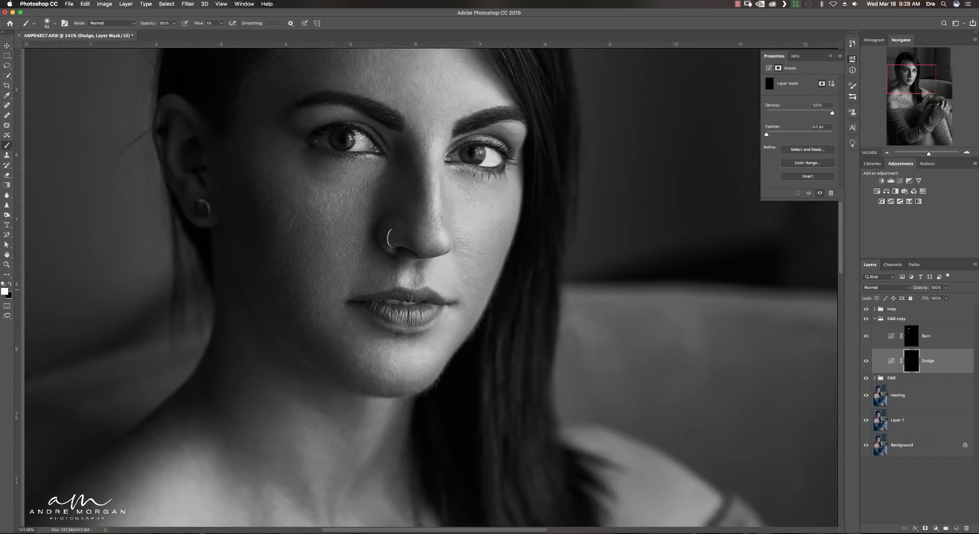
drag(482, 240, 468, 242)
scroll(469, 242, up, 5)
scroll(469, 242, right, 3)
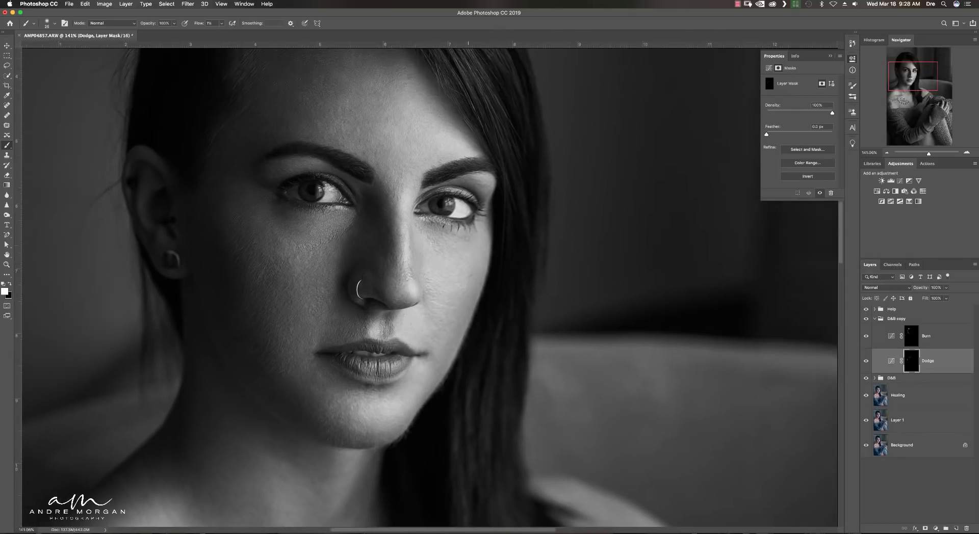
Brighten five small spots on the cheek under the eye on the Dodge mask.
click(431, 241)
click(440, 243)
click(464, 239)
click(447, 248)
click(437, 253)
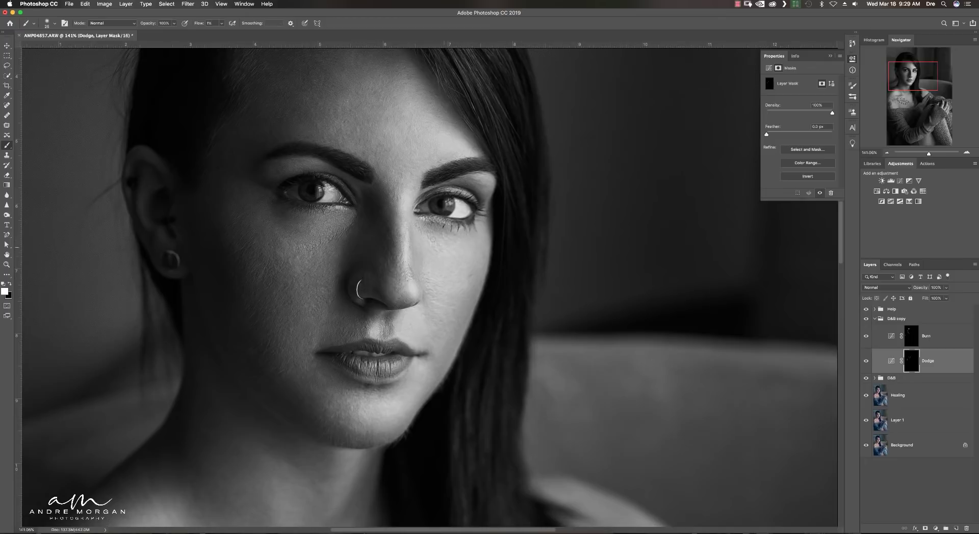
key(super+0)
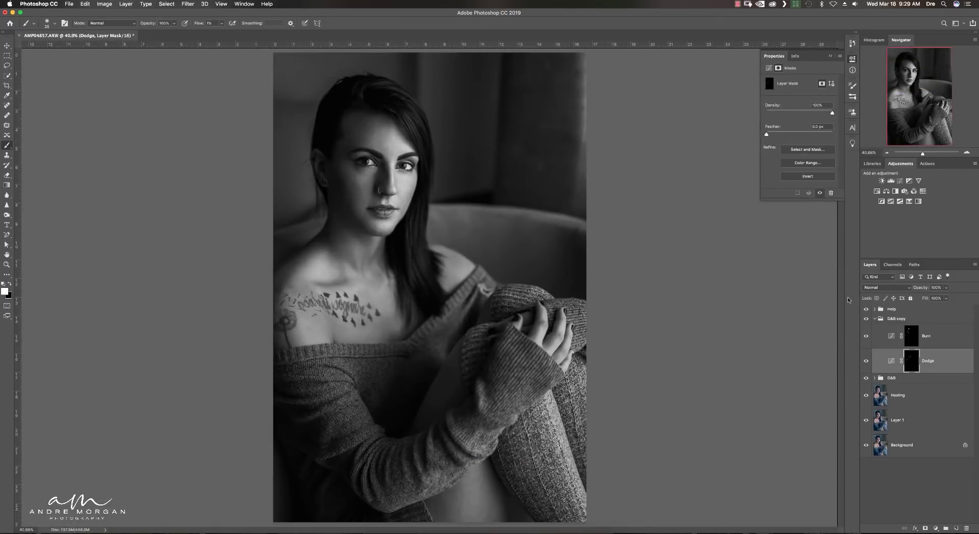
scroll(428, 107, up, 5)
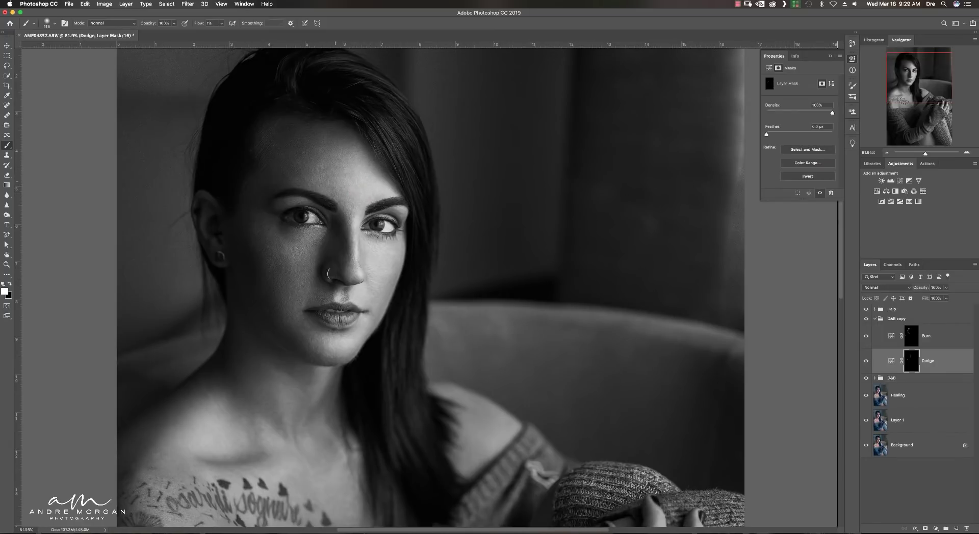
key(bracketleft)
key(bracketleft)
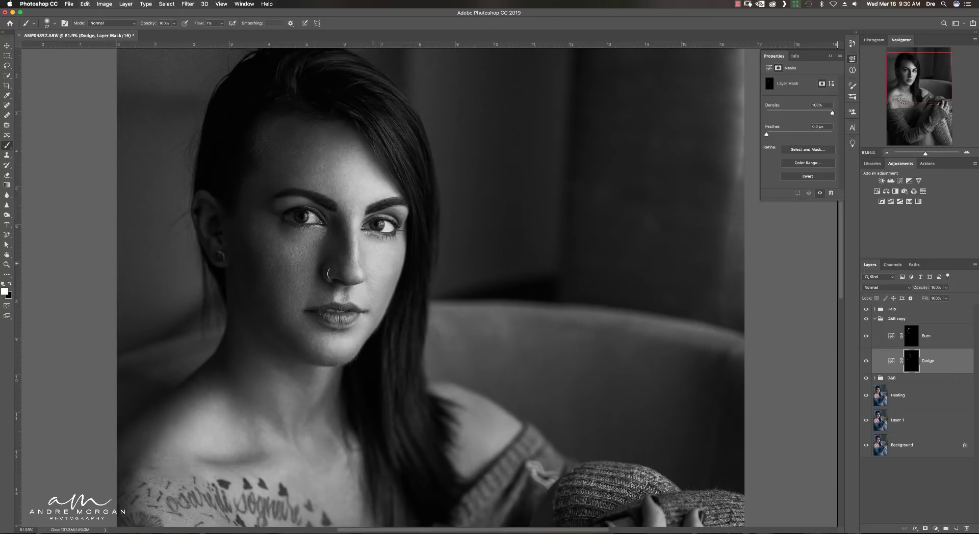
Hide the Help group to see colour, then refine further on the Burn and Dodge layers.
key(ctrl+0)
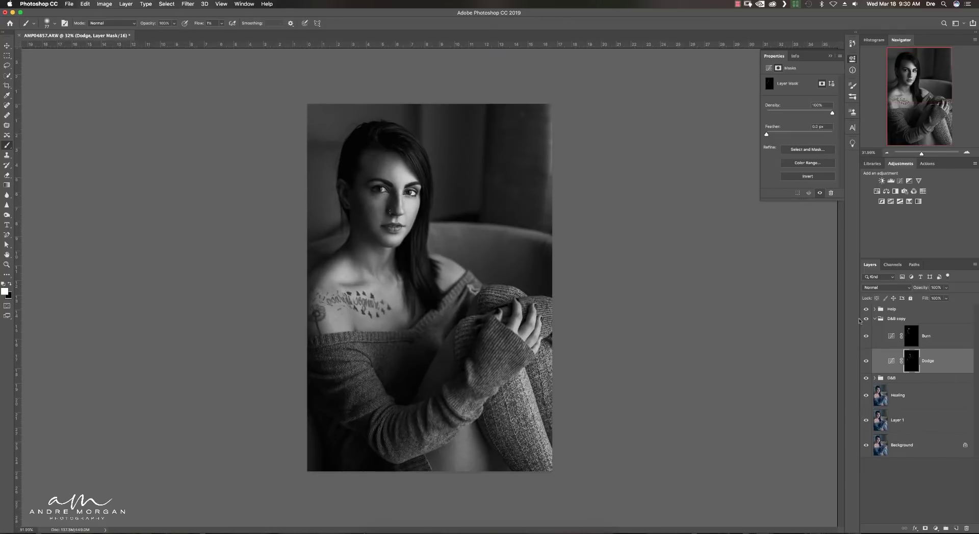
click(866, 309)
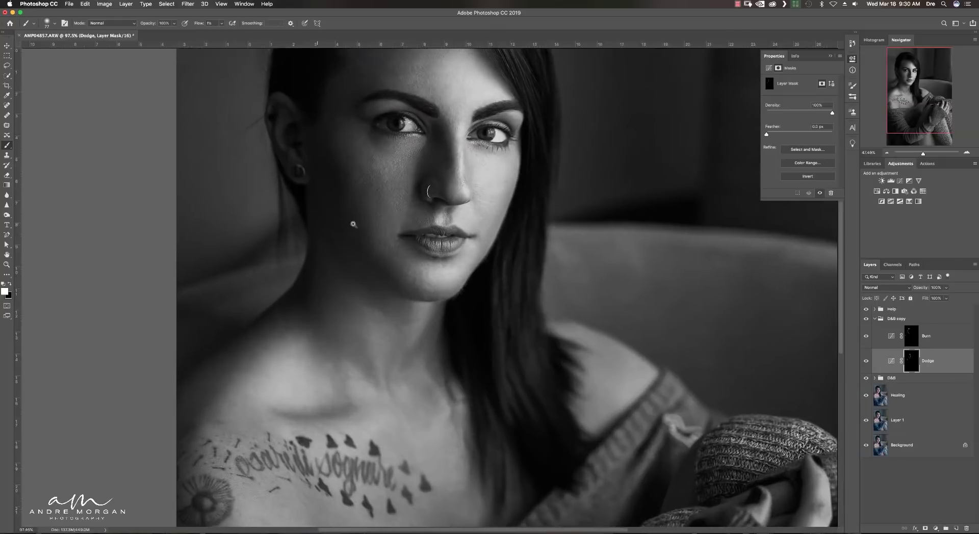
key(bracketleft)
key(bracketleft)
key(bracketleft)
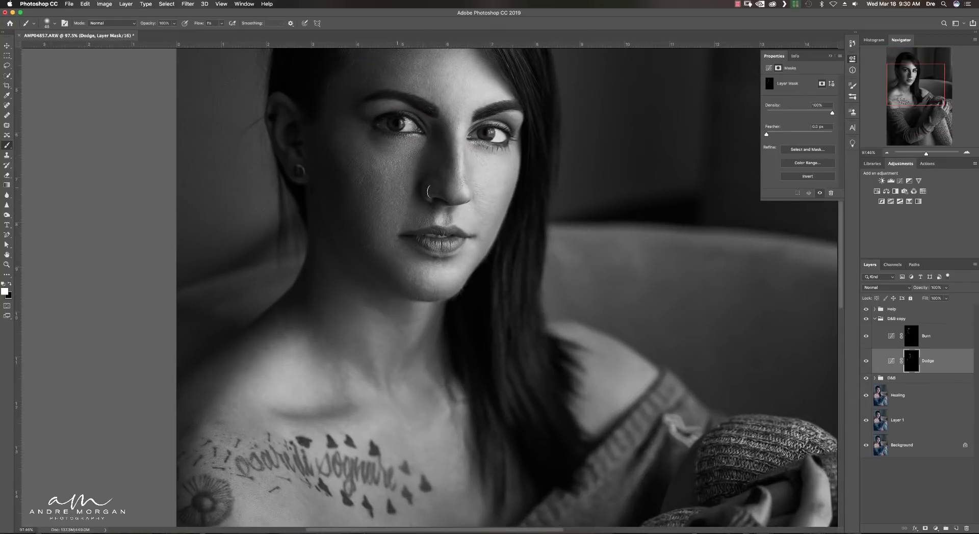
scroll(372, 199, down, 3)
scroll(372, 199, up, 1)
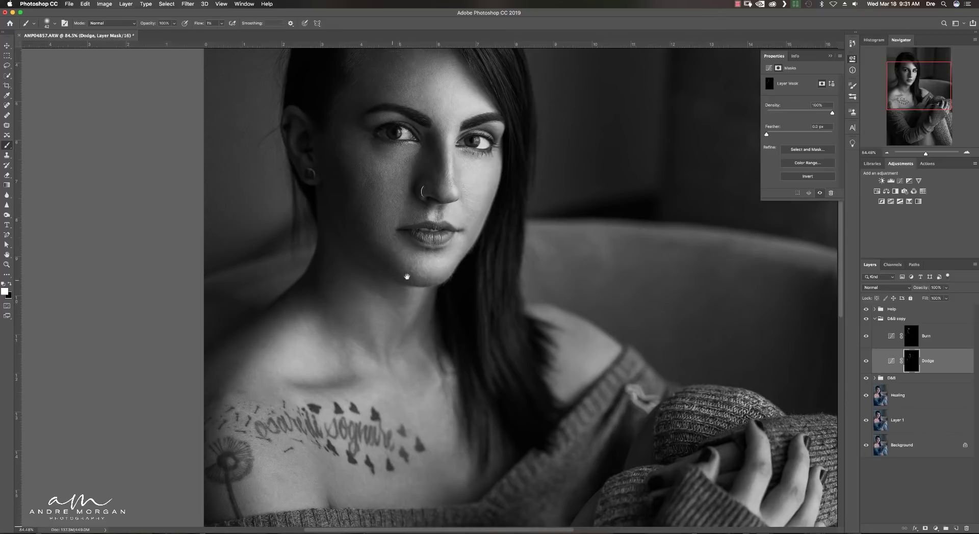
scroll(407, 277, down, 3)
scroll(445, 190, up, 2)
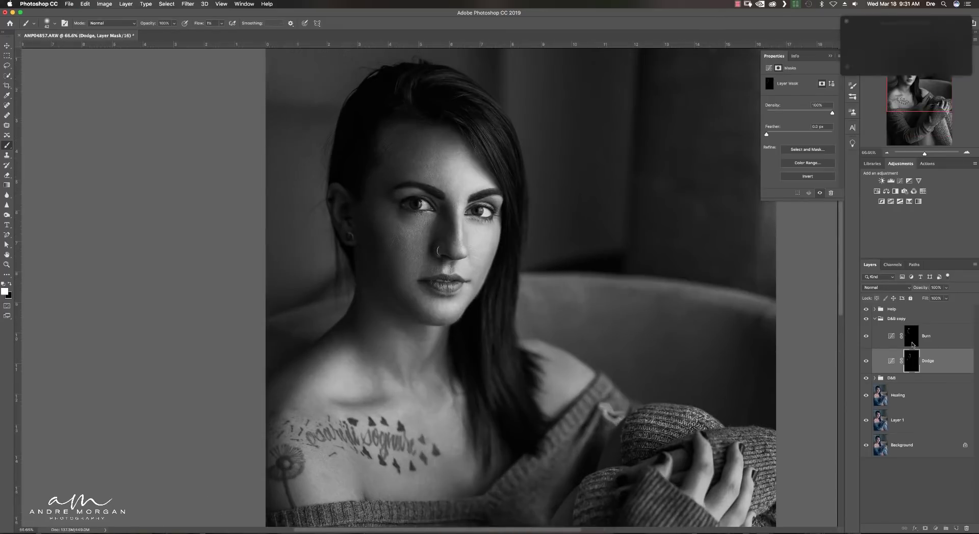
key(alt+bracketright)
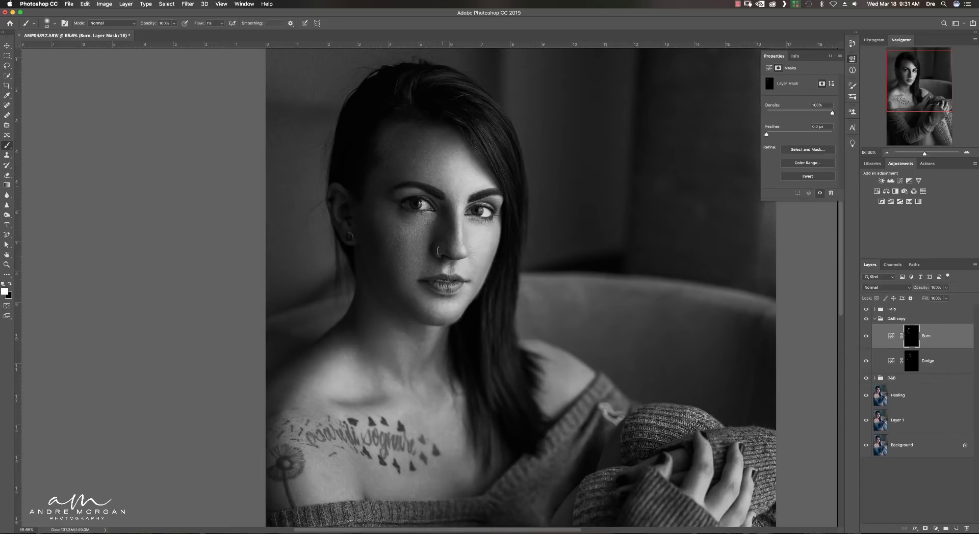
scroll(378, 215, down, 1)
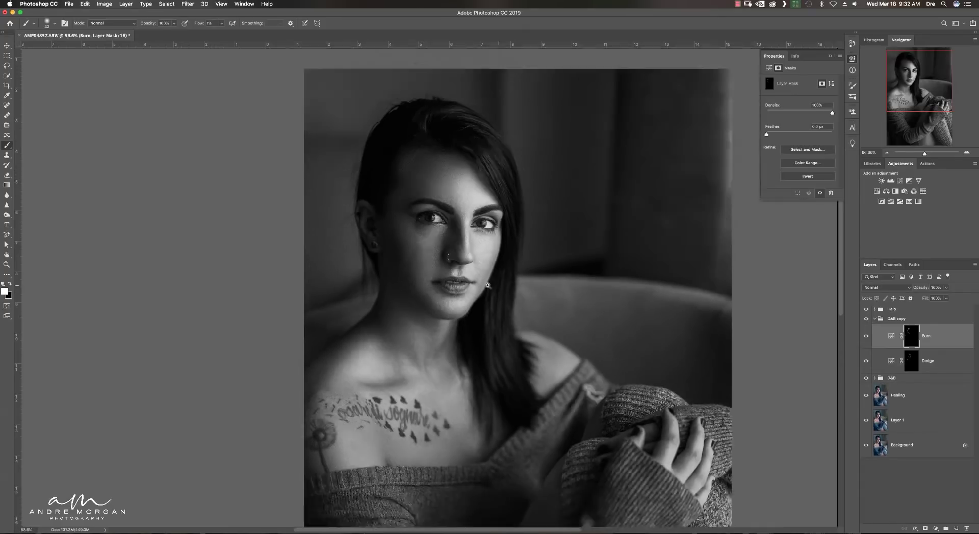
scroll(378, 215, up, 3)
key(alt+bracketleft)
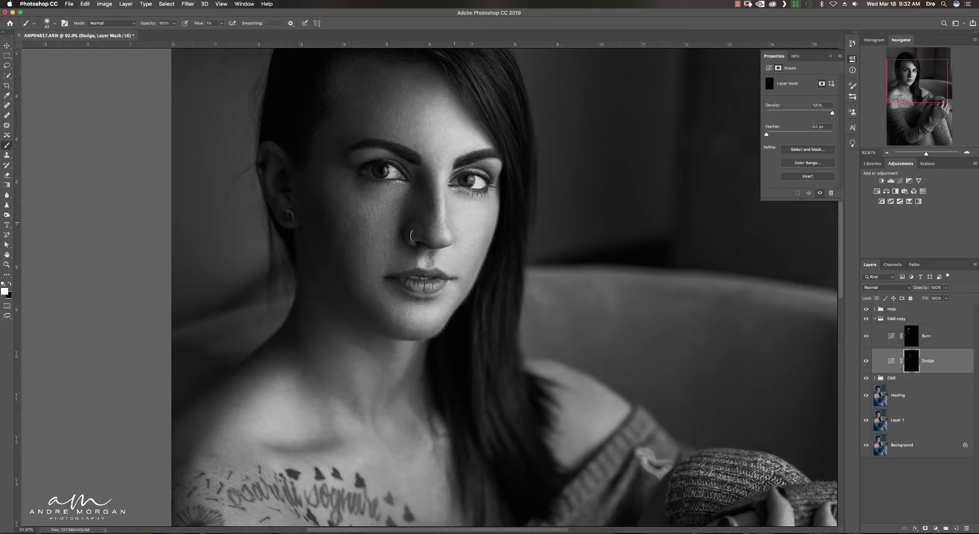
scroll(429, 286, down, 2)
Hide the Help group, select D&B copy and stamp all visible layers into a merged layer.
click(866, 309)
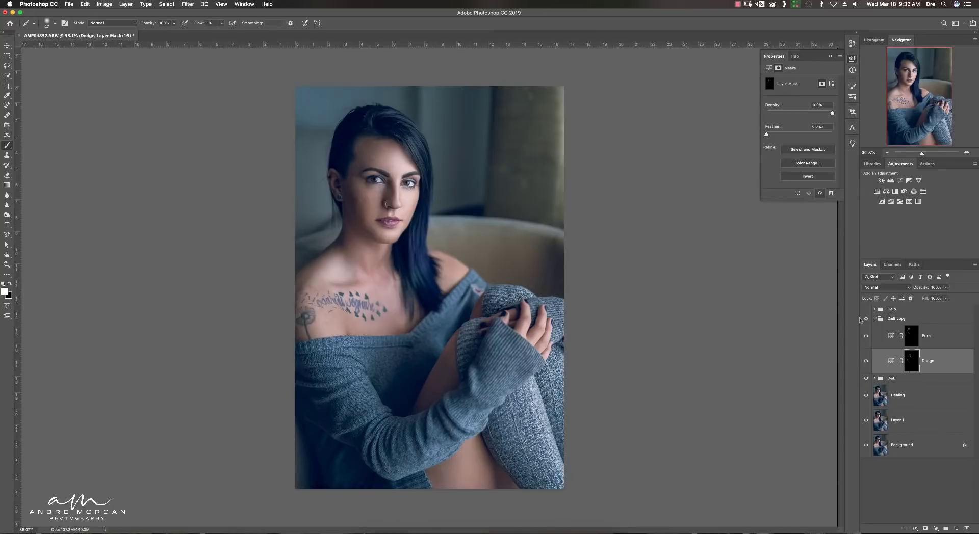
click(898, 319)
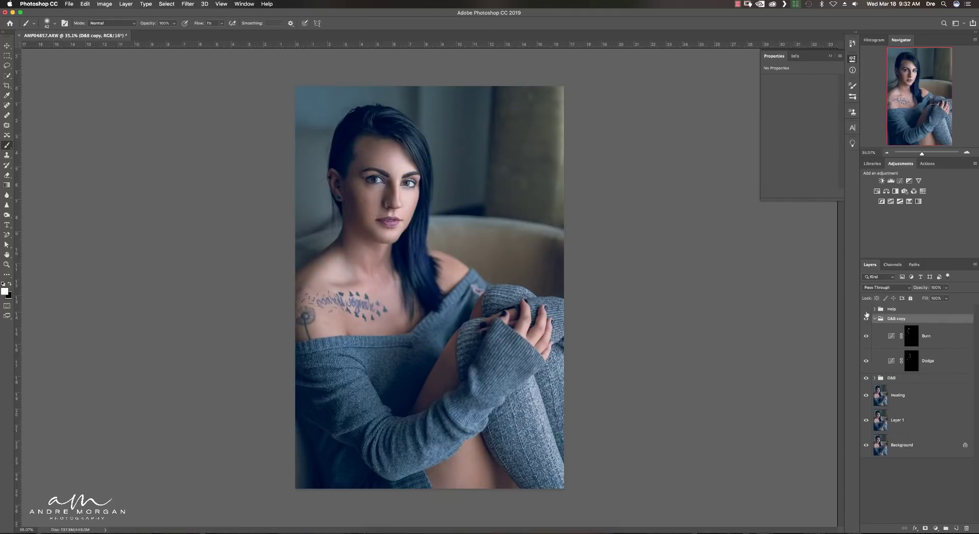
scroll(546, 186, up, 3)
scroll(546, 185, down, 2)
scroll(546, 185, up, 3)
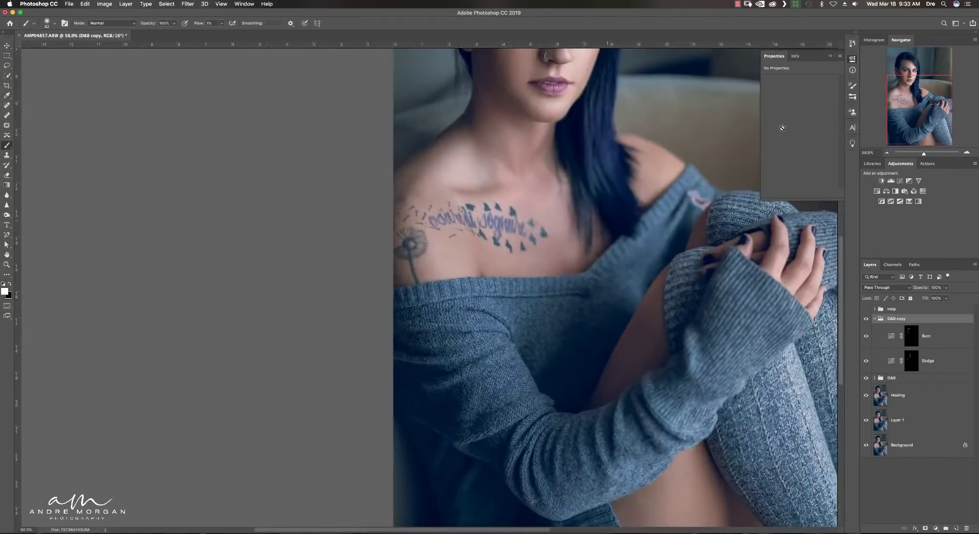
scroll(461, 217, down, 1)
scroll(461, 217, up, 2)
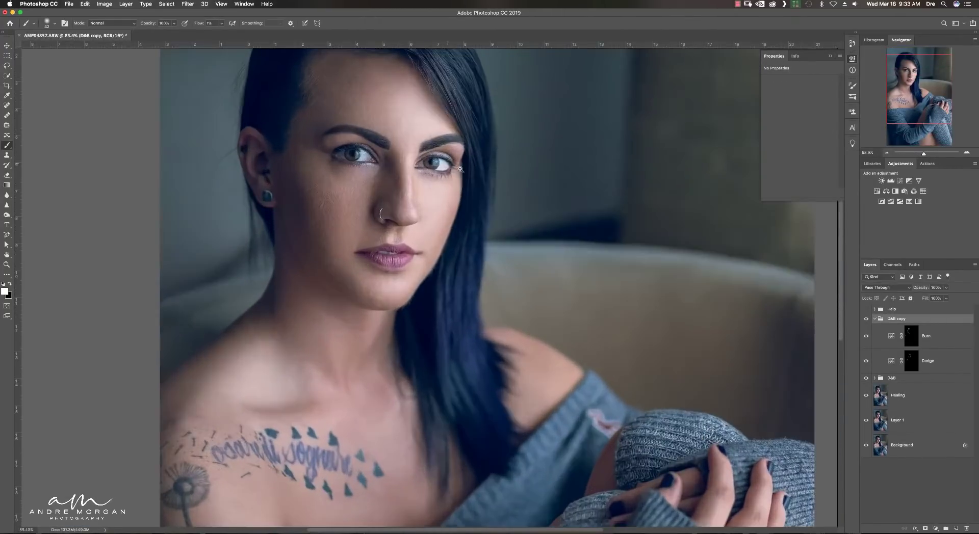
key(ctrl+alt+shift+e)
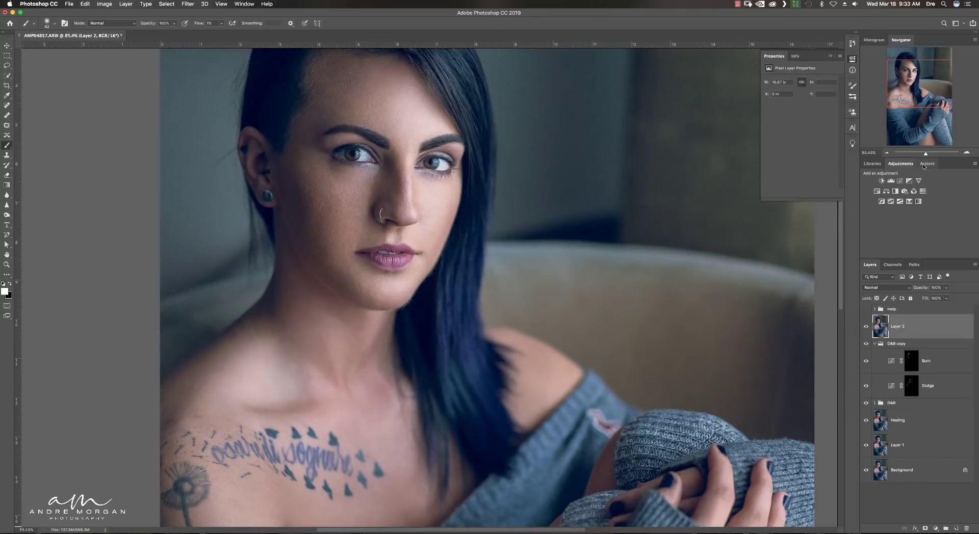
Run the Basic Frequency Separation action with a 10.1-pixel Gaussian Blur radius.
click(927, 164)
click(886, 230)
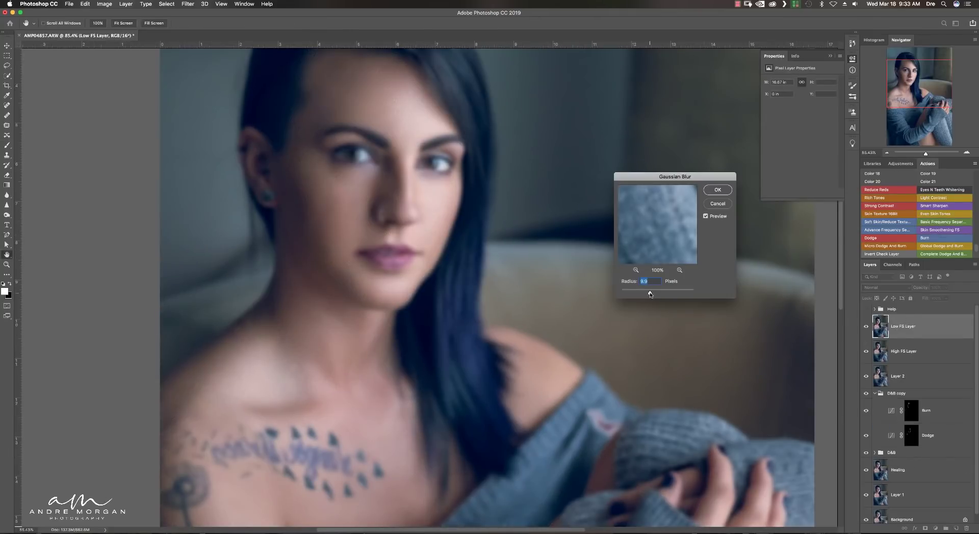
drag(652, 294, 650, 294)
key(Return)
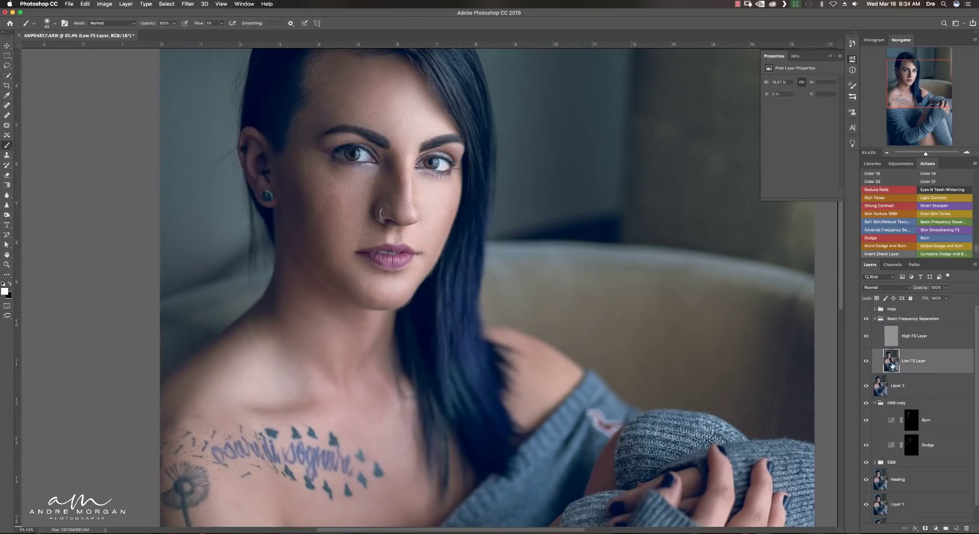
Enlarge the Mixer Brush, make black the foreground colour and pan across the face.
drag(404, 234, 408, 218)
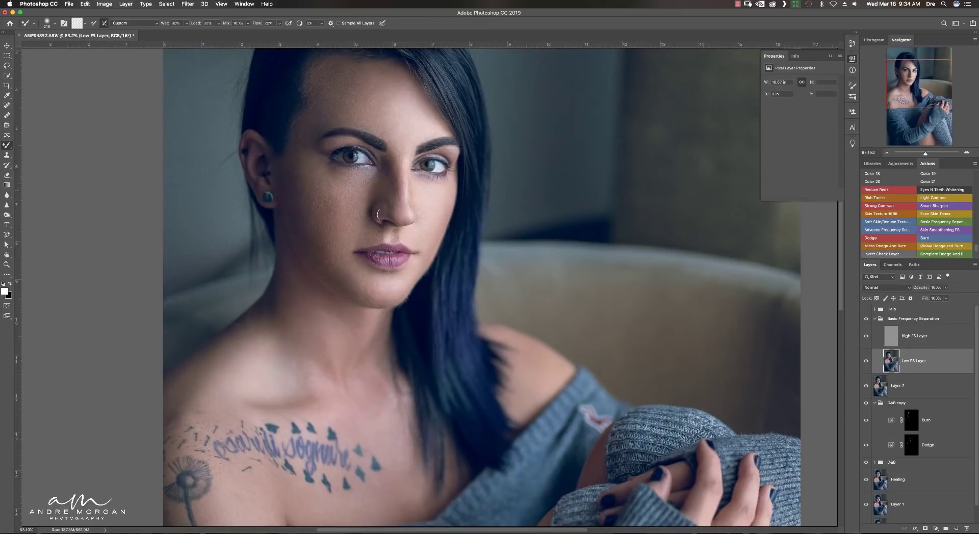
key(x)
scroll(345, 250, up, 3)
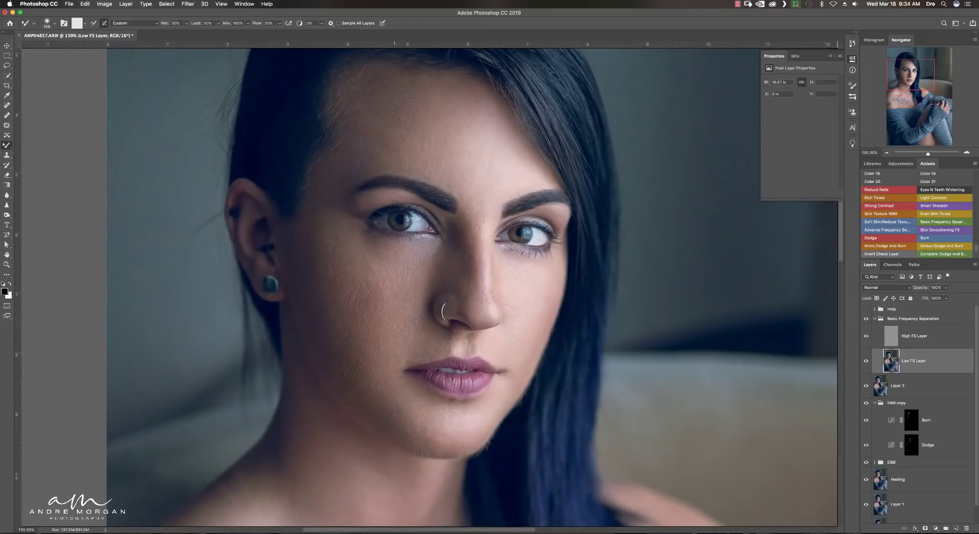
drag(401, 182, 431, 233)
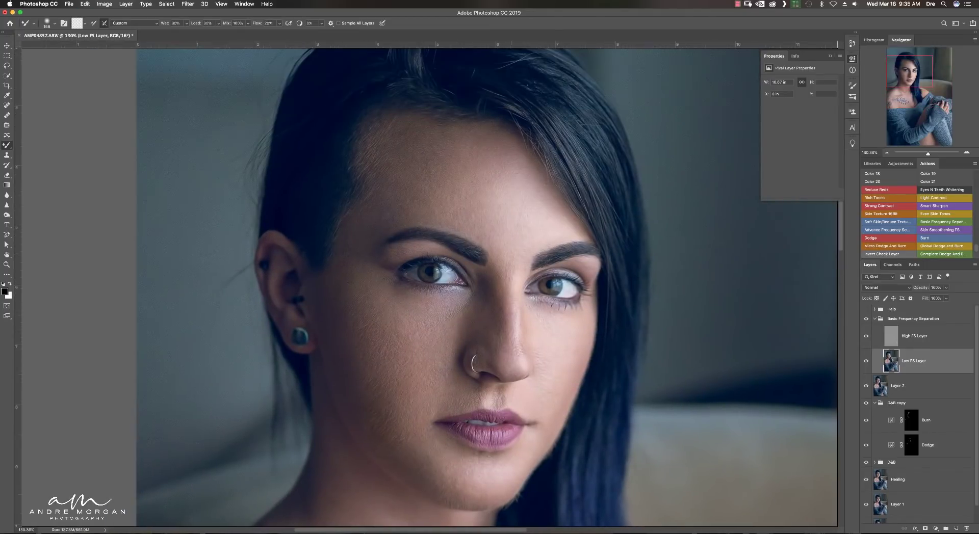
drag(487, 352, 492, 277)
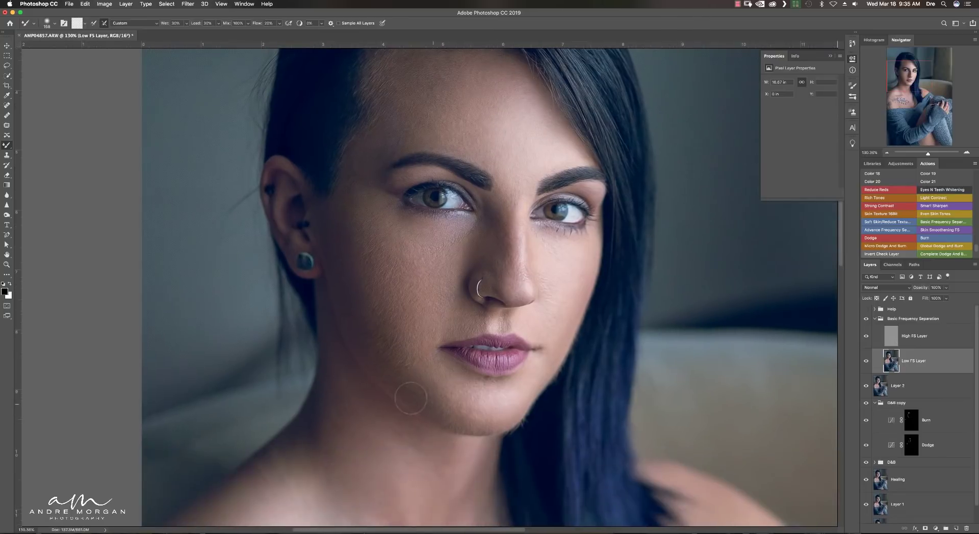
drag(355, 194, 368, 283)
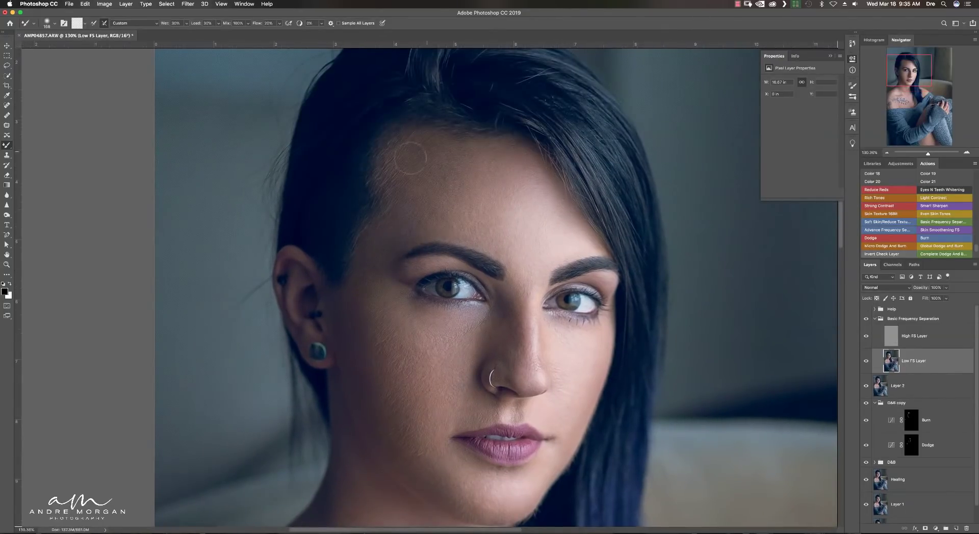
Pan over the neck, tattoo and sweater, then select the High FS Layer.
drag(575, 311, 651, 52)
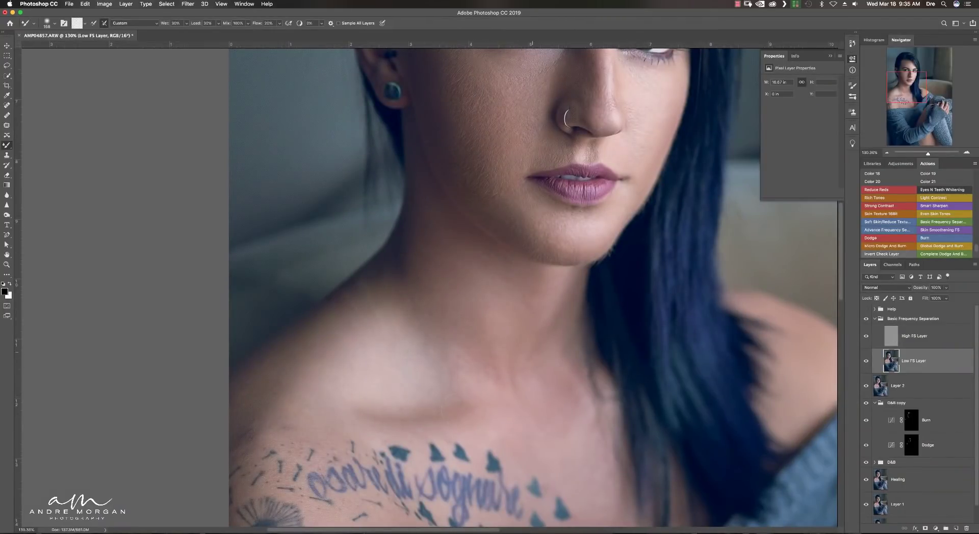
mouse_move(623, 525)
mouse_down()
mouse_move(647, 454)
mouse_move(693, 525)
mouse_up()
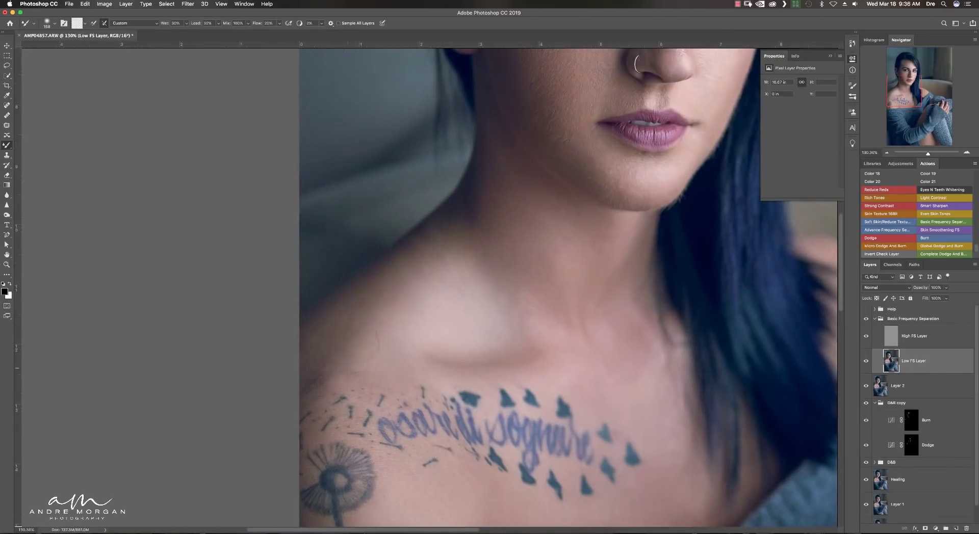
scroll(638, 64, down, 3)
scroll(415, 284, up, 3)
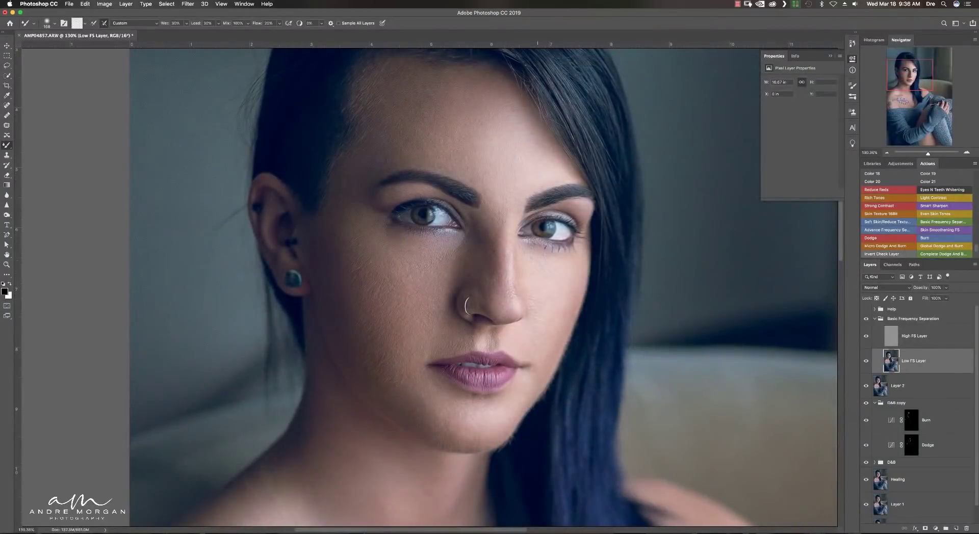
click(913, 336)
scroll(522, 259, up, 3)
Switch to Clone Stamp and inspect the nose, eyes, ear and forehead up close.
key(s)
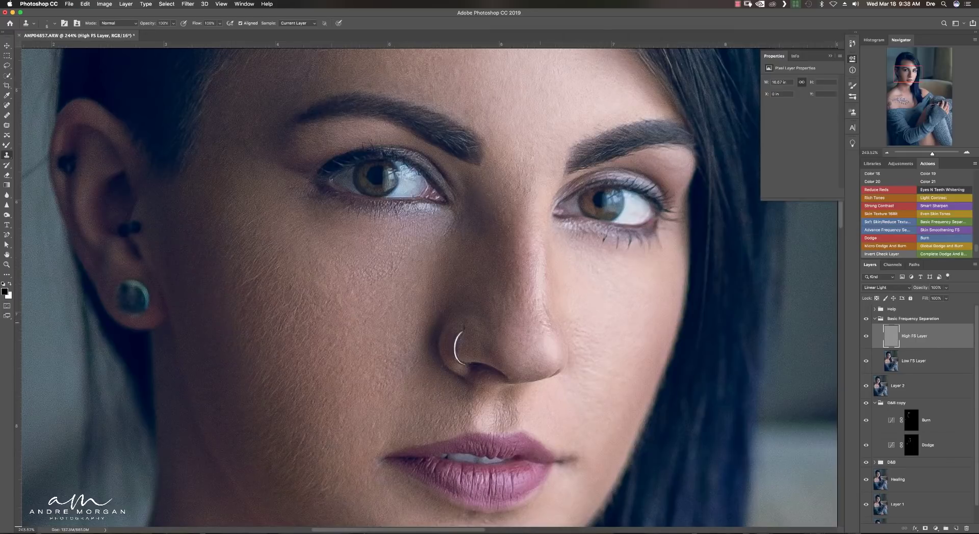
drag(382, 324, 431, 253)
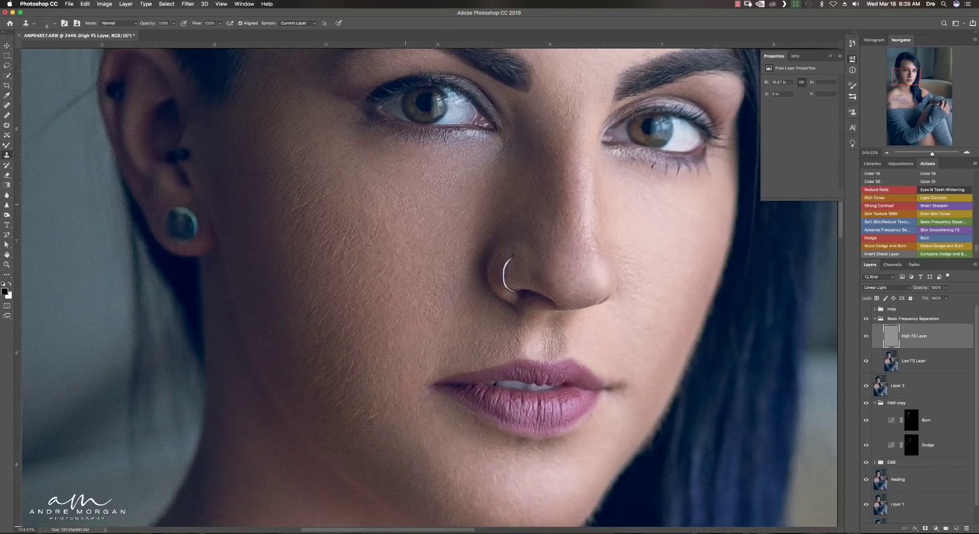
mouse_move(472, 206)
mouse_down()
mouse_move(441, 270)
mouse_move(533, 199)
mouse_move(579, 120)
mouse_move(558, 176)
mouse_up()
mouse_move(628, 80)
mouse_down()
mouse_move(640, 123)
mouse_move(539, 202)
mouse_move(380, 164)
mouse_move(329, 115)
mouse_up()
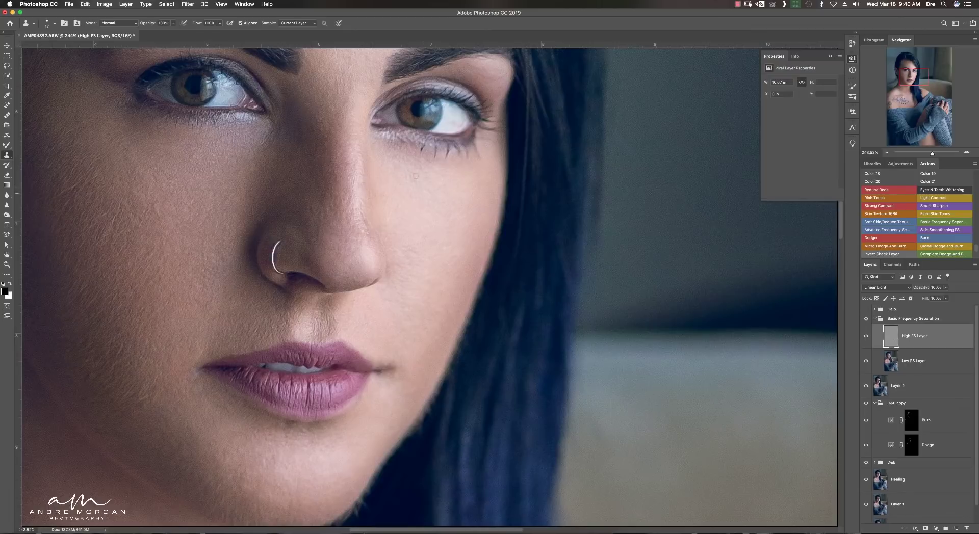
drag(419, 217, 606, 202)
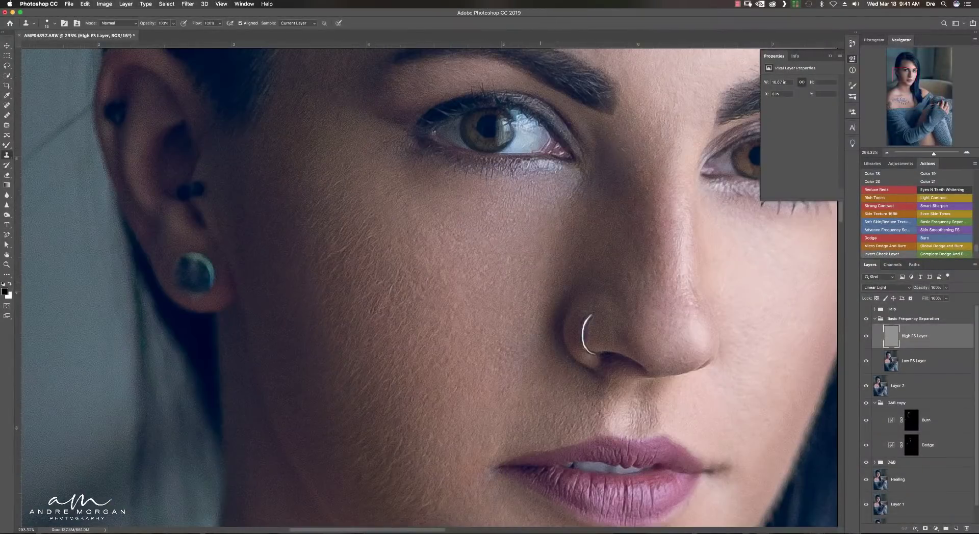
drag(378, 153, 516, 271)
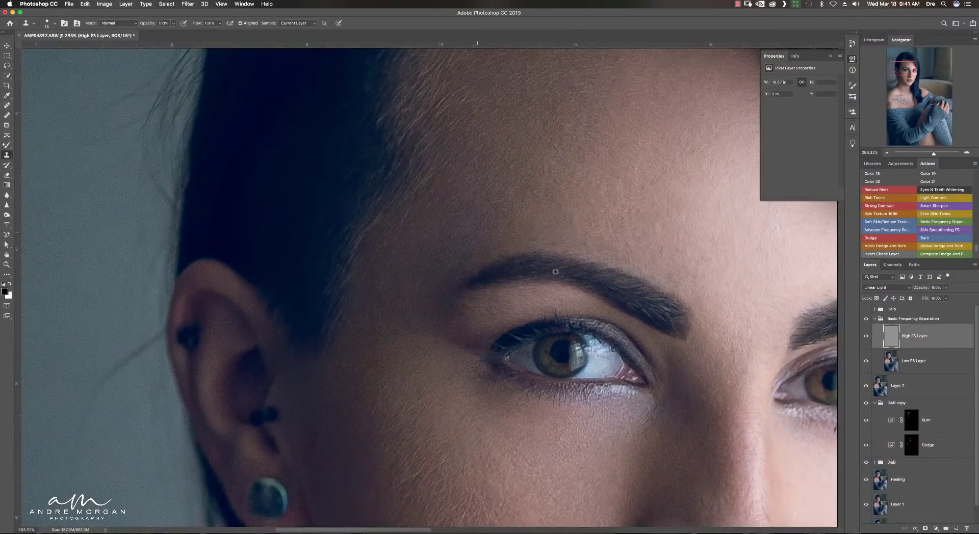
drag(579, 140, 527, 354)
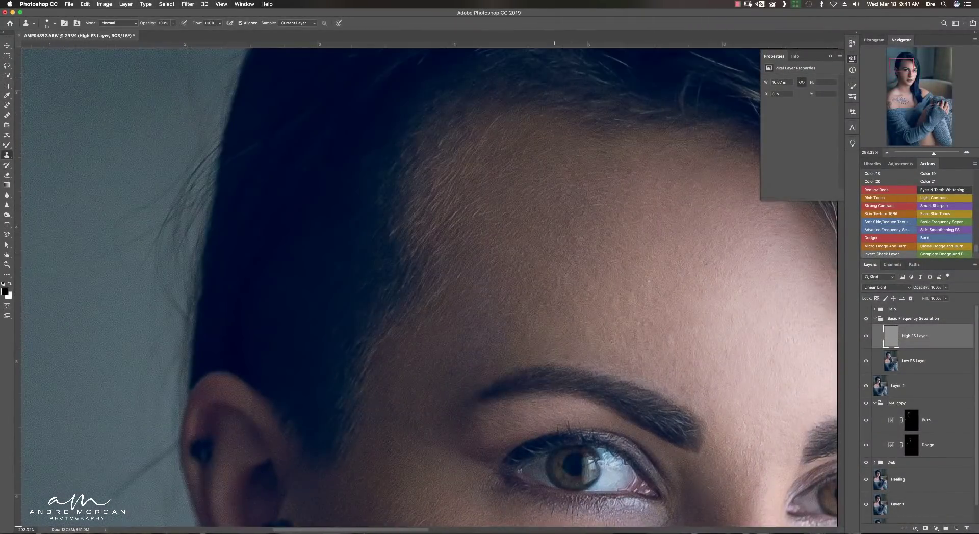
drag(614, 244, 477, 234)
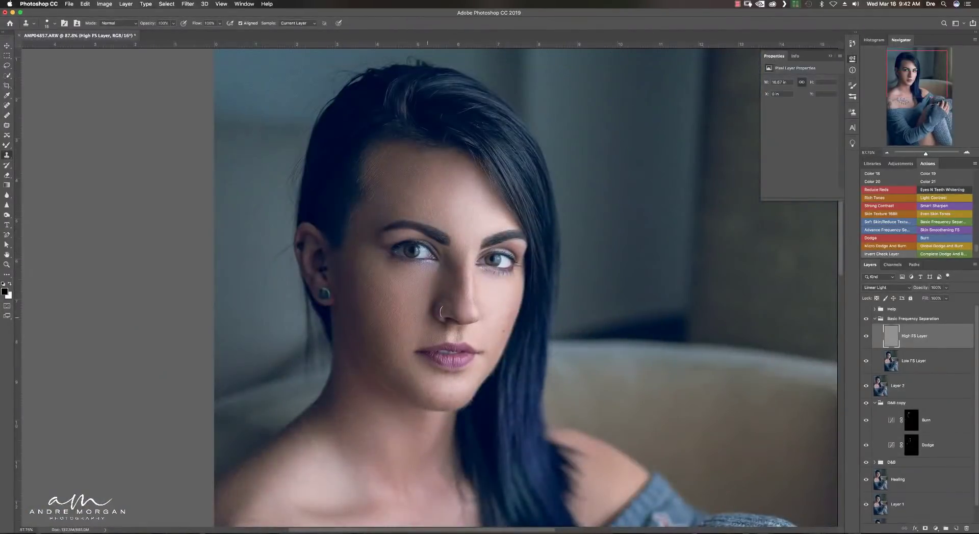
scroll(441, 371, down, 5)
Save the portrait as AMP04857-Edit.tif.
scroll(568, 277, left, 3)
scroll(535, 224, up, 5)
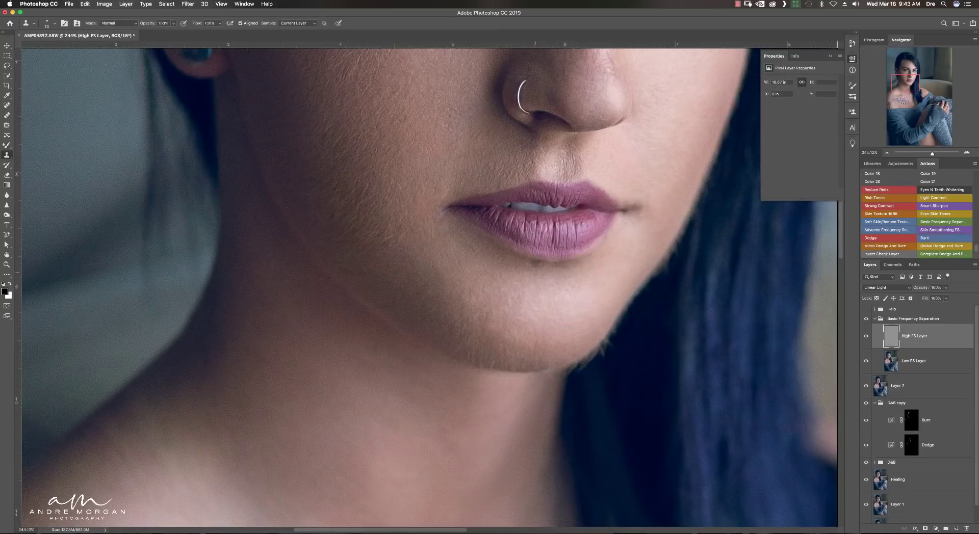
key(super+s)
Zoom and pan across the nose and eyes to check the retouch.
scroll(529, 282, down, 5)
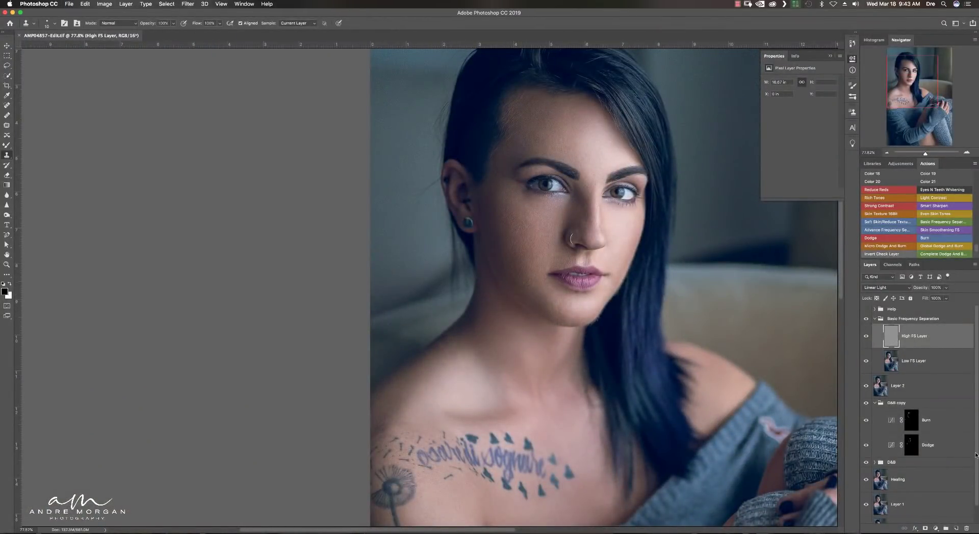
scroll(579, 293, up, 5)
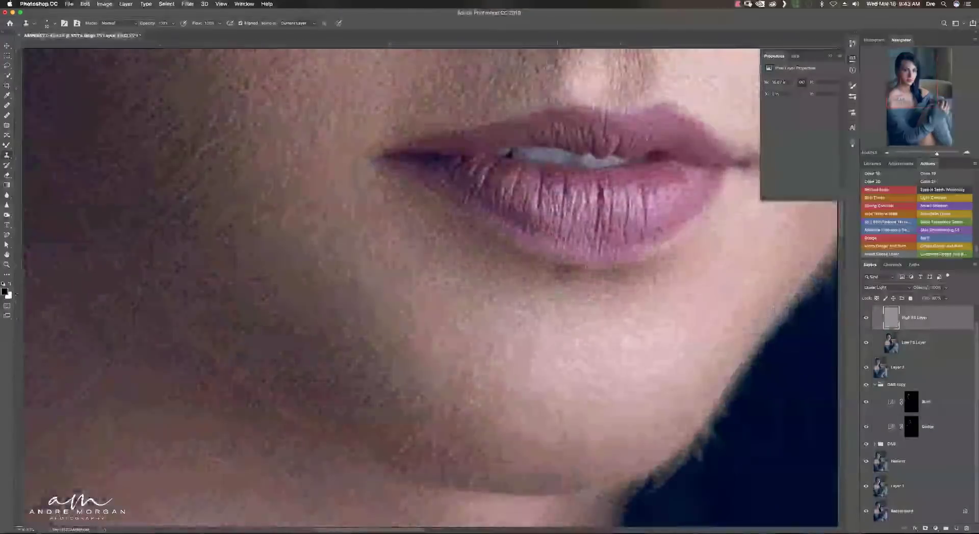
scroll(580, 265, down, 5)
scroll(571, 179, up, 4)
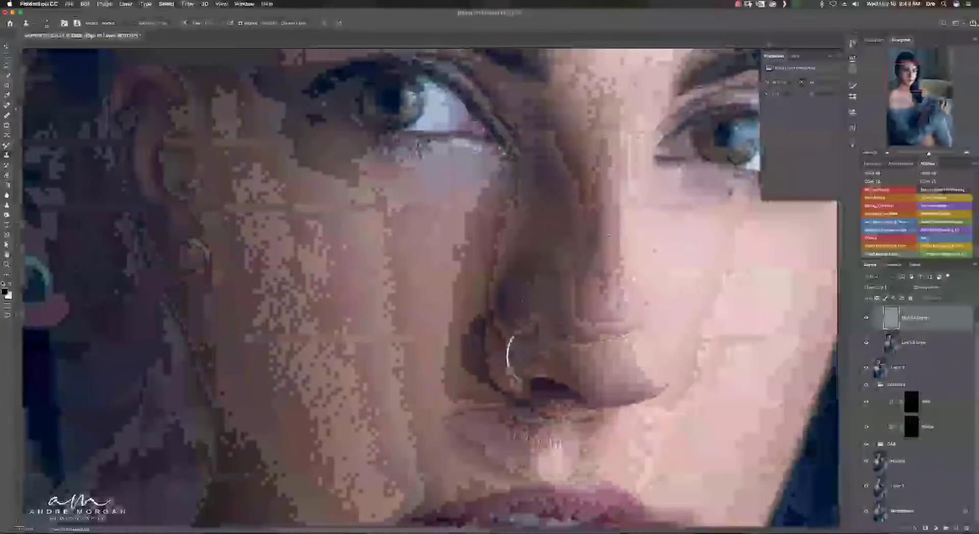
drag(607, 329, 543, 327)
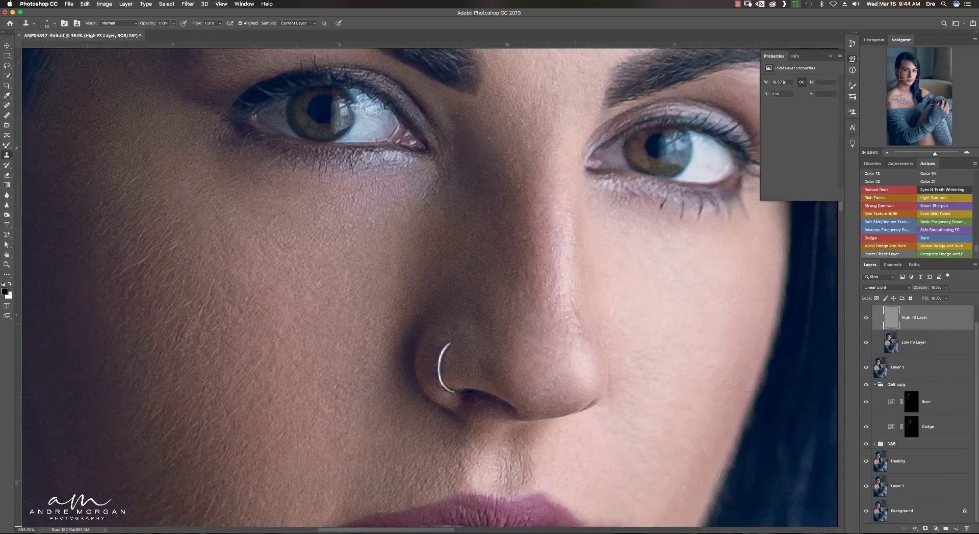
drag(549, 150, 461, 152)
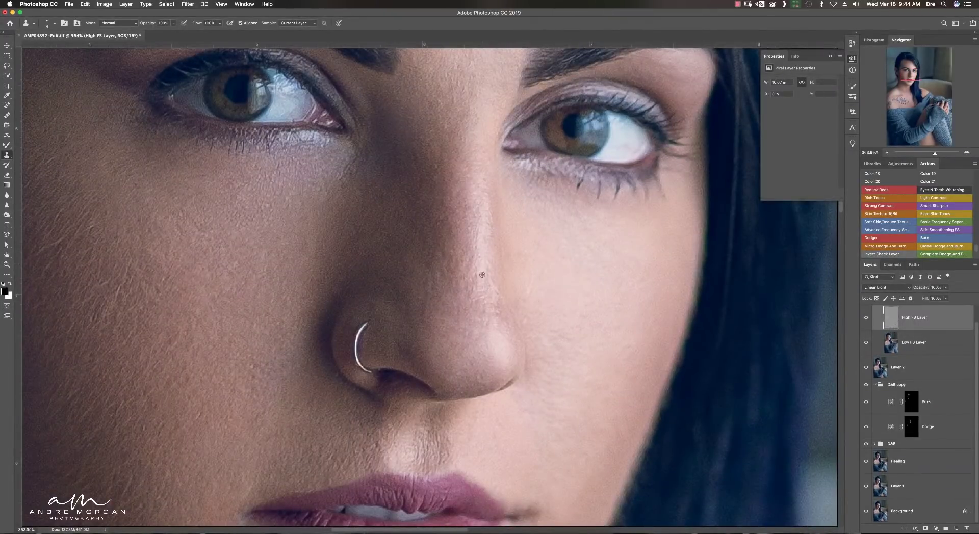
Add masked Dodge and Burn curves layers and get the painting brush ready.
scroll(479, 235, down, 5)
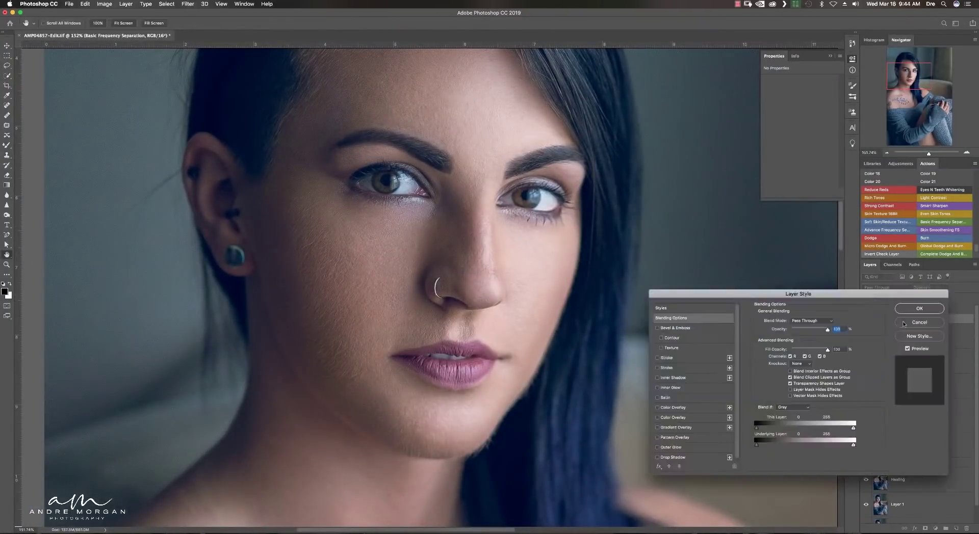
click(886, 238)
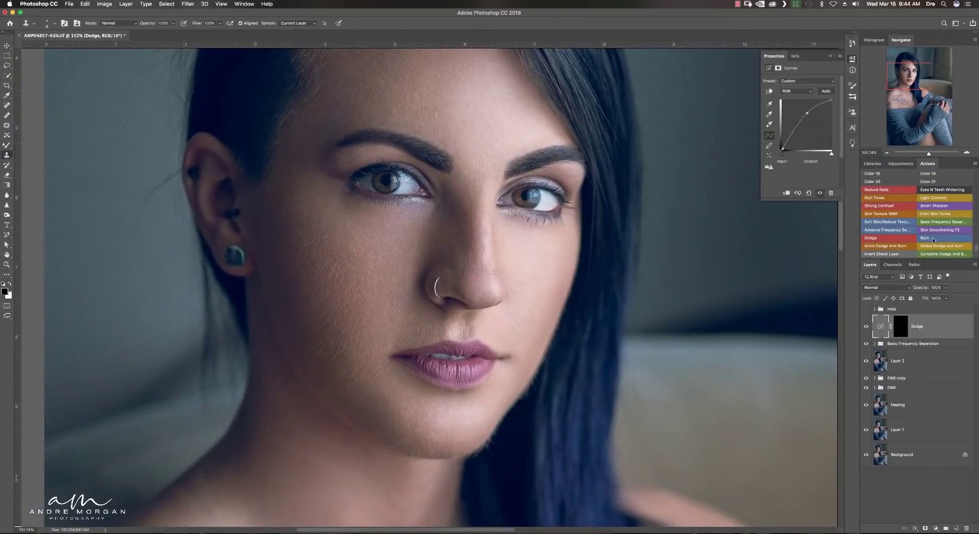
key(b)
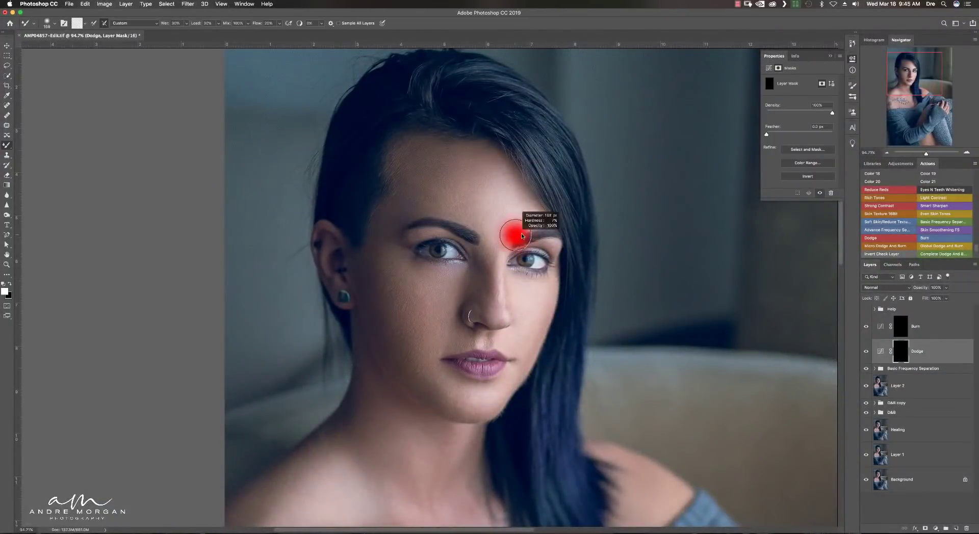
drag(866, 455, 866, 368)
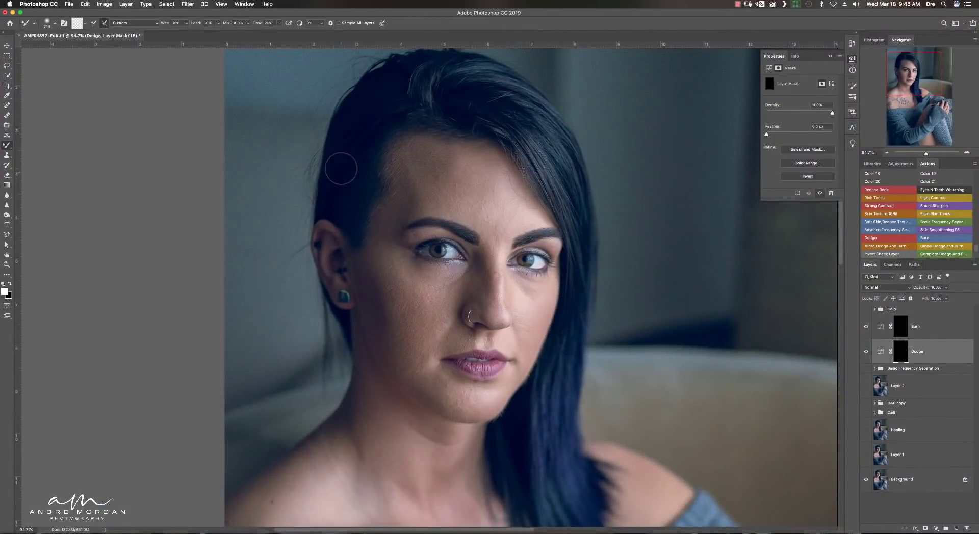
key(shift+b)
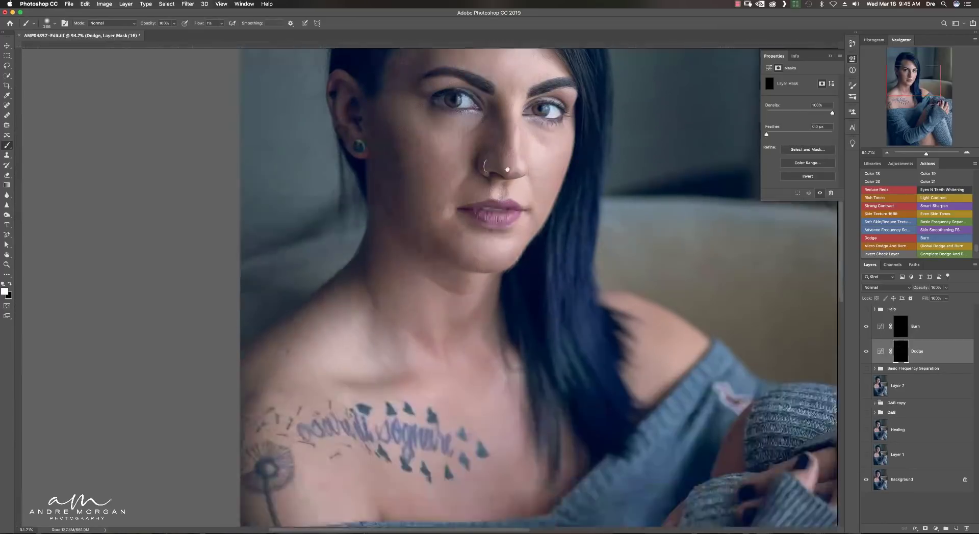
scroll(530, 285, down, 3)
drag(866, 369, 866, 455)
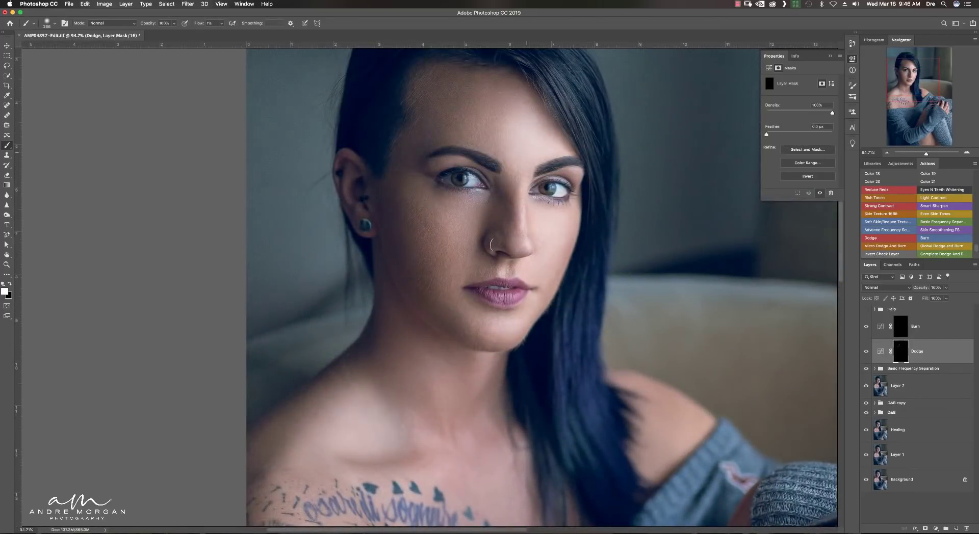
Enlarge the brush and paint the Burn mask over the forehead and cheek.
scroll(531, 242, up, 3)
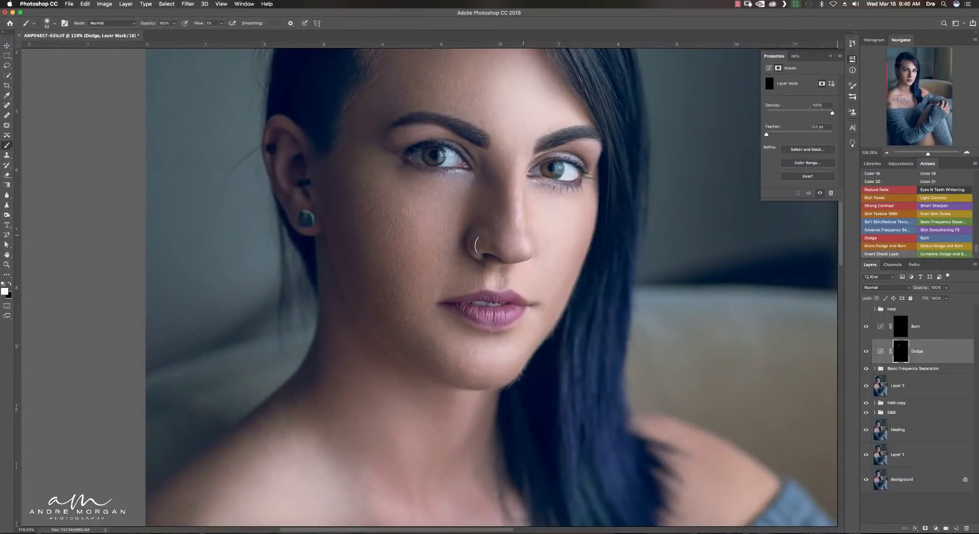
drag(480, 358, 462, 329)
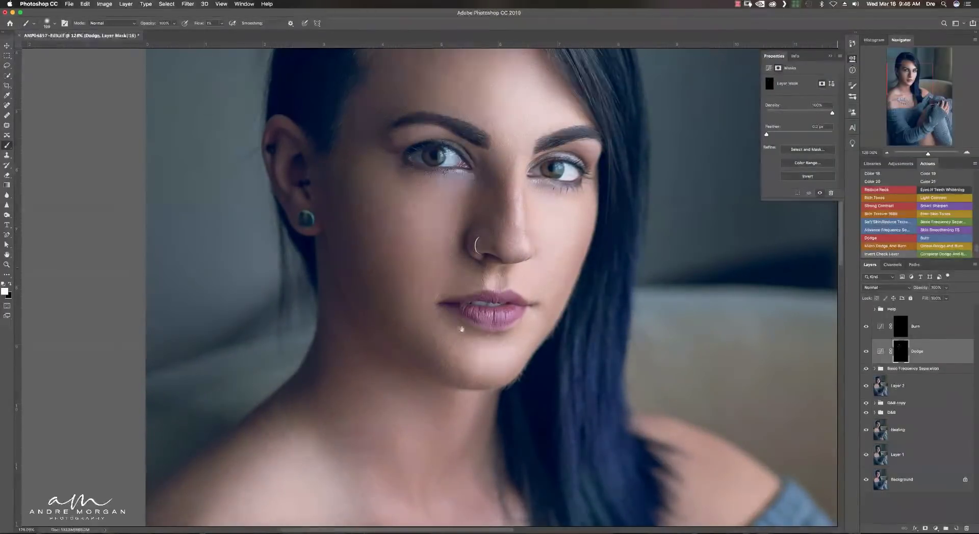
scroll(462, 329, up, 4)
click(901, 327)
drag(393, 185, 408, 186)
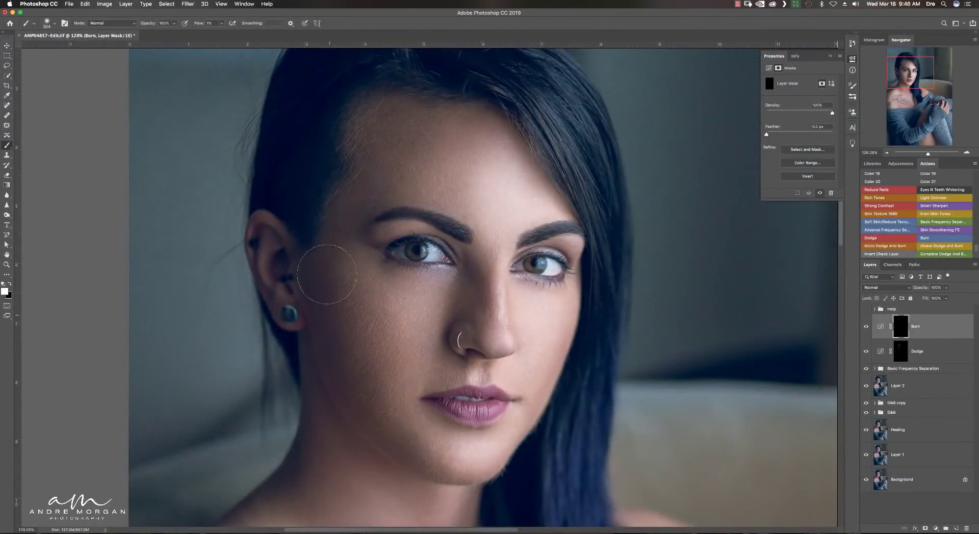
Shrink the brush to about half and burn the chest tattoo, lips and neck.
drag(453, 465, 440, 465)
scroll(452, 464, down, 5)
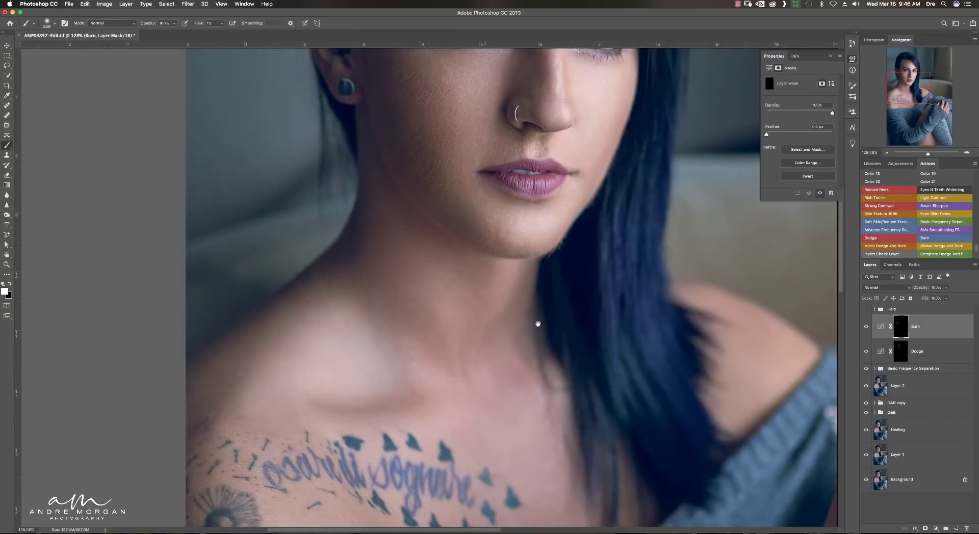
drag(538, 324, 629, 181)
drag(520, 248, 479, 247)
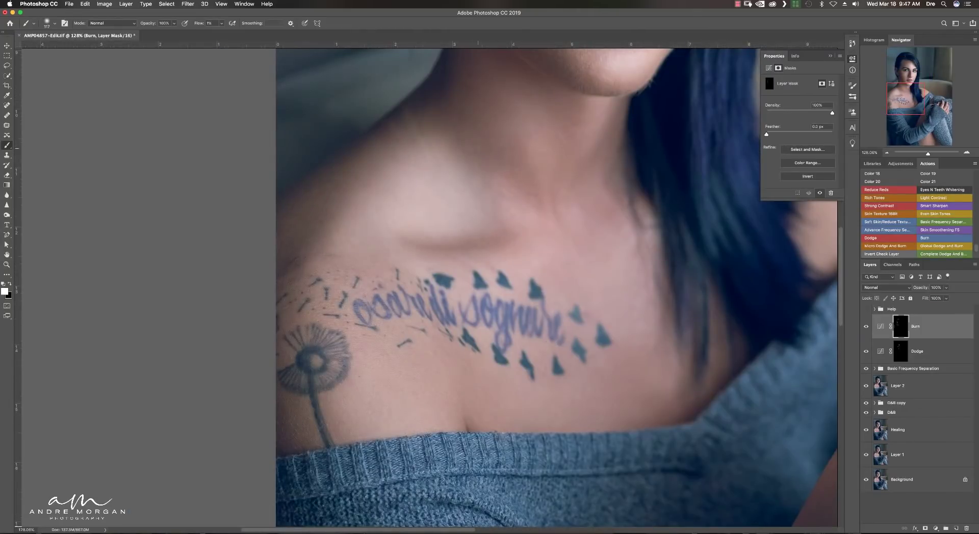
drag(510, 326, 479, 408)
Dodge out to the arms and knees, then select the Low FS Layer with the mixer brush.
click(886, 359)
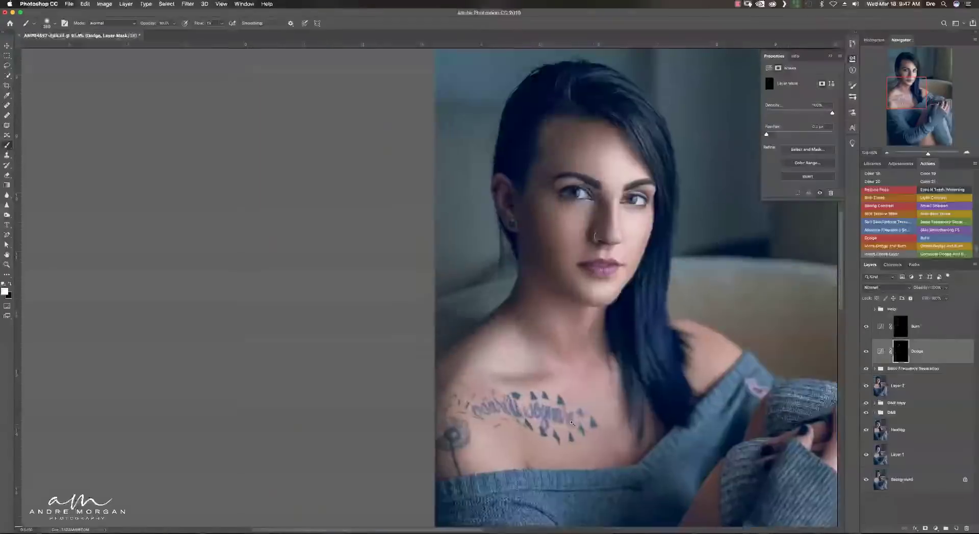
scroll(540, 286, down, 5)
drag(510, 387, 385, 132)
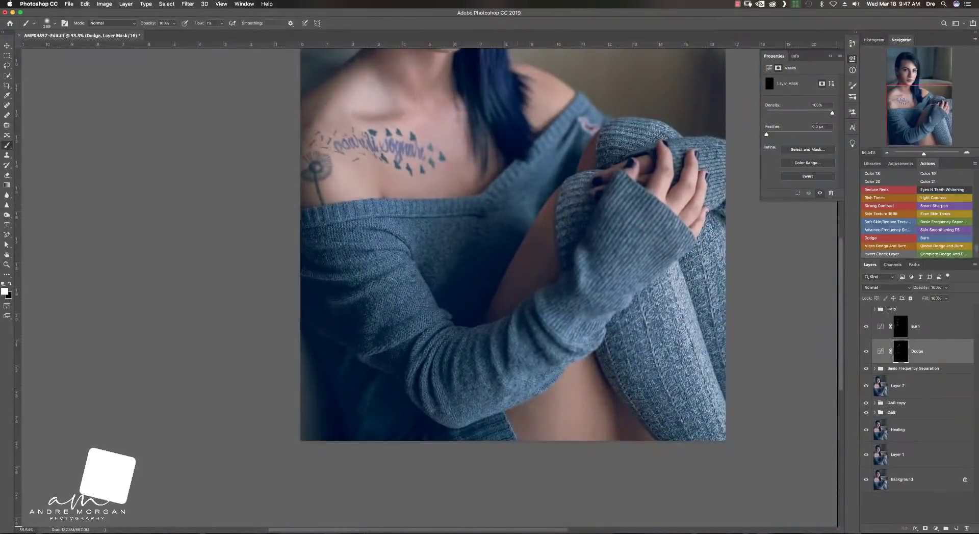
click(875, 369)
click(913, 410)
key(shift+b)
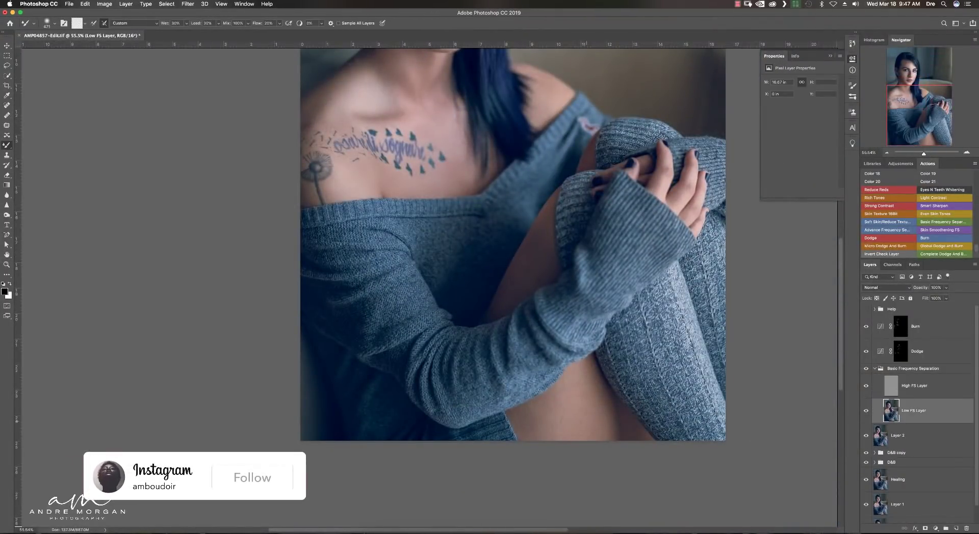
Collapse the frequency separation group and alternate painting between the Dodge and Burn masks.
click(875, 368)
click(900, 352)
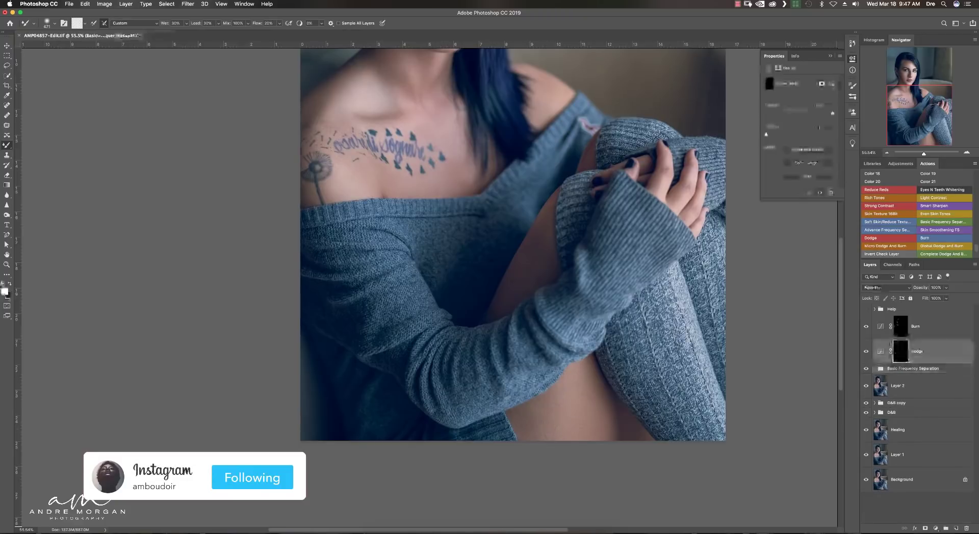
click(895, 332)
key(shift+b)
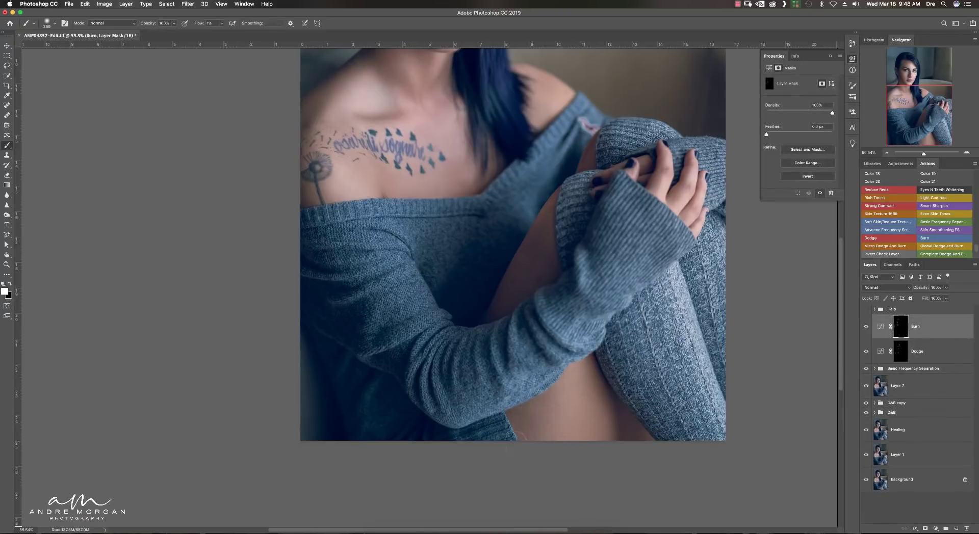
key(alt+[)
key(alt+])
Continue painting on the Dodge mask while zooming in on the face.
scroll(463, 396, up, 5)
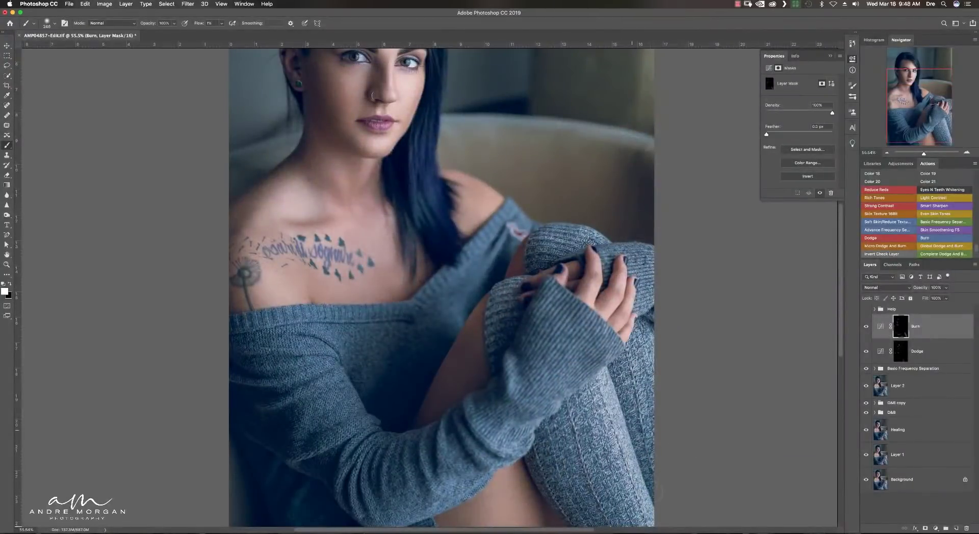
scroll(463, 397, up, 2)
scroll(374, 313, up, 3)
key(alt+[)
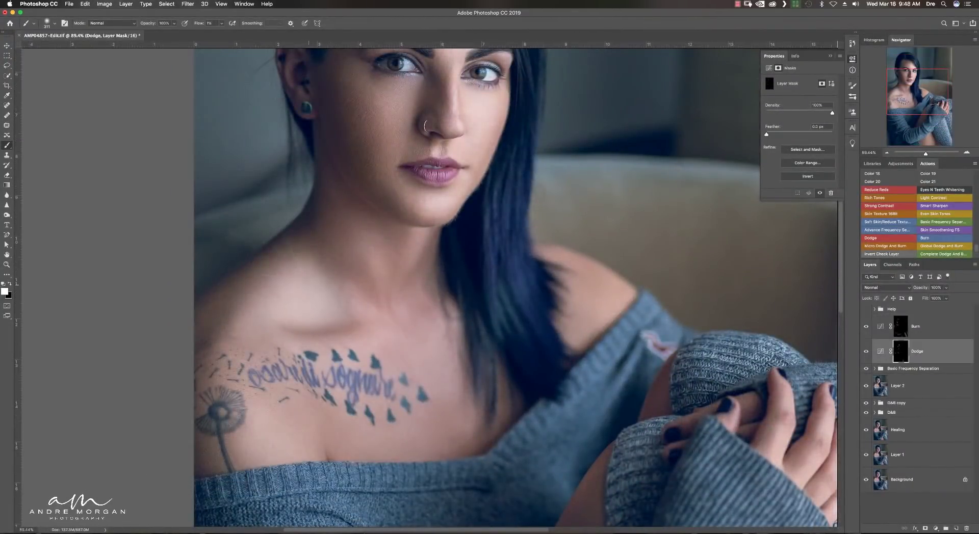
scroll(390, 203, up, 4)
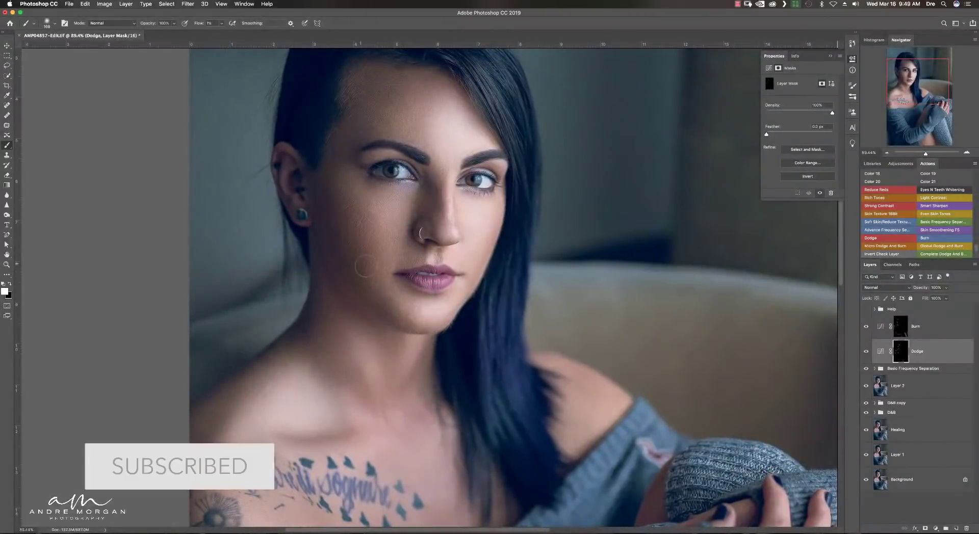
Select the High FS Layer texture layer and pick the Clone Stamp tool.
click(875, 368)
click(913, 386)
key(s)
scroll(428, 282, up, 5)
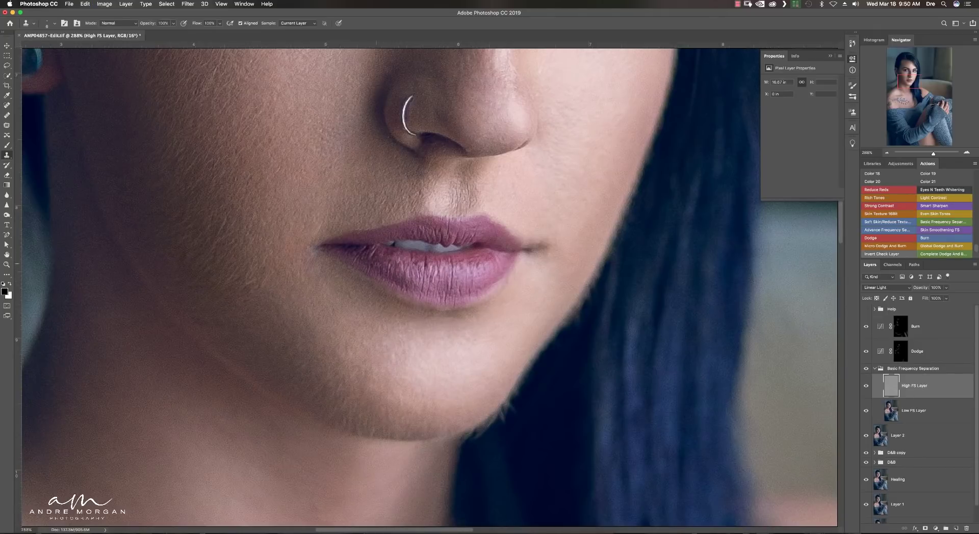
Touch up the Dodge and Burn masks with the plain brush.
scroll(380, 259, down, 5)
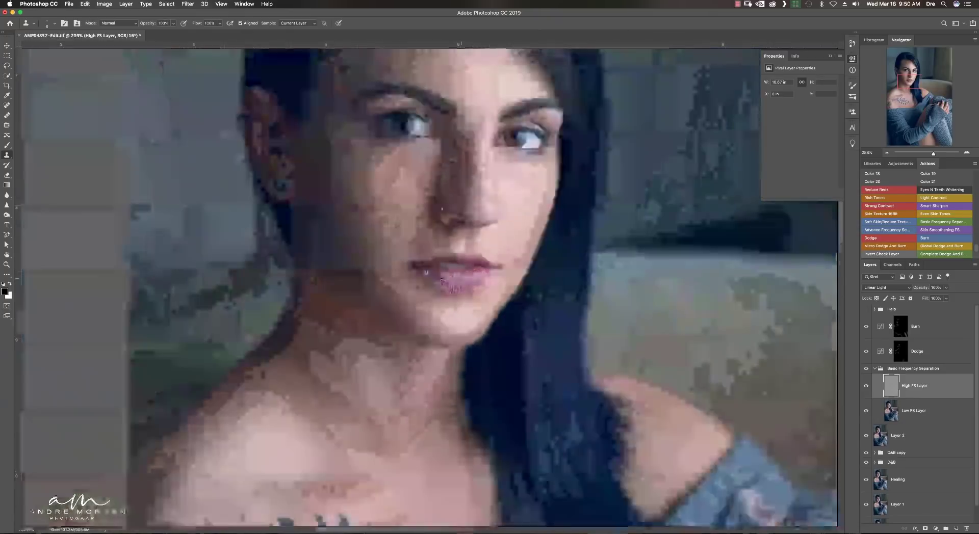
click(894, 356)
key(b)
scroll(454, 276, up, 3)
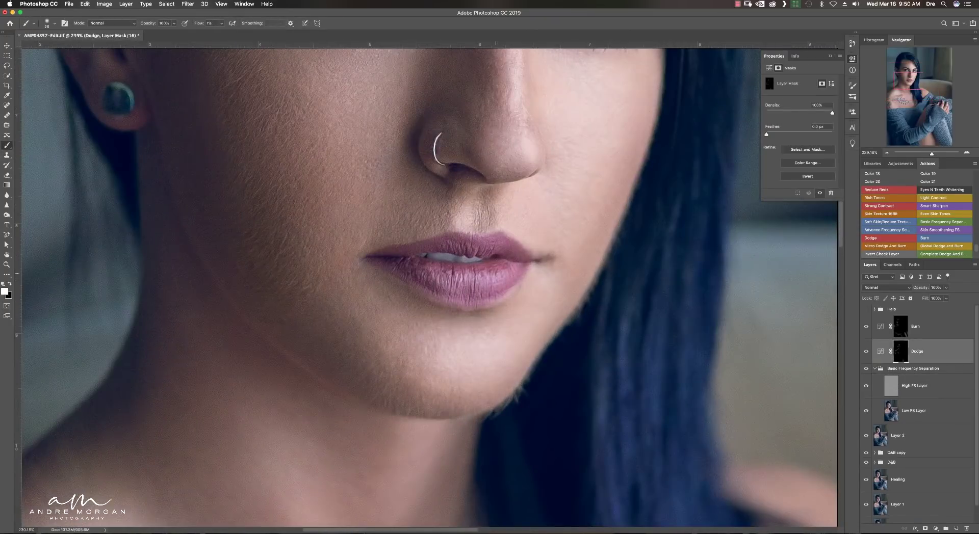
click(900, 326)
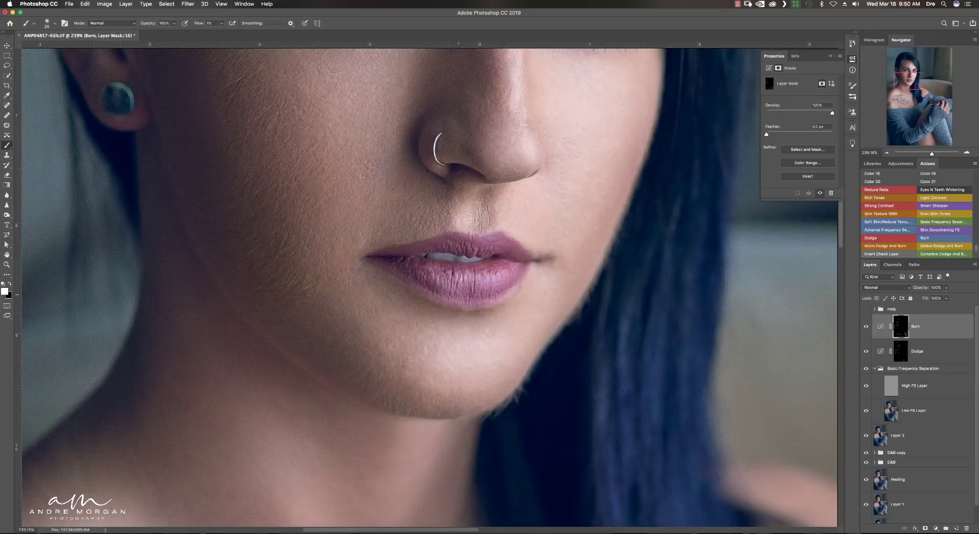
scroll(428, 285, up, 5)
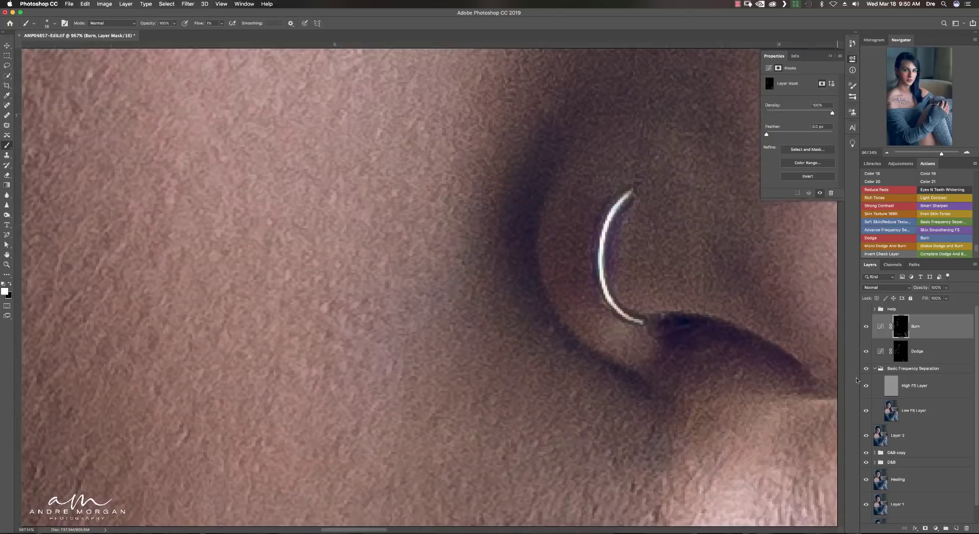
scroll(429, 286, down, 8)
scroll(428, 285, up, 4)
Clone-stamp the skin texture around the nose and lips on the High FS Layer.
click(913, 386)
key(s)
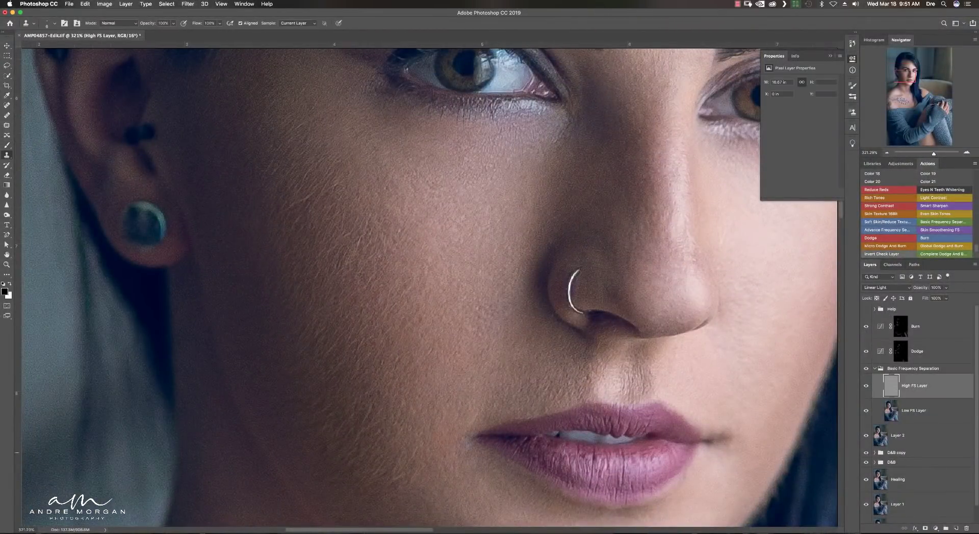
scroll(516, 429, down, 1)
scroll(517, 429, down, 4)
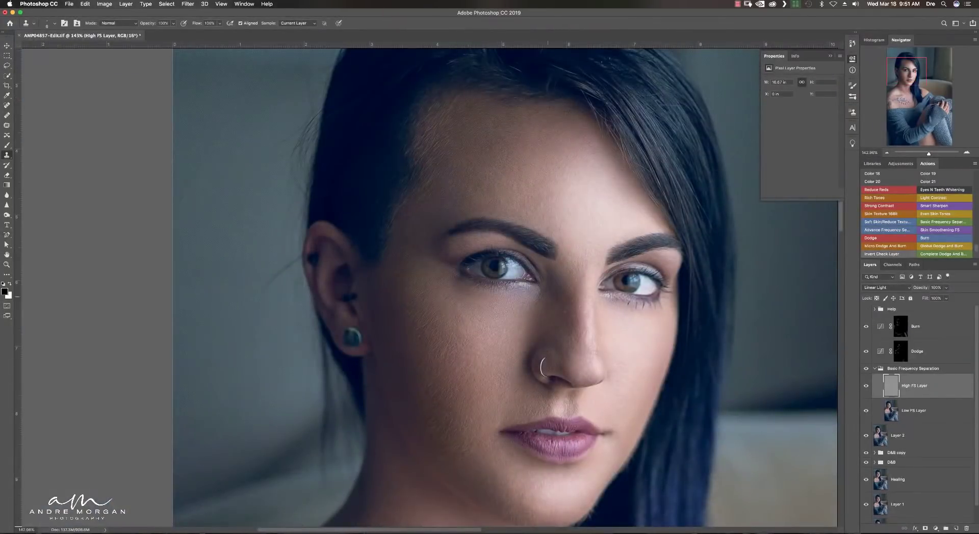
scroll(593, 444, up, 5)
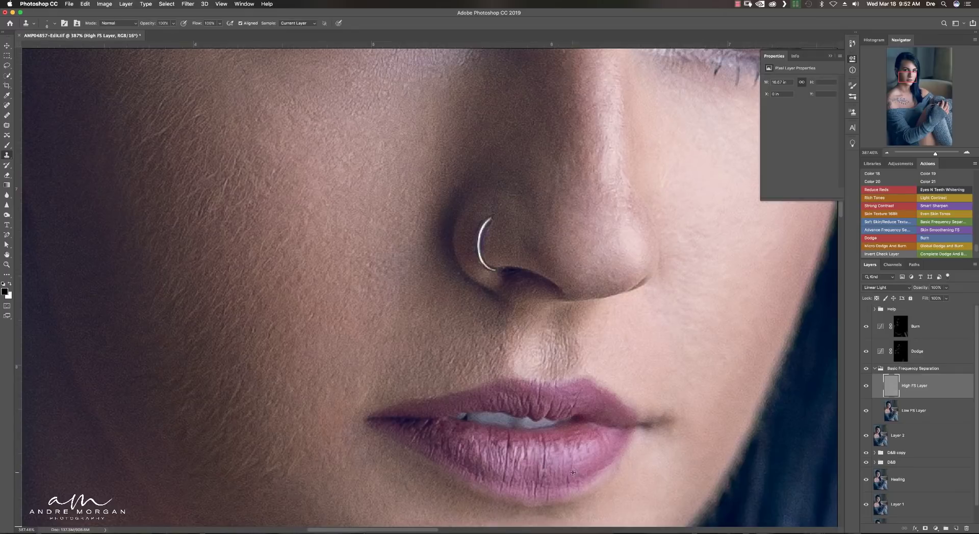
Save the retouched document and zoom out to see the whole photo.
key(v)
key(ctrl+s)
key(h)
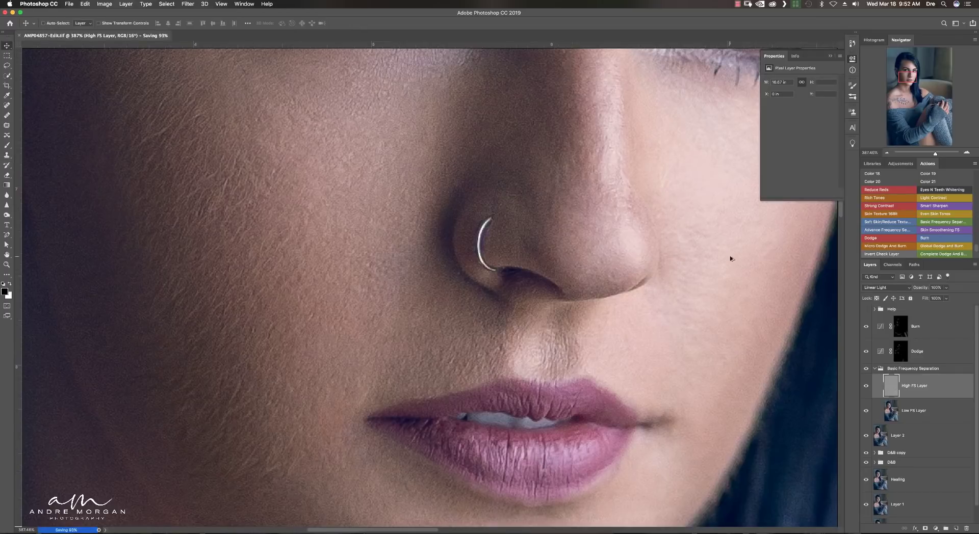
scroll(732, 257, down, 5)
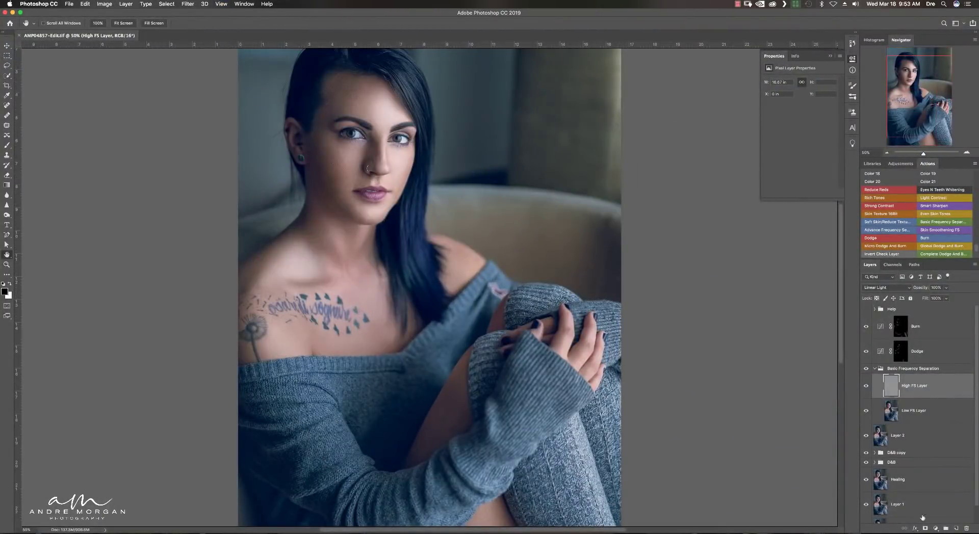
scroll(866, 513, down, 1)
Paint the Cooling Filter (82) mask white over the left and right eye whites.
click(866, 512)
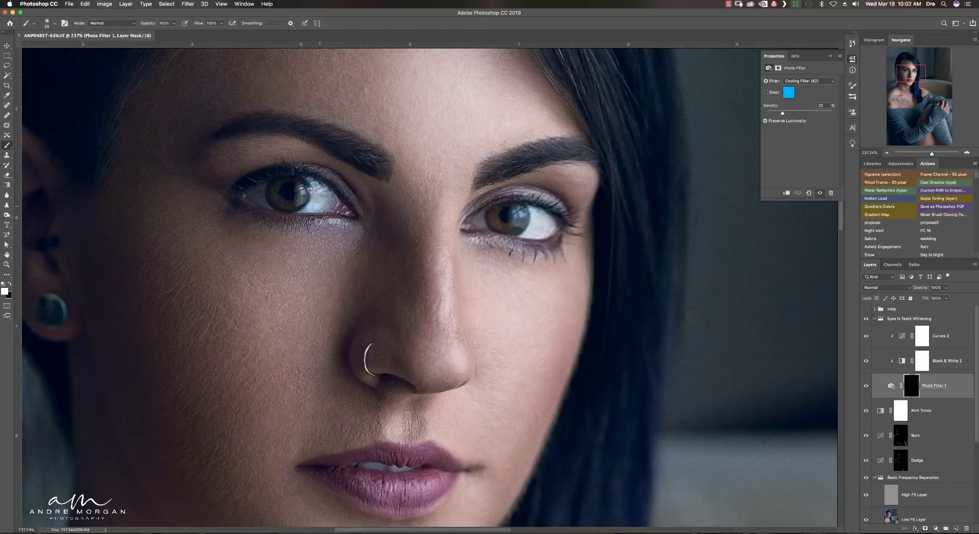
drag(320, 206, 323, 187)
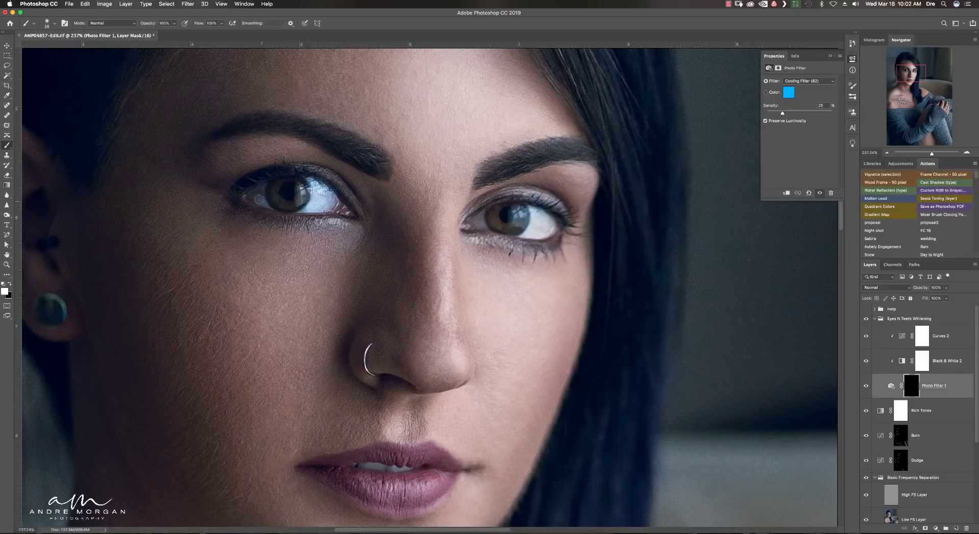
drag(256, 199, 263, 186)
drag(525, 235, 537, 224)
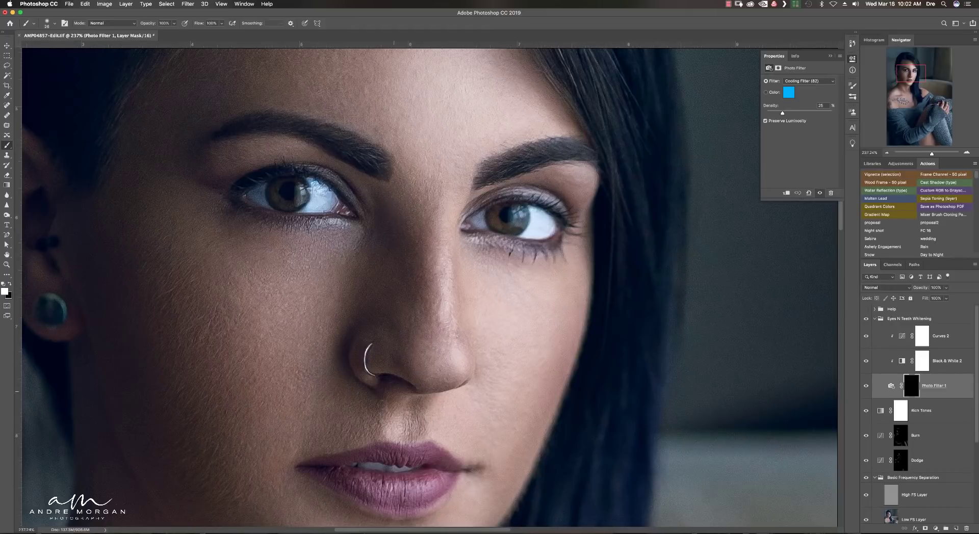
drag(383, 467, 378, 467)
Fit the whole photo in view and collapse the Eyes N Teeth Whitening group.
scroll(376, 469, down, 1)
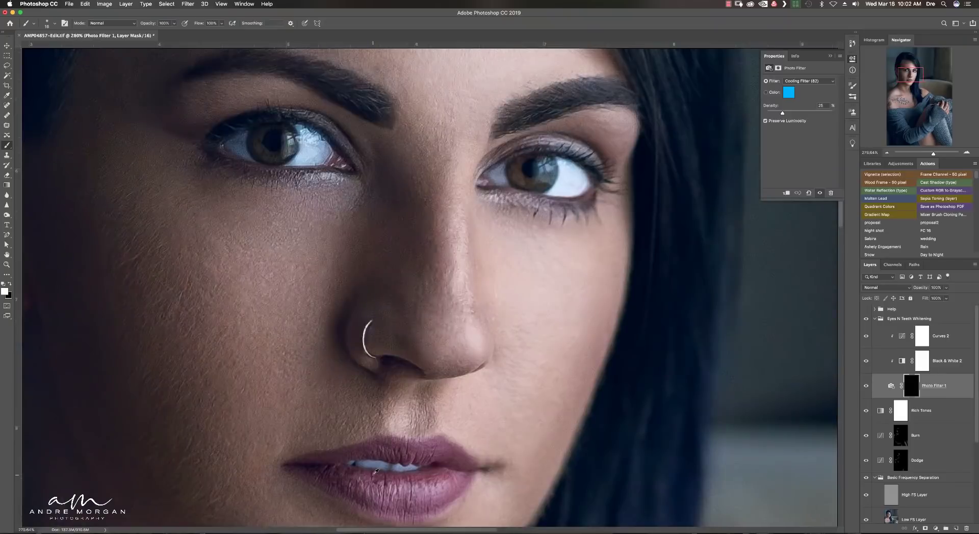
scroll(376, 472, down, 3)
key(v)
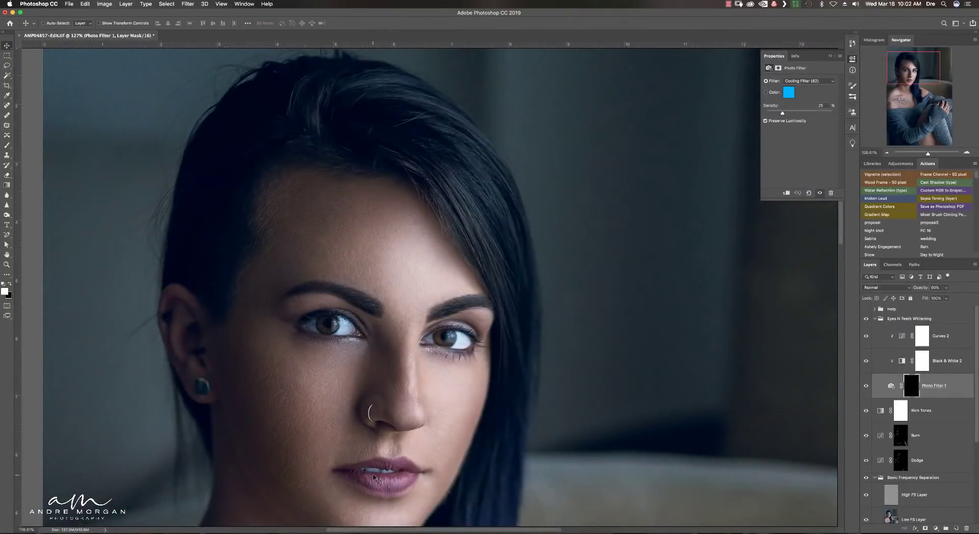
key(ctrl+0)
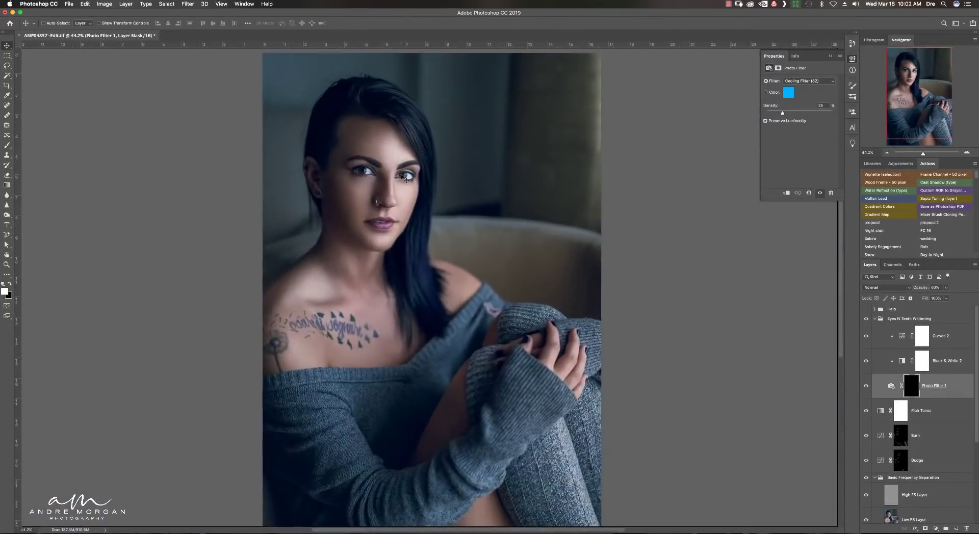
click(876, 319)
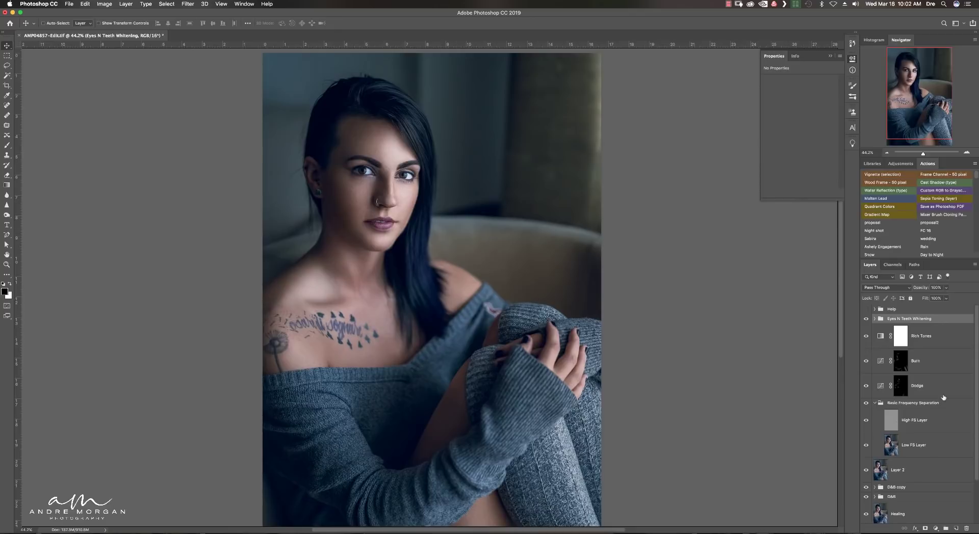
Group the Burn and Dodge layers as Global D&B and collapse Basic Frequency Separation.
click(933, 390)
shift+click(916, 368)
key(ctrl+g)
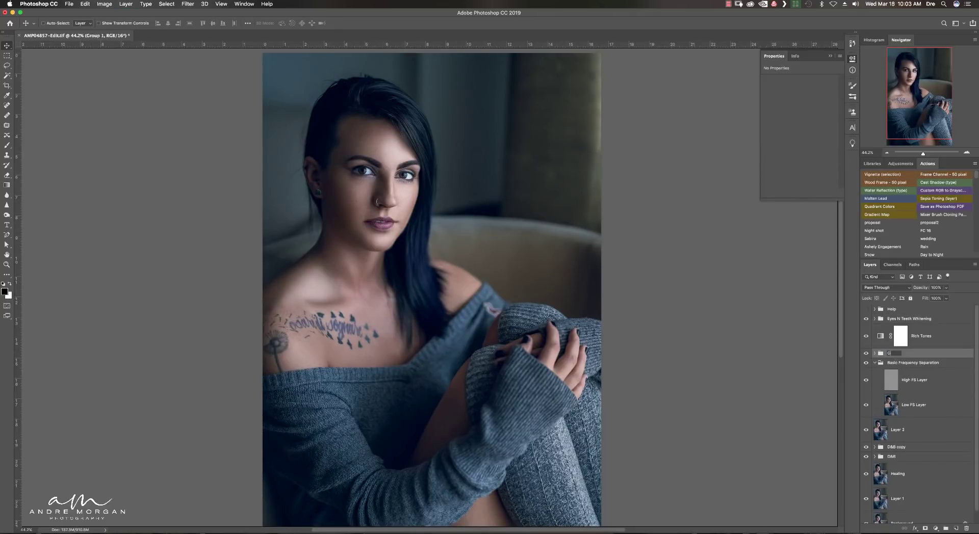
key(Return)
click(876, 363)
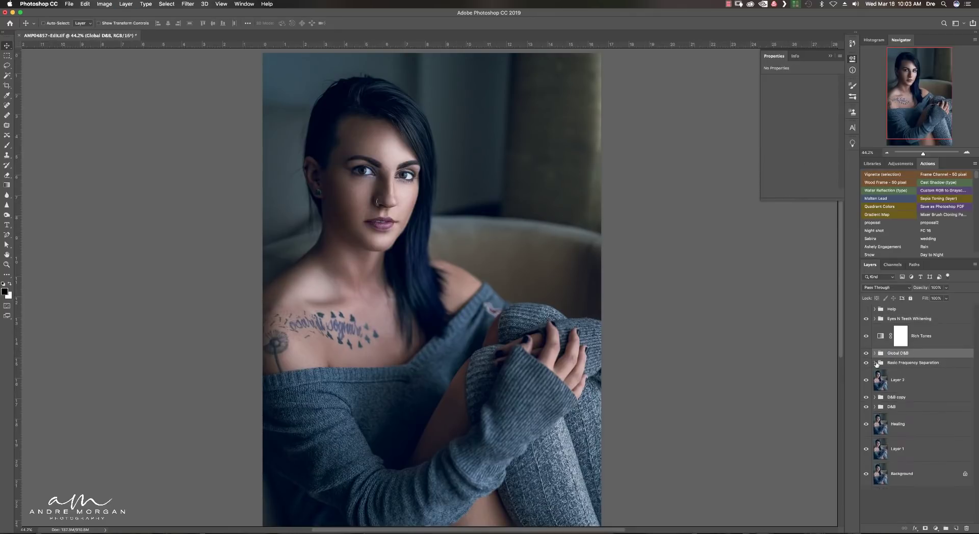
Compare against the Background, then invert the Rich Tones mask to black.
alt+click(865, 475)
alt+click(866, 474)
click(902, 338)
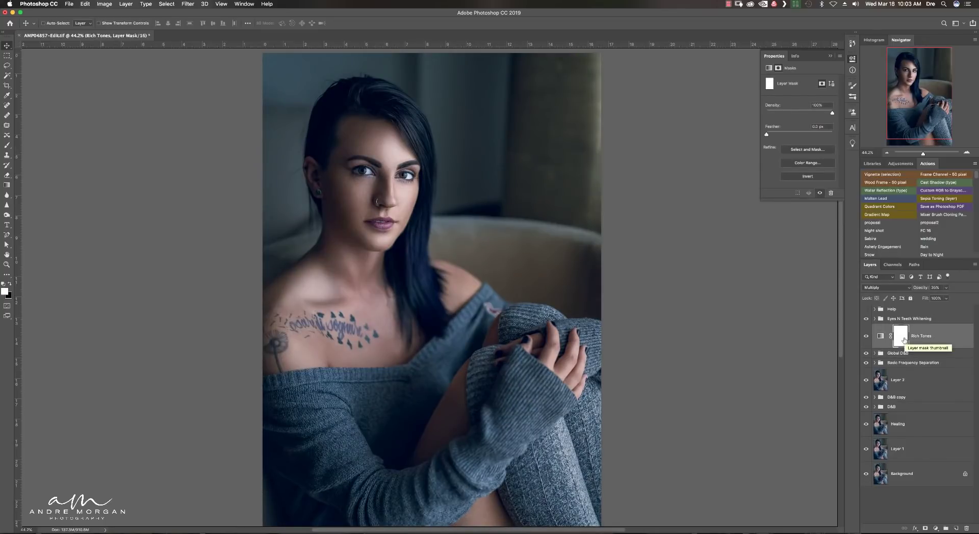
key(ctrl+i)
key(b)
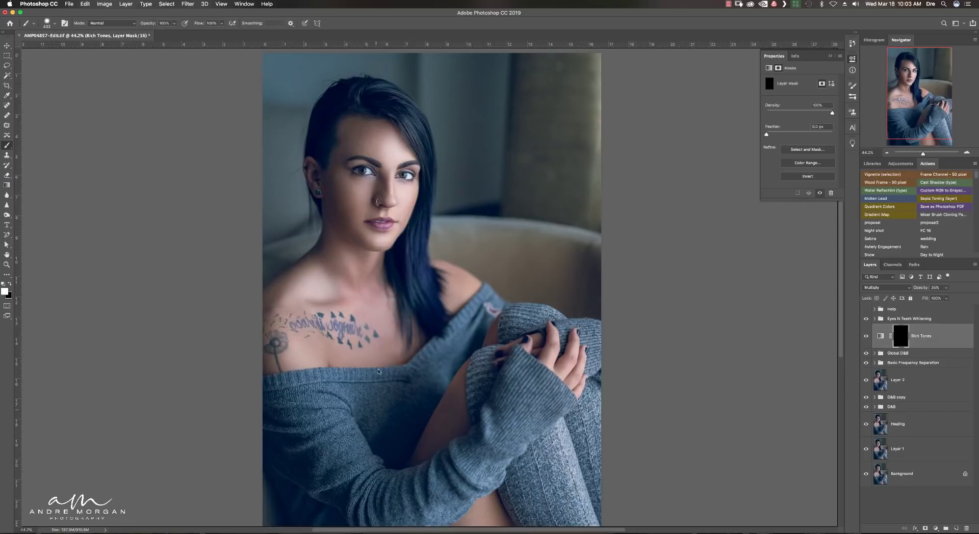
Paint Rich Tones back over chest, shoulders, sweater and hand, hiding the left edge.
mouse_move(342, 350)
mouse_down()
mouse_move(290, 352)
mouse_move(286, 275)
mouse_move(383, 306)
mouse_move(449, 296)
mouse_move(428, 276)
mouse_move(387, 163)
mouse_move(357, 133)
mouse_move(352, 235)
mouse_move(323, 193)
mouse_move(318, 146)
mouse_move(398, 109)
mouse_move(415, 163)
mouse_move(413, 255)
mouse_move(459, 332)
mouse_move(586, 351)
mouse_move(556, 469)
mouse_move(547, 319)
mouse_up()
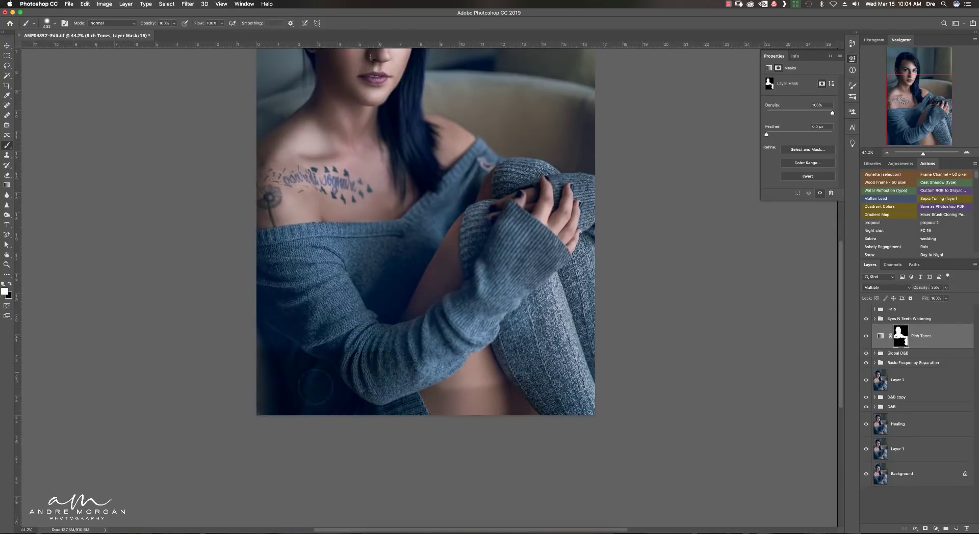
key(ctrl+r)
mouse_move(455, 367)
mouse_down()
mouse_move(495, 290)
mouse_move(505, 237)
mouse_move(364, 253)
mouse_move(393, 211)
mouse_up()
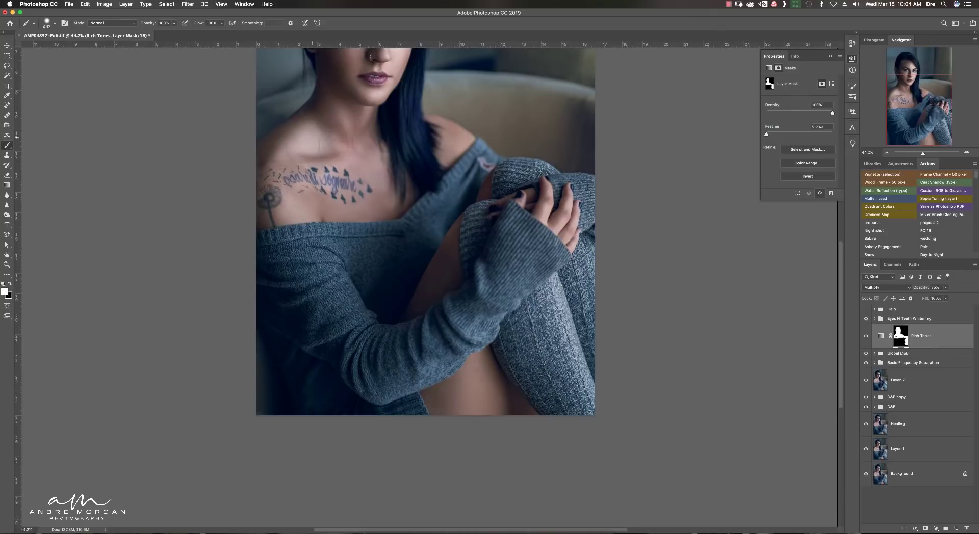
key(x)
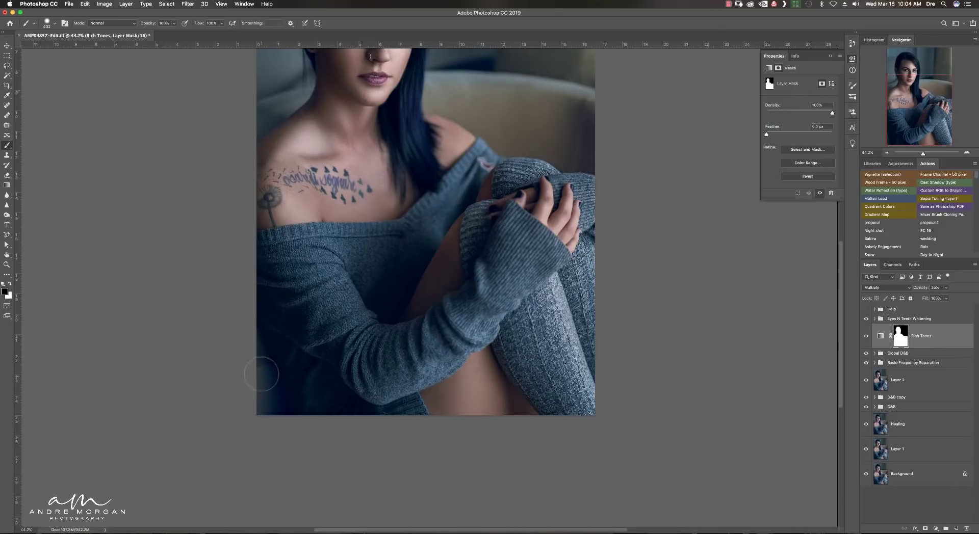
drag(261, 374, 263, 368)
scroll(421, 326, down, 3)
key(x)
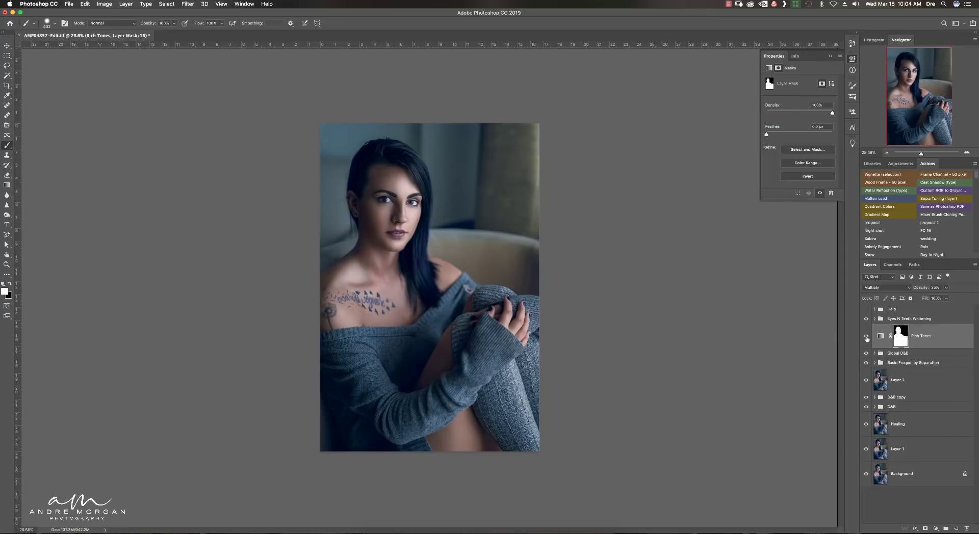
Soften the Rich Tones effect on the lips with a smaller black brush at 50% strength.
scroll(423, 306, up, 3)
key(5)
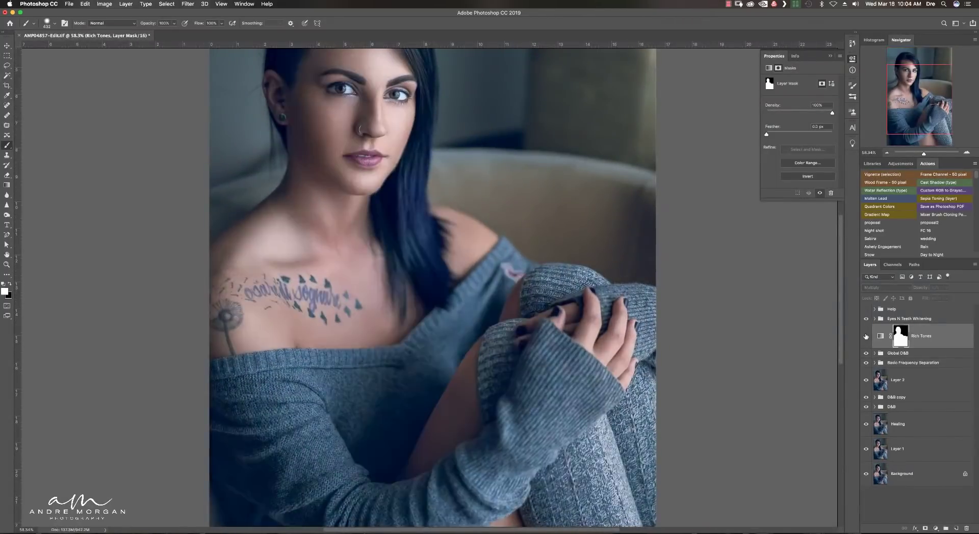
scroll(364, 158, up, 1)
scroll(364, 158, up, 3)
drag(375, 174, 331, 175)
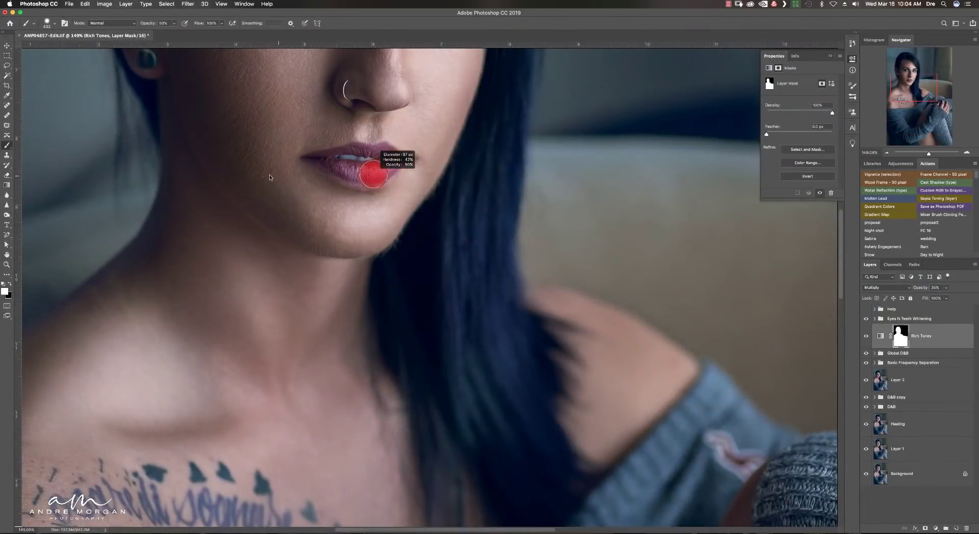
key(x)
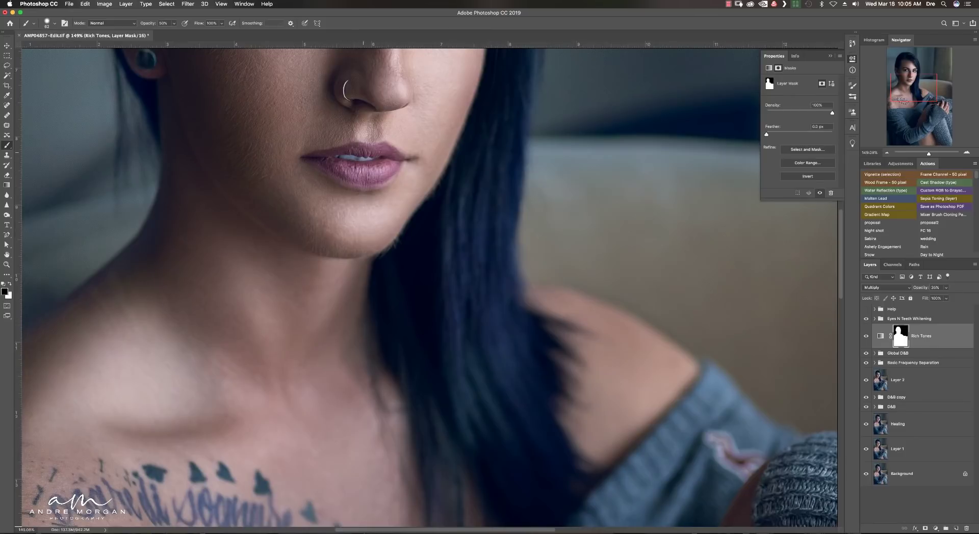
scroll(314, 160, down, 1)
scroll(313, 160, up, 5)
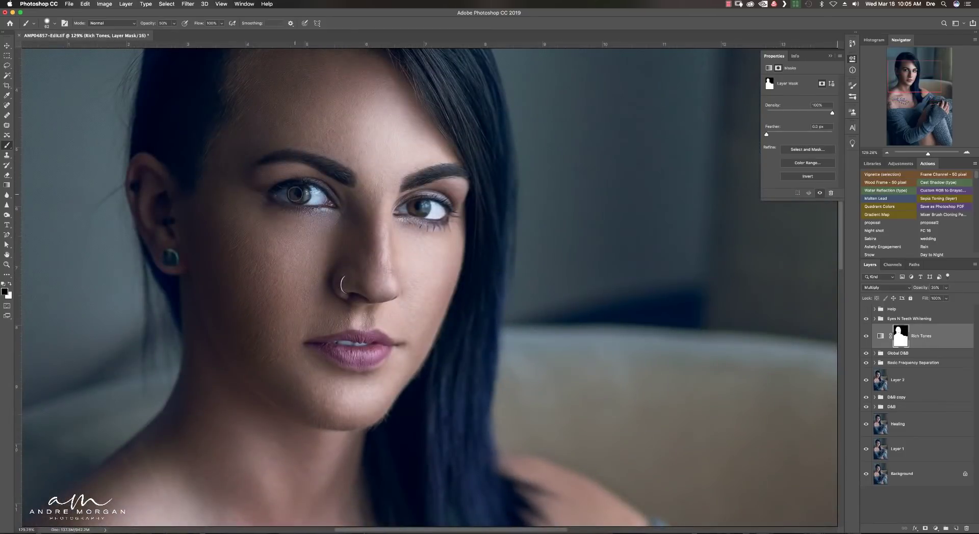
scroll(383, 276, down, 3)
scroll(354, 278, down, 2)
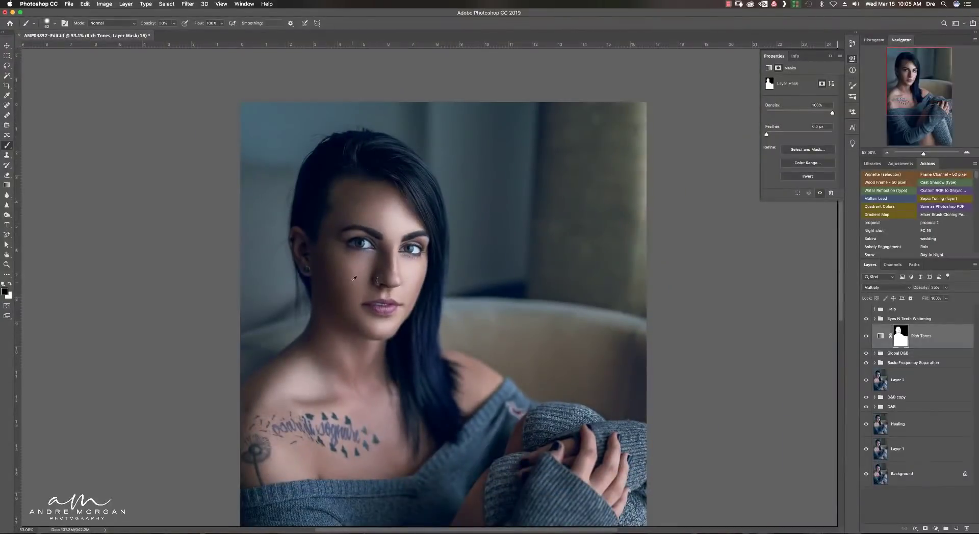
scroll(442, 317, down, 2)
scroll(487, 269, down, 1)
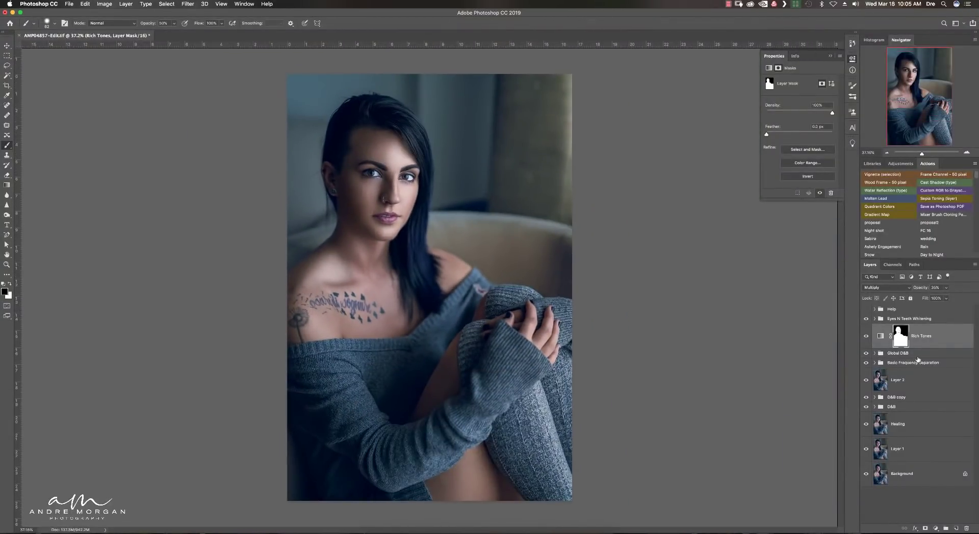
View the mask alone and paint its grey spots, neck line and hairline streaks solid white.
alt+click(901, 336)
key(x)
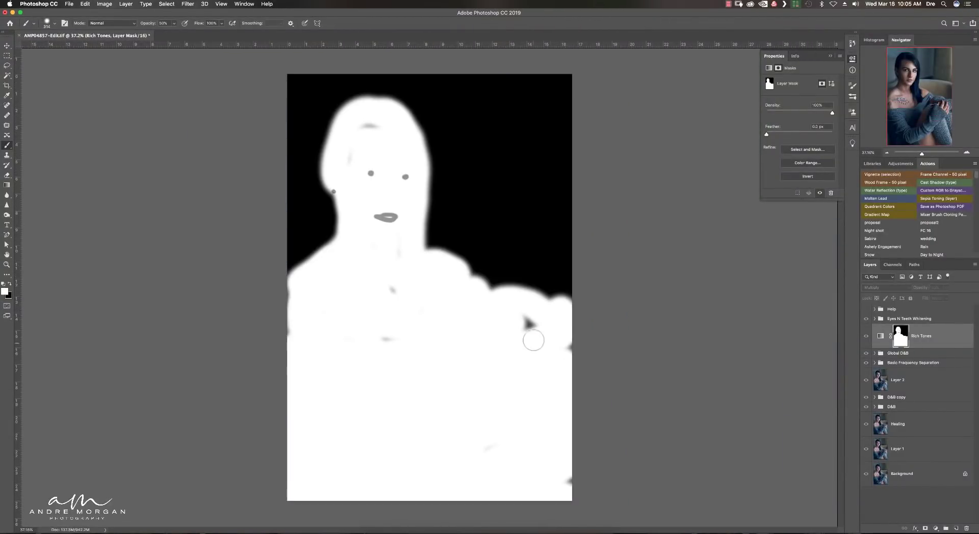
key(0)
click(527, 327)
click(569, 348)
click(569, 482)
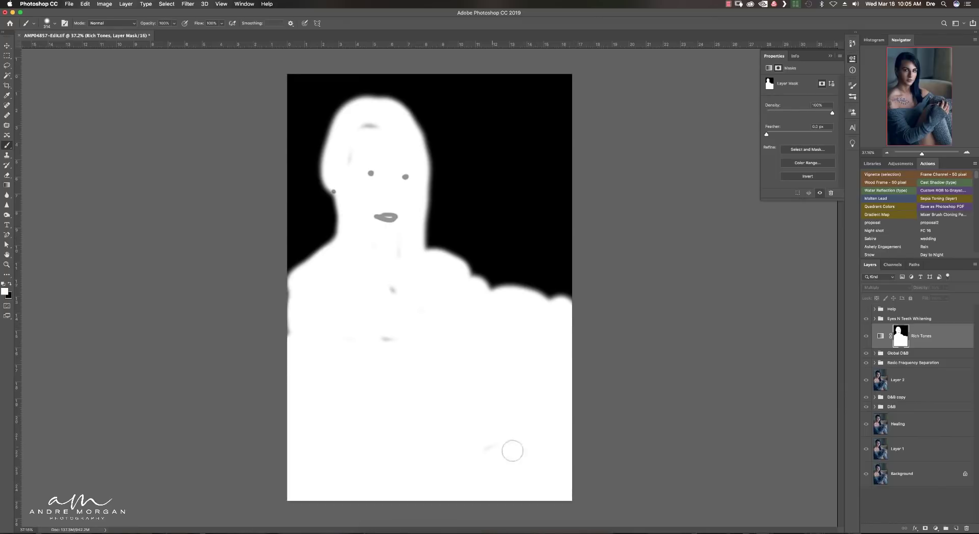
click(392, 289)
click(398, 252)
click(369, 125)
click(349, 153)
alt+click(901, 337)
Lower the Rich Tones layer opacity to 20%.
key(ctrl+minus)
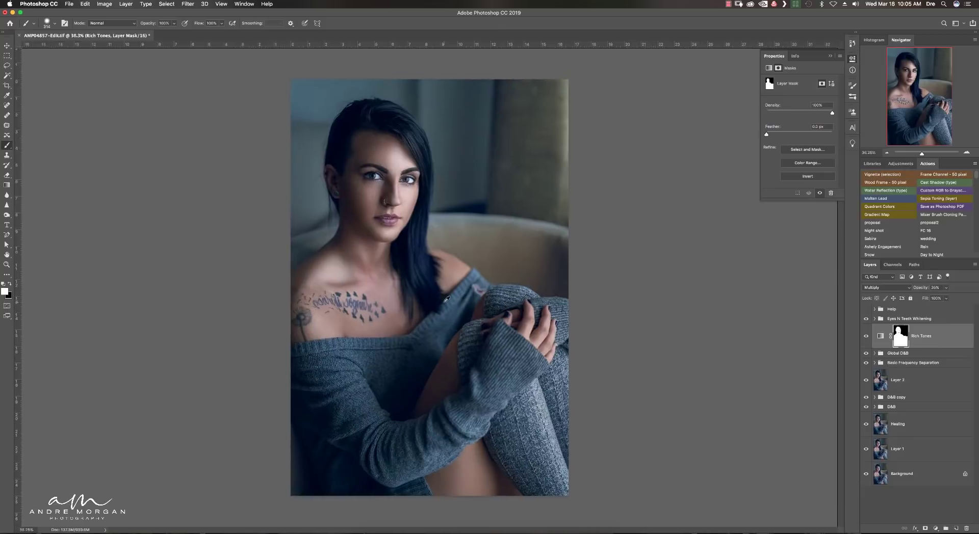
key(v)
key(2)
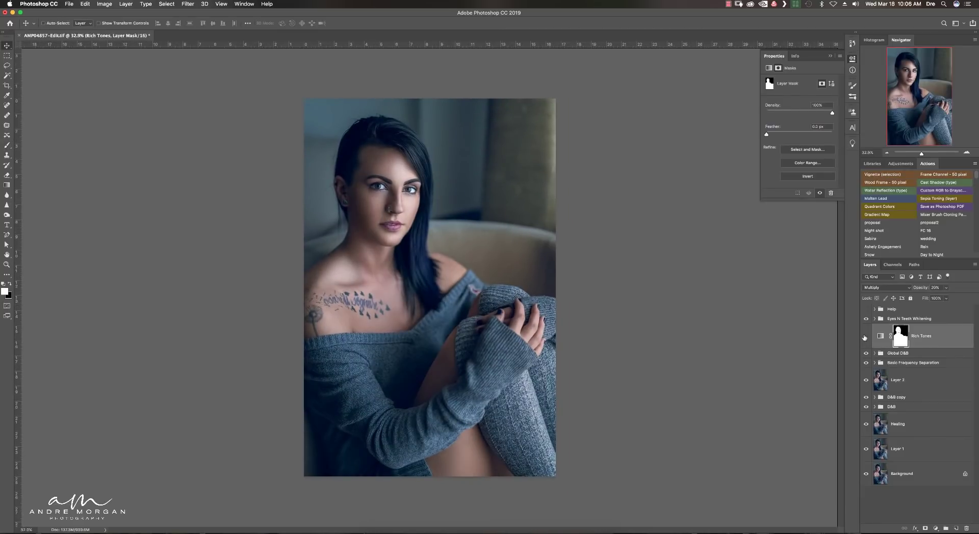
scroll(416, 300, up, 3)
Stamp visible layers above the whitening group and reduce its contrast to -50.
click(947, 319)
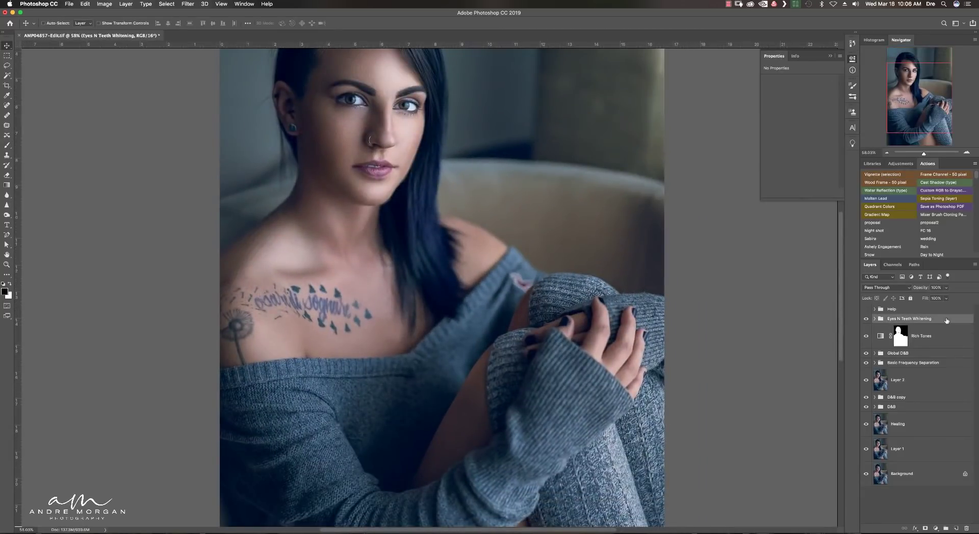
key(ctrl+alt+shift+e)
click(105, 4)
click(204, 37)
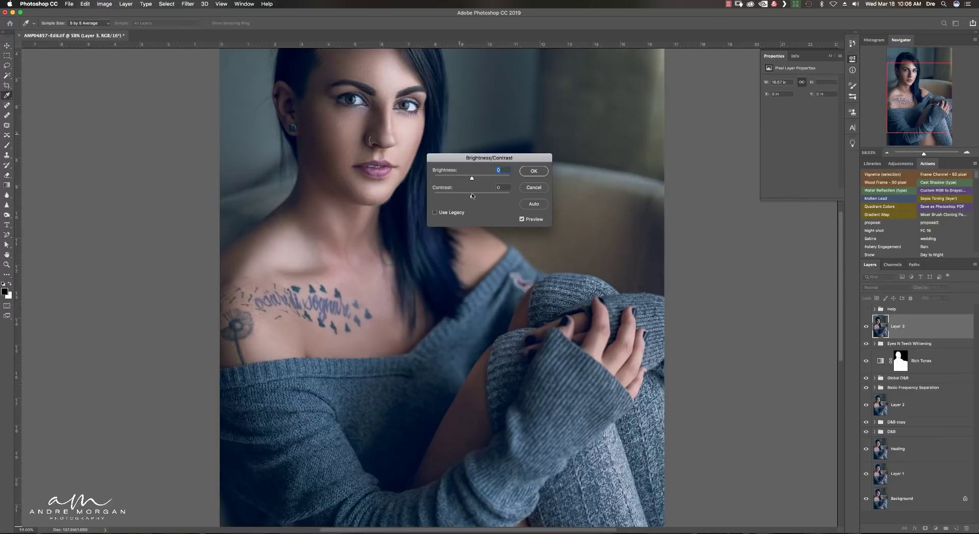
drag(472, 195, 434, 196)
click(533, 171)
Apply a 1.3-pixel High Pass filter and blend Layer 3 in Vivid Light.
click(188, 3)
click(300, 170)
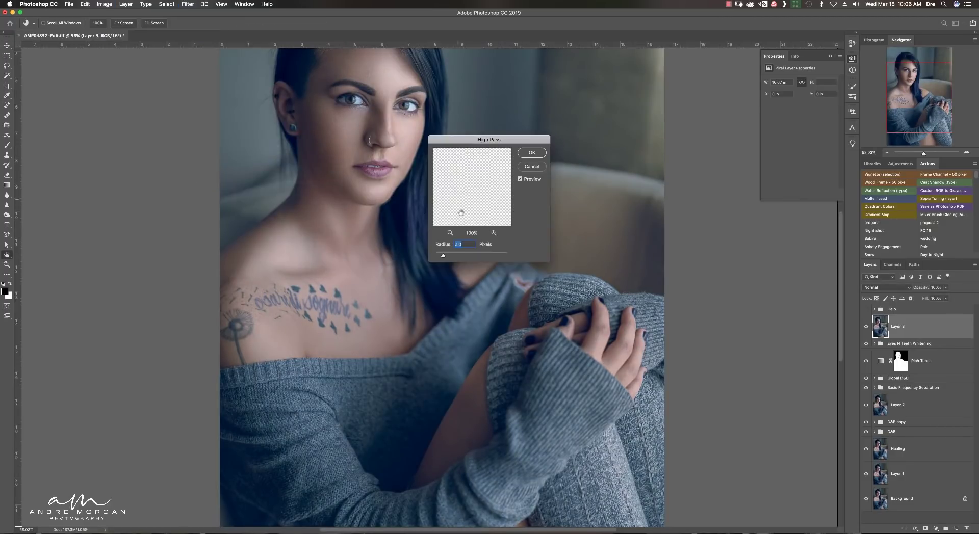
drag(442, 257, 439, 256)
key(Return)
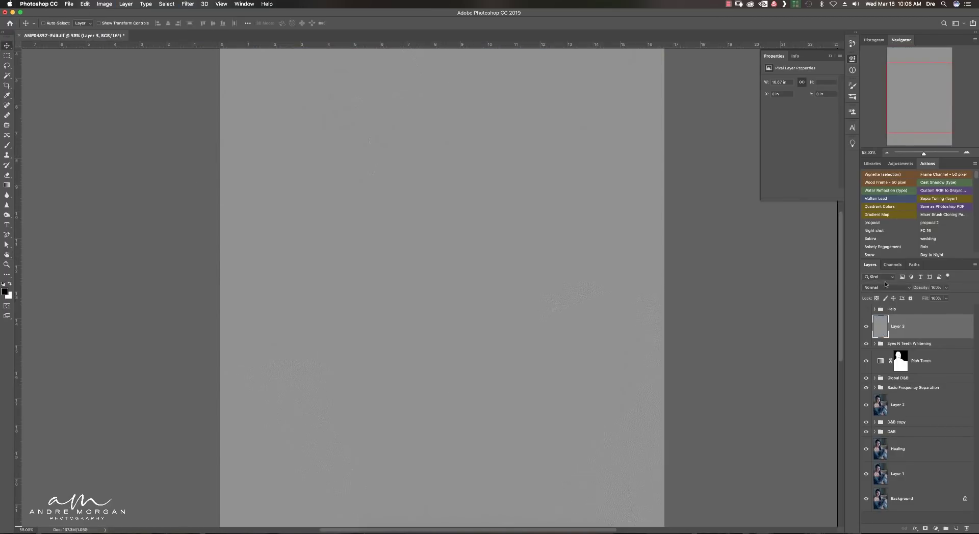
click(886, 288)
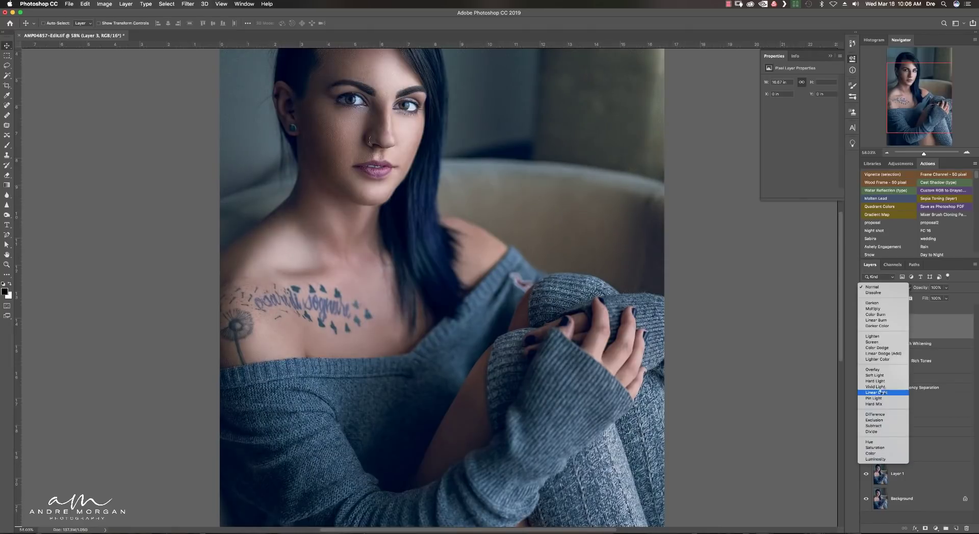
click(886, 387)
Add a black mask to Layer 3 and size a white brush to the eye.
scroll(473, 255, down, 1)
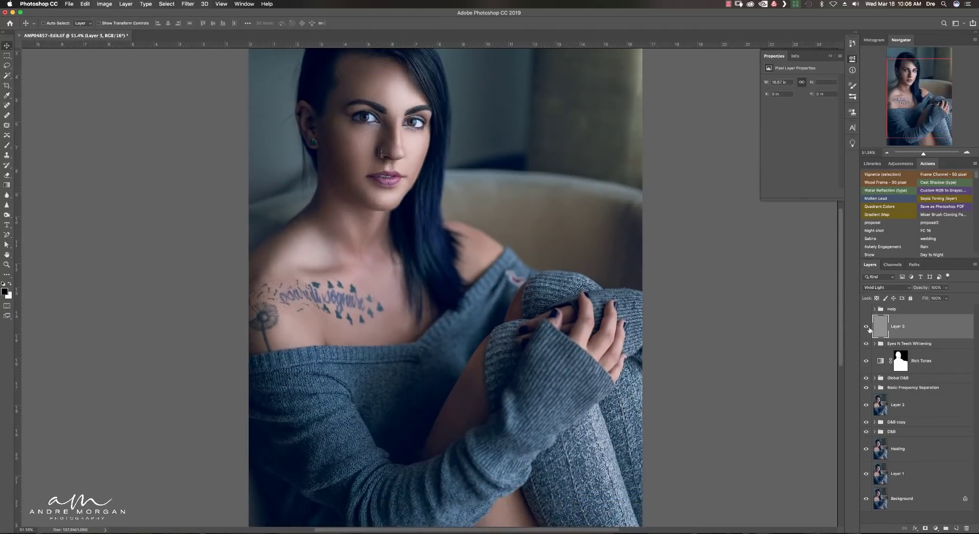
scroll(581, 294, up, 2)
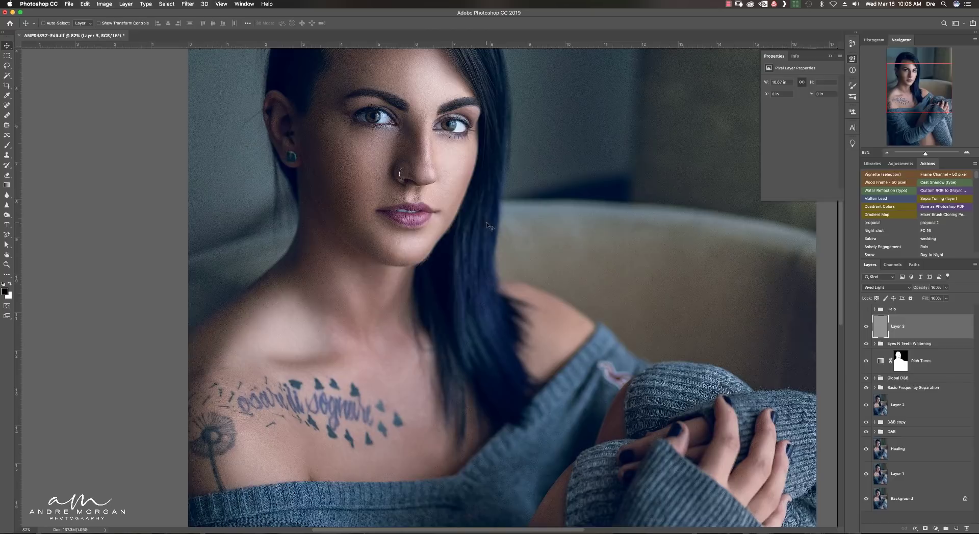
alt+click(925, 530)
key(b)
key(x)
scroll(377, 117, up, 1)
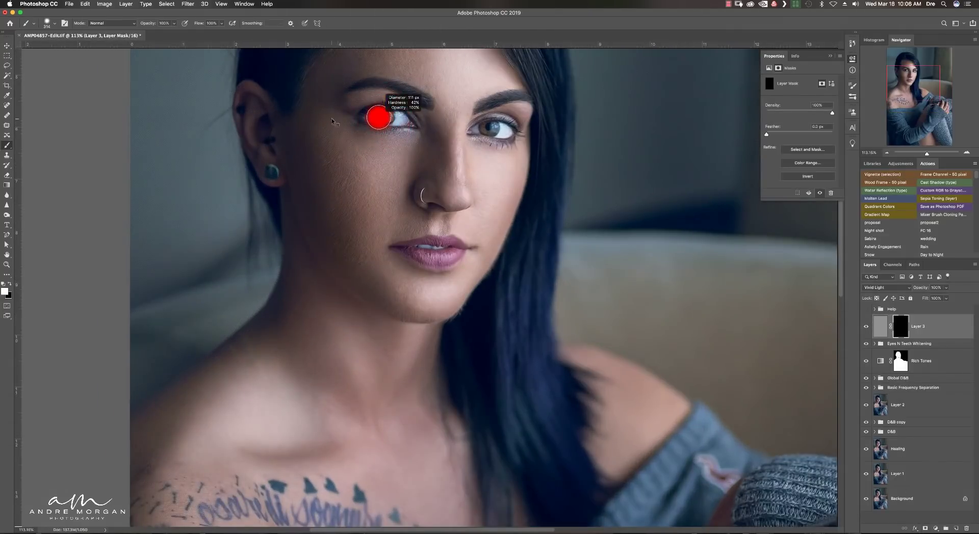
drag(389, 123, 400, 122)
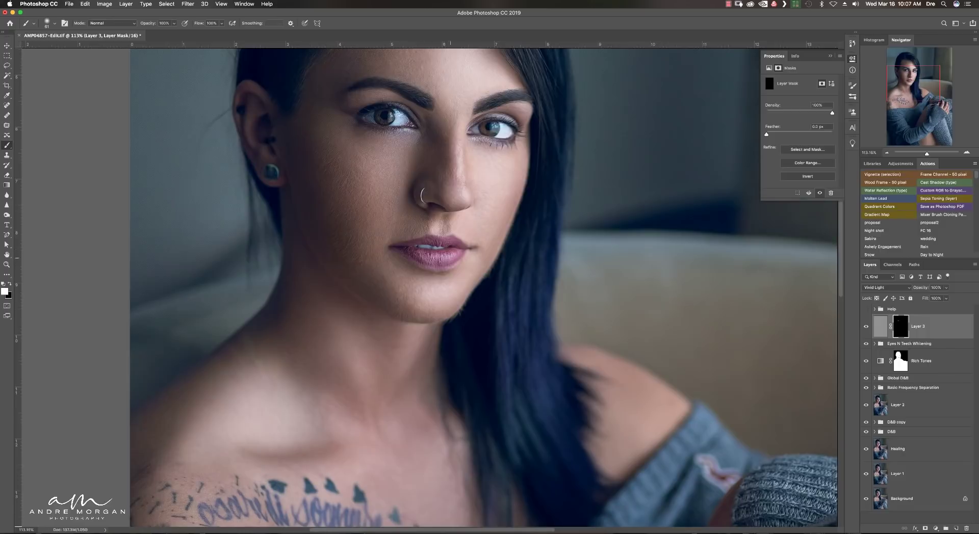
Paint the eyes white on the mask, enlarging the brush to 221.
scroll(418, 192, down, 2)
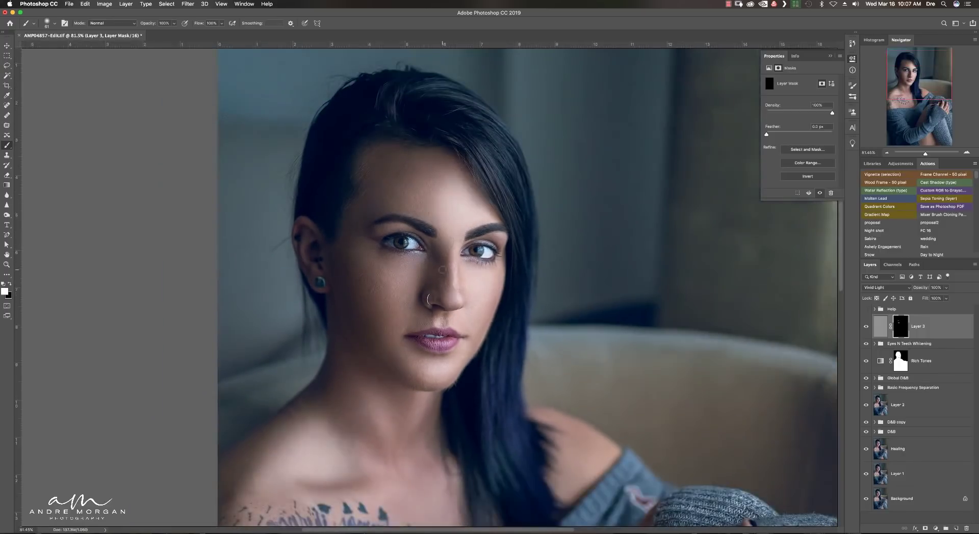
key(bracketright)
key(bracketright)
key(bracketright)
scroll(490, 433, down, 1)
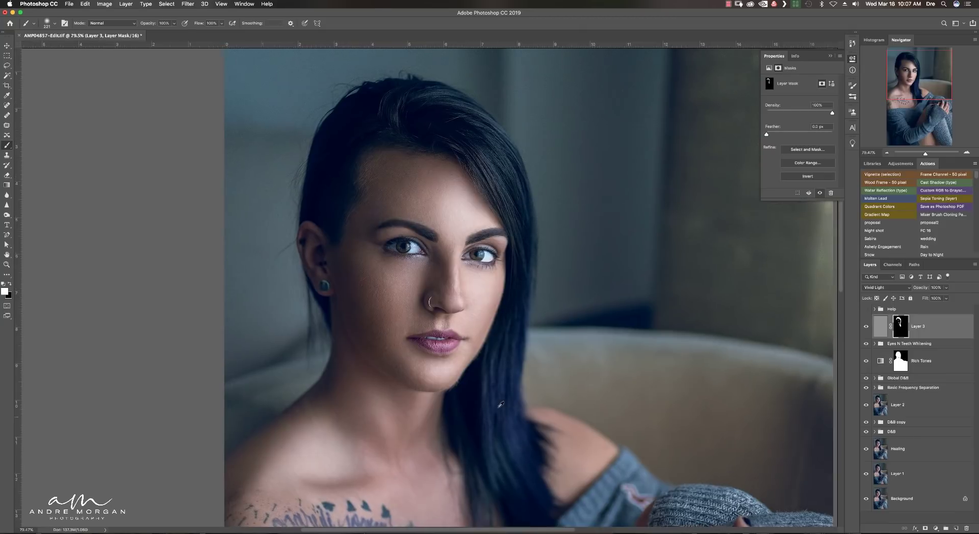
key(v)
scroll(499, 408, down, 2)
scroll(459, 360, down, 2)
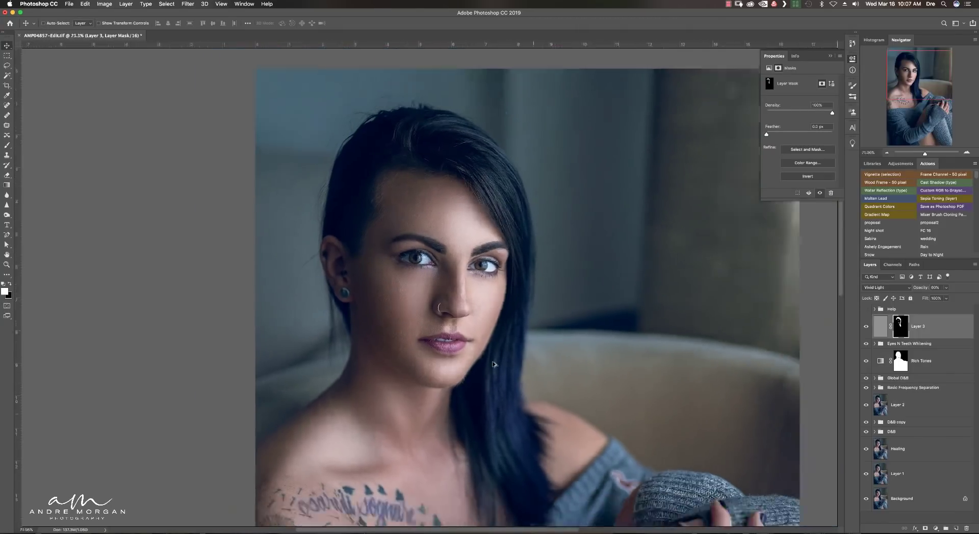
scroll(427, 246, down, 2)
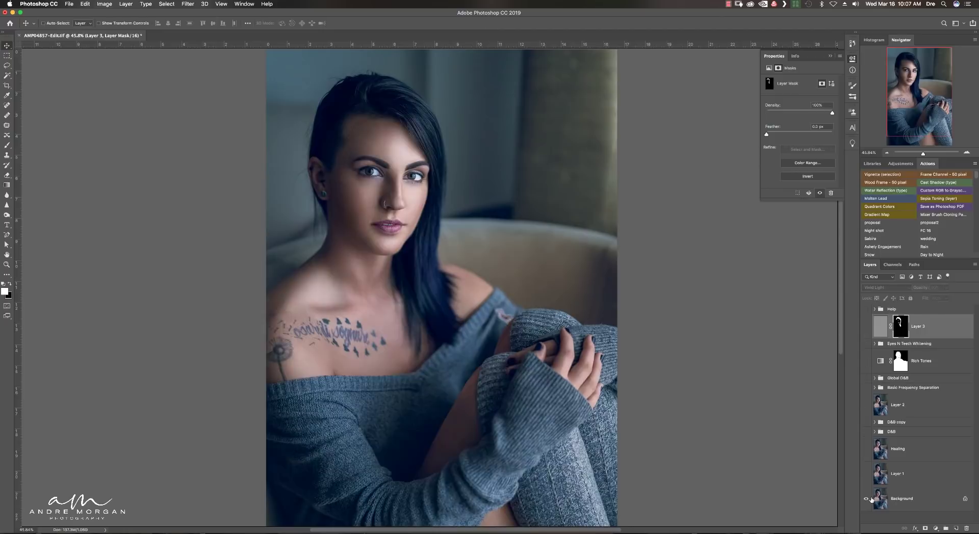